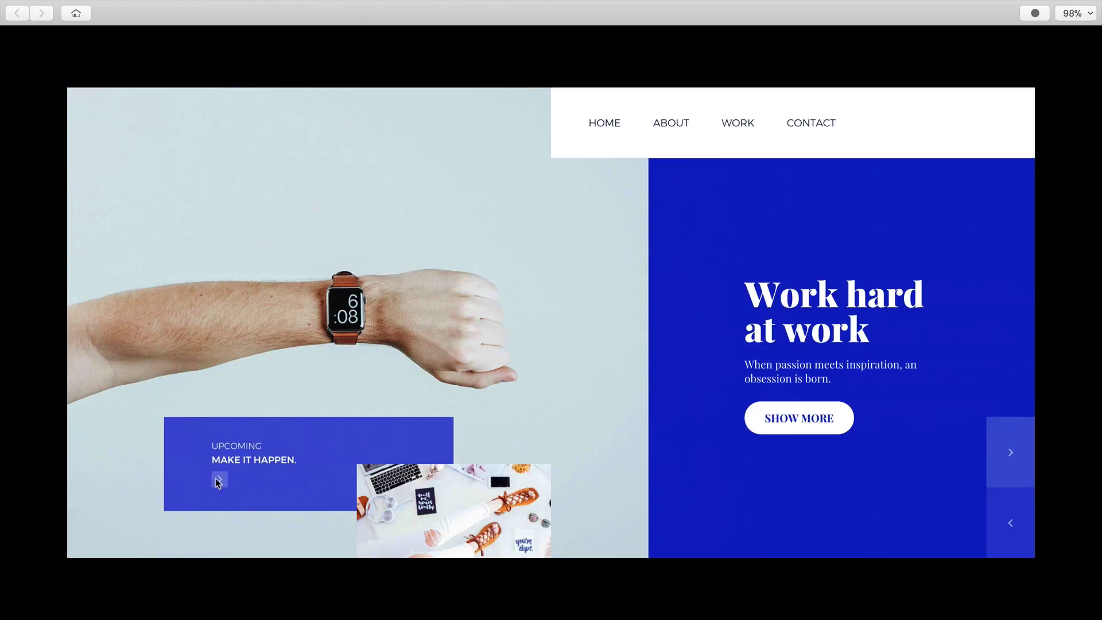
Preview the prototype's slide change from the small arrow on the Upcoming card
{"action": "left_click", "coordinate": [218, 480]}
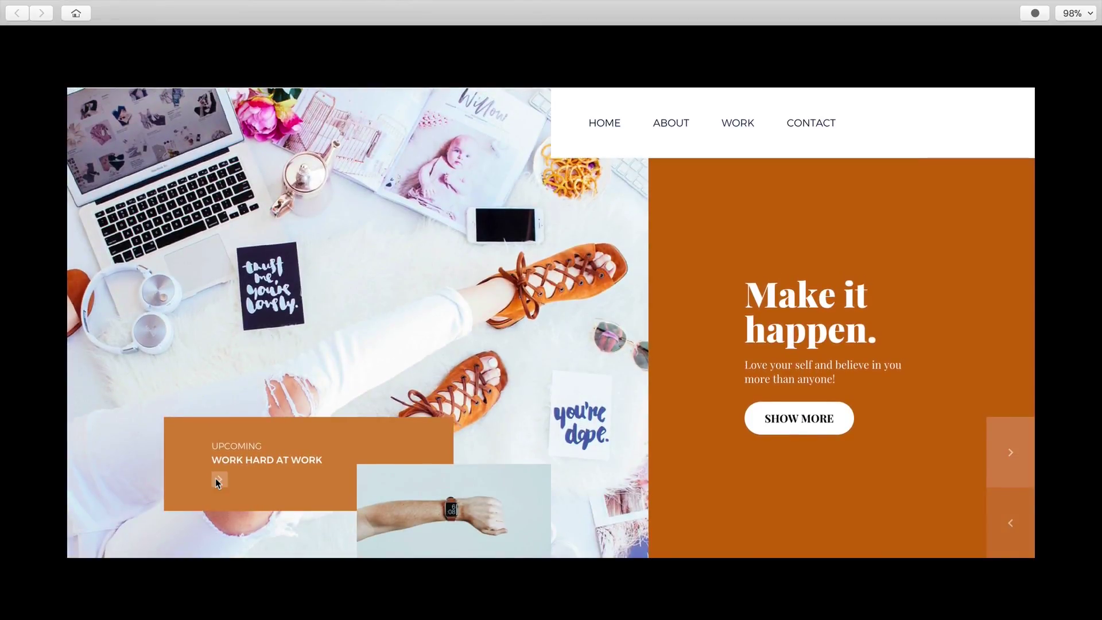
{"action": "left_click", "coordinate": [219, 480]}
{"action": "left_click", "coordinate": [218, 480]}
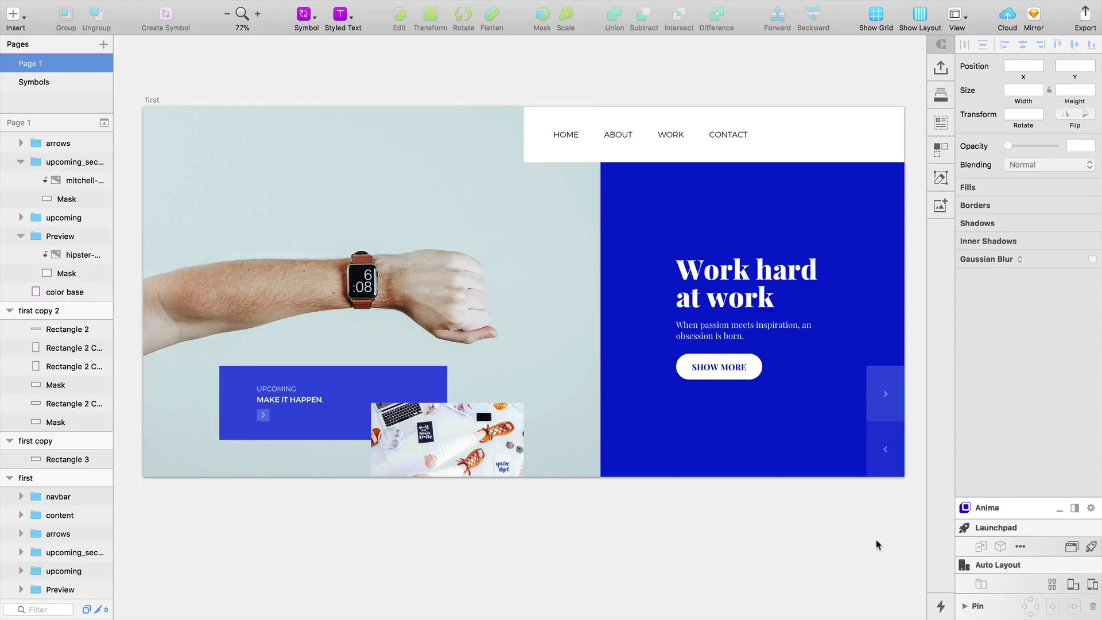
Examine the text content and the navigation arrows on the blue panel of the "first" artboard
{"action": "left_click_drag", "start_coordinate": [721, 376], "coordinate": [628, 482]}
{"action": "scroll", "coordinate": [569, 258], "scroll_direction": "up", "scroll_amount": 3}
{"action": "scroll", "coordinate": [592, 267], "scroll_direction": "down", "scroll_amount": 2}
{"action": "left_click", "coordinate": [631, 395]}
{"action": "scroll", "coordinate": [634, 423], "scroll_direction": "down", "scroll_amount": 5}
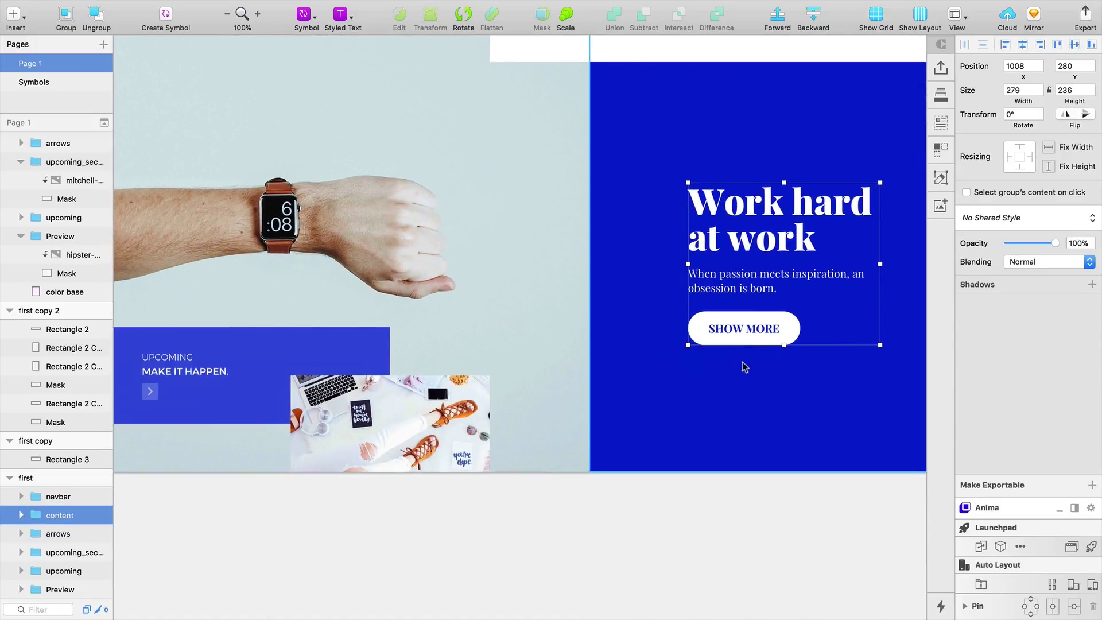
{"action": "scroll", "coordinate": [743, 364], "scroll_direction": "right", "scroll_amount": 8}
{"action": "scroll", "coordinate": [660, 416], "scroll_direction": "up", "scroll_amount": 5}
{"action": "left_click", "coordinate": [660, 346]}
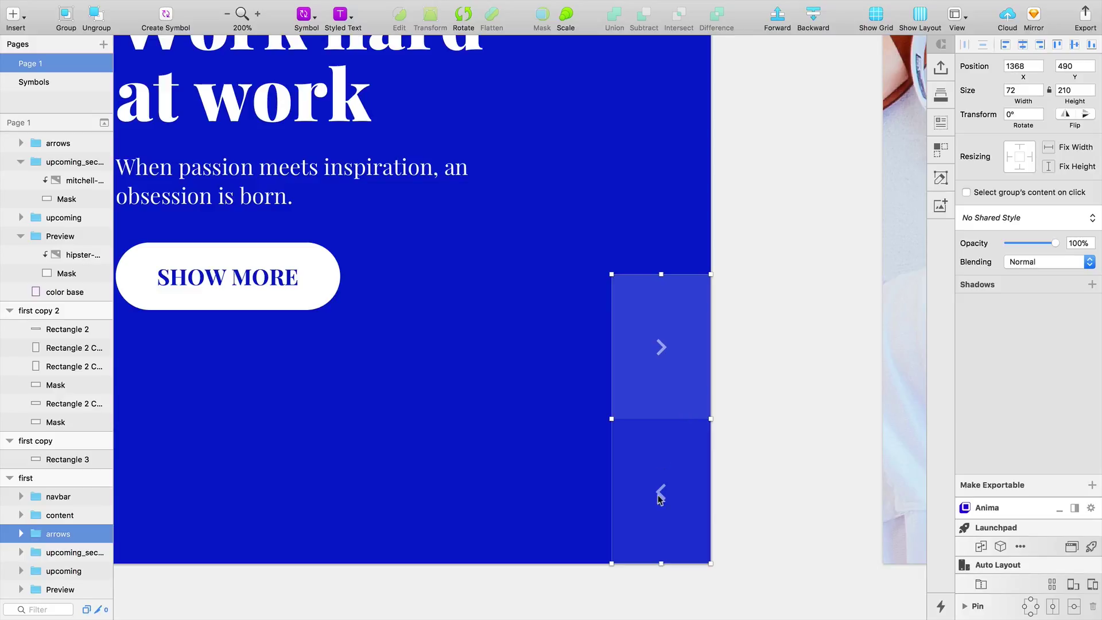
{"action": "key", "text": "z"}
{"action": "left_click", "coordinate": [662, 527], "text": "alt"}
{"action": "left_click_drag", "start_coordinate": [467, 454], "coordinate": [664, 453]}
Examine the Upcoming card and its overlapping preview image on the "first" artboard
{"action": "scroll", "coordinate": [524, 477], "scroll_direction": "left", "scroll_amount": 5}
{"action": "scroll", "coordinate": [524, 477], "scroll_direction": "down", "scroll_amount": 1}
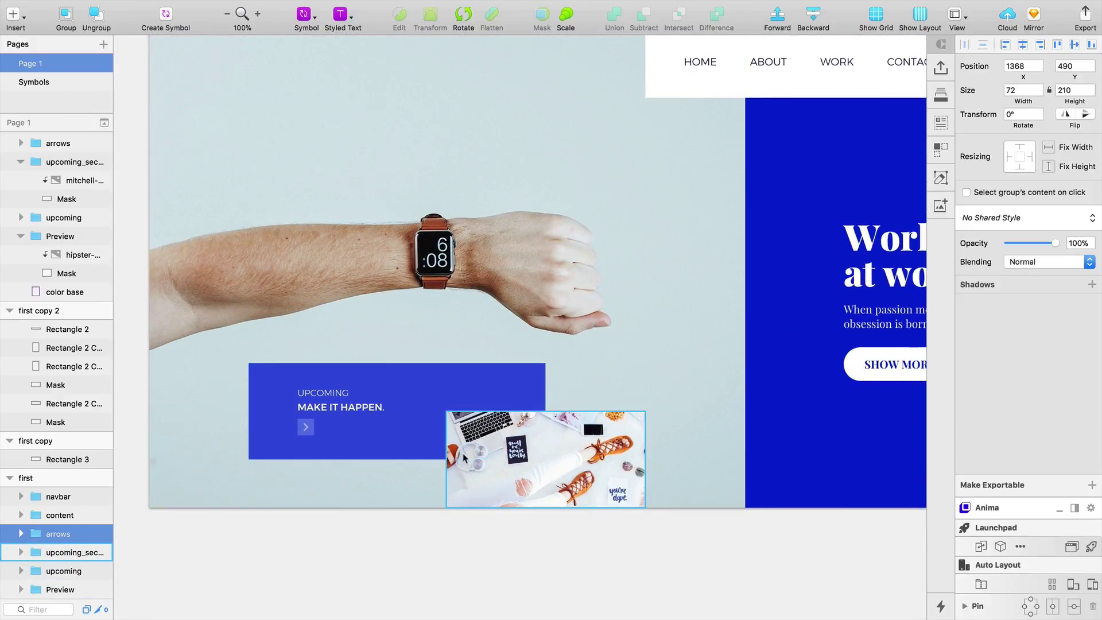
{"action": "scroll", "coordinate": [462, 462], "scroll_direction": "up", "scroll_amount": 5}
{"action": "scroll", "coordinate": [568, 460], "scroll_direction": "left", "scroll_amount": 2}
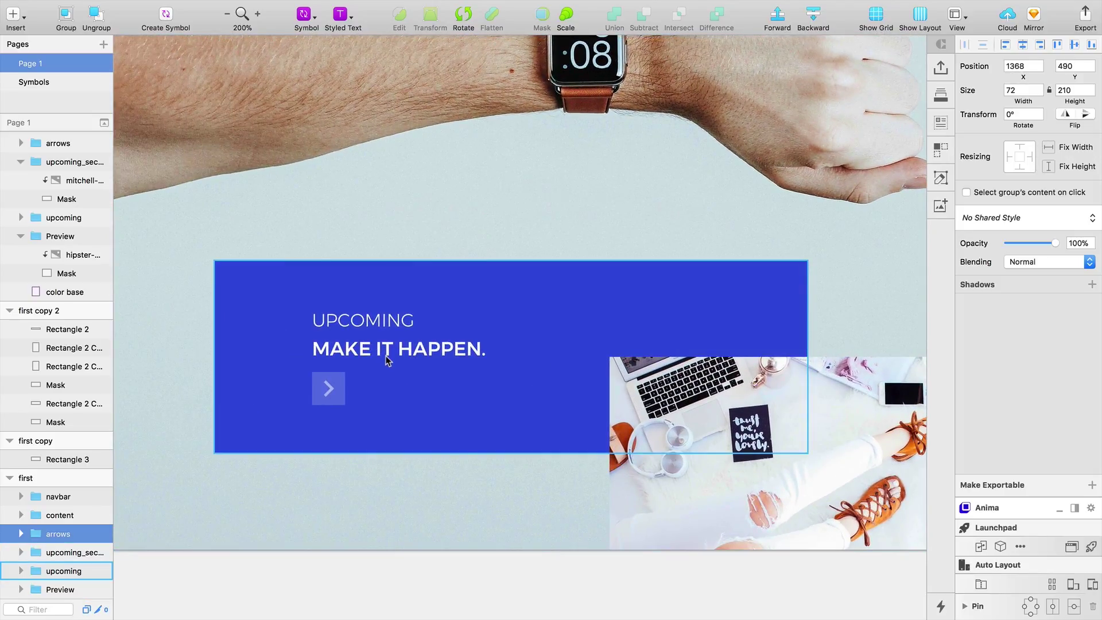
{"action": "key", "text": "z"}
{"action": "left_click", "coordinate": [434, 422], "text": "alt"}
{"action": "left_click_drag", "start_coordinate": [746, 425], "coordinate": [260, 413]}
{"action": "left_click_drag", "start_coordinate": [617, 431], "coordinate": [128, 467]}
{"action": "left_click_drag", "start_coordinate": [348, 373], "coordinate": [331, 409]}
{"action": "key", "text": "z"}
{"action": "left_click", "coordinate": [402, 366], "text": "alt"}
Compare the card, preview image and colour panel of the orange "section" artboard with those of the "first" artboard
{"action": "scroll", "coordinate": [475, 402], "scroll_direction": "left", "scroll_amount": 1}
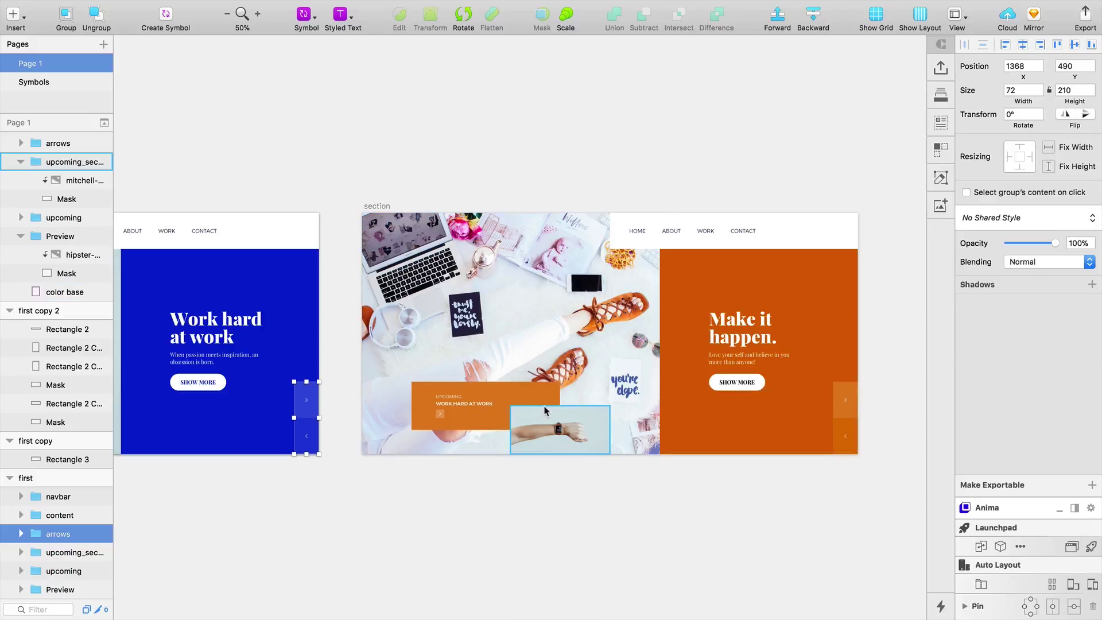
{"action": "scroll", "coordinate": [584, 425], "scroll_direction": "up", "scroll_amount": 5}
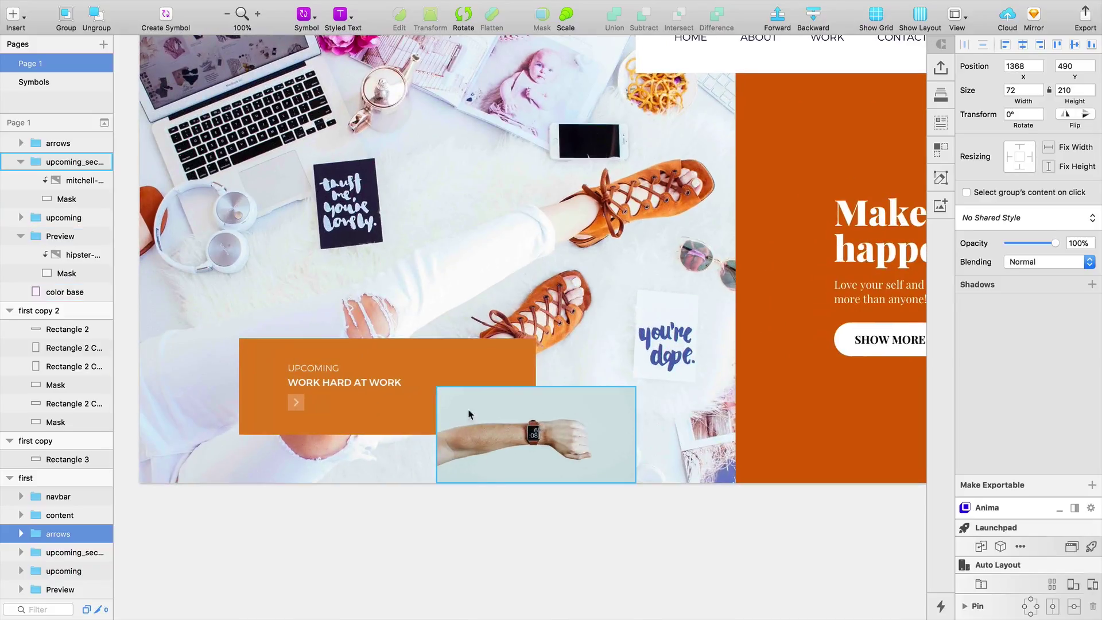
{"action": "scroll", "coordinate": [567, 425], "scroll_direction": "down", "scroll_amount": 5}
{"action": "scroll", "coordinate": [524, 425], "scroll_direction": "left", "scroll_amount": 6}
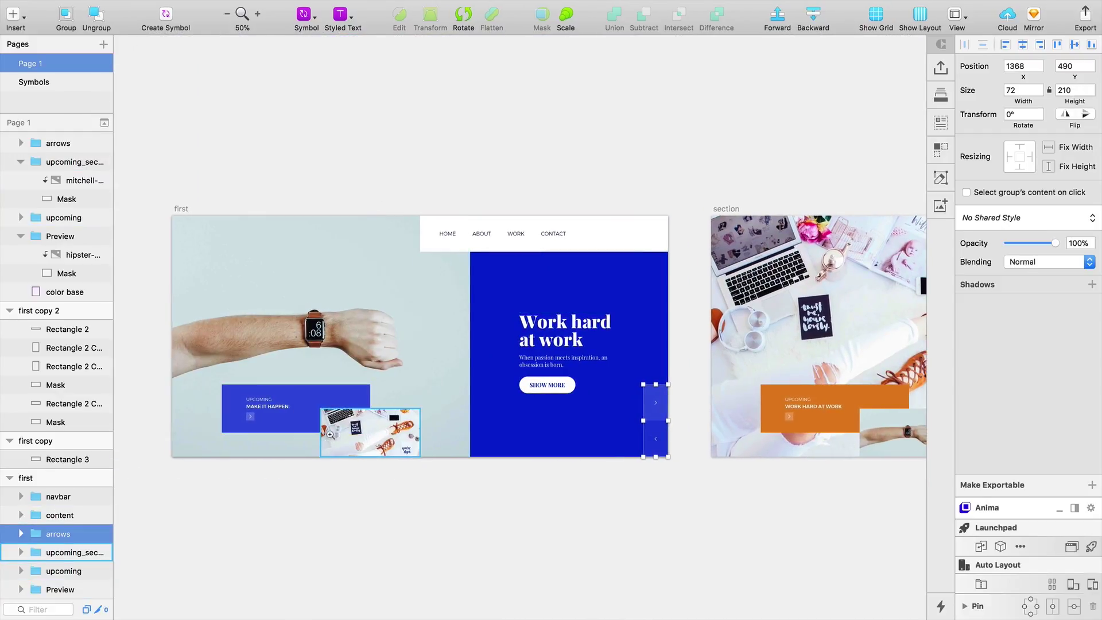
{"action": "scroll", "coordinate": [339, 435], "scroll_direction": "up", "scroll_amount": 5}
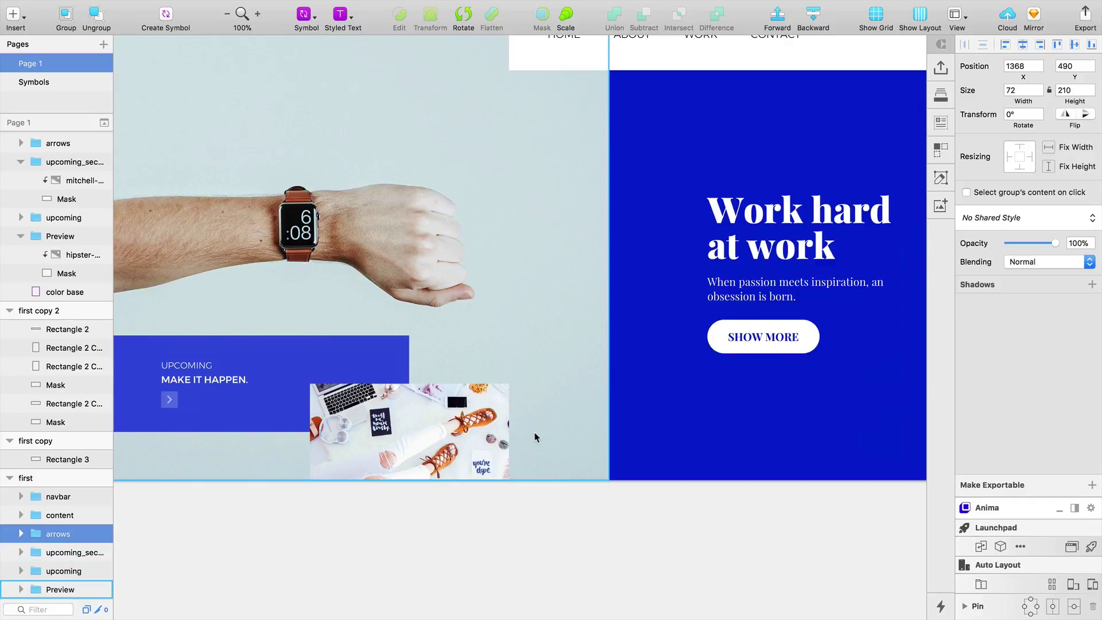
{"action": "scroll", "coordinate": [542, 431], "scroll_direction": "down", "scroll_amount": 5}
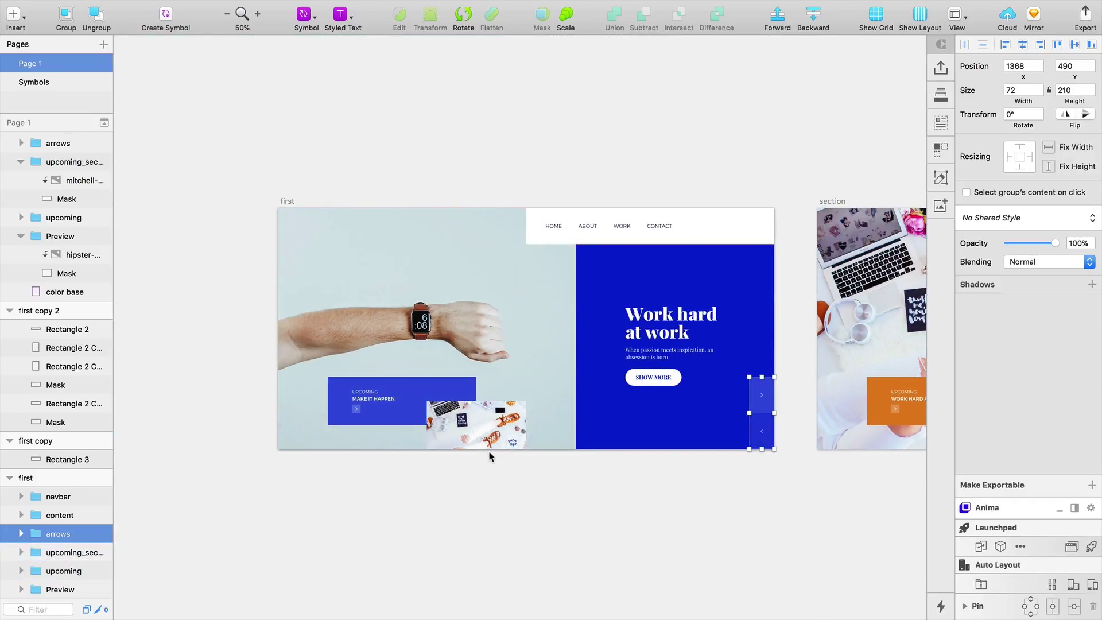
{"action": "scroll", "coordinate": [581, 463], "scroll_direction": "right", "scroll_amount": 10}
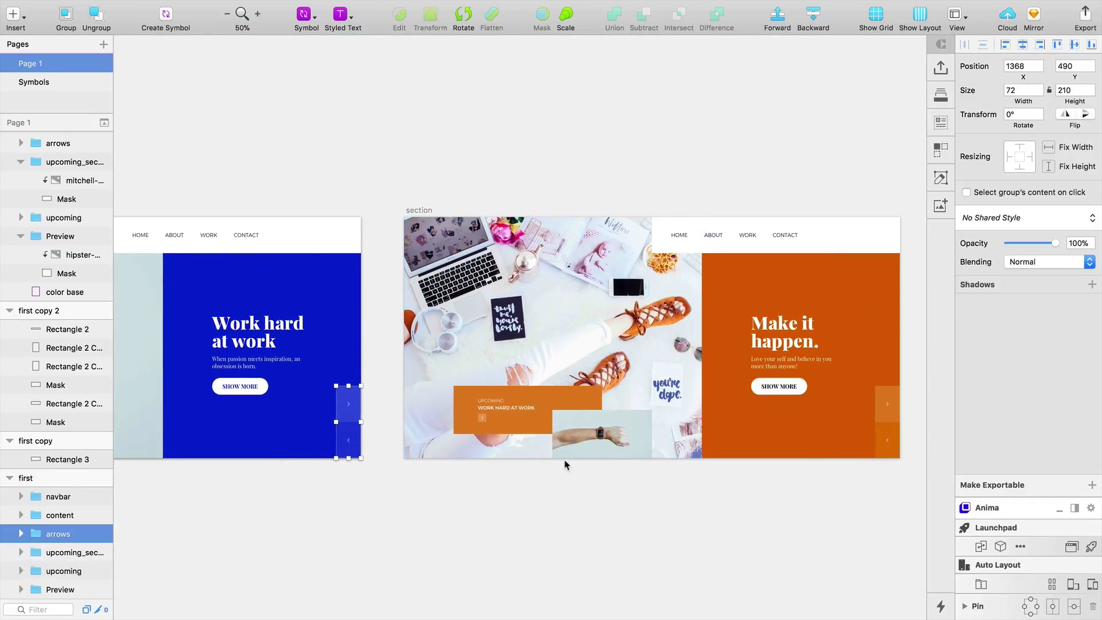
{"action": "scroll", "coordinate": [617, 438], "scroll_direction": "up", "scroll_amount": 5}
{"action": "scroll", "coordinate": [465, 397], "scroll_direction": "down", "scroll_amount": 5}
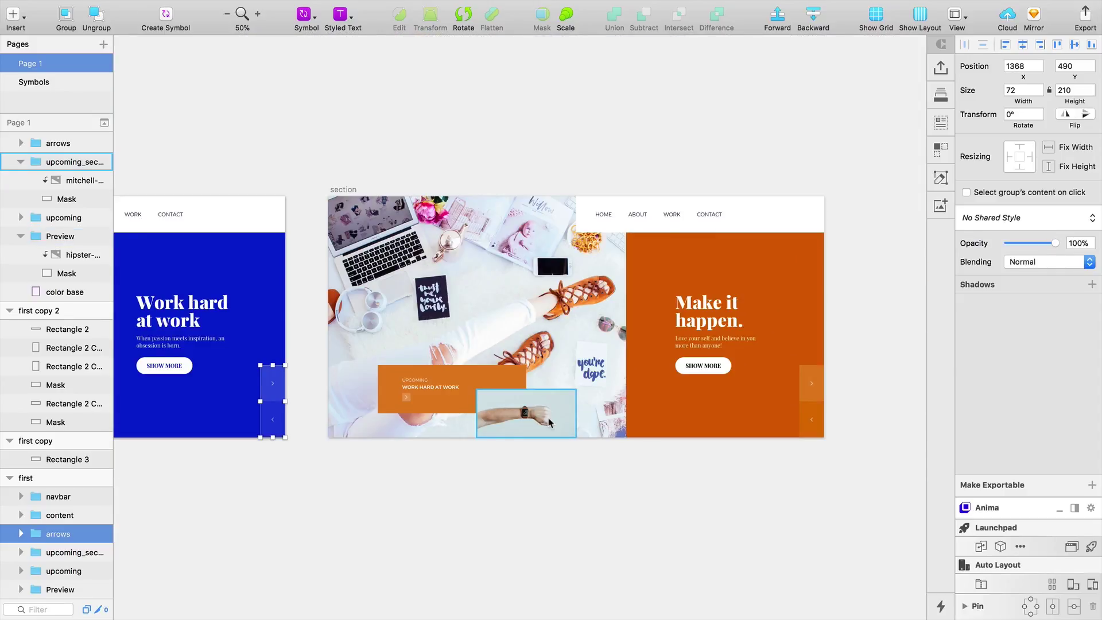
{"action": "scroll", "coordinate": [522, 450], "scroll_direction": "down", "scroll_amount": 5}
{"action": "scroll", "coordinate": [616, 437], "scroll_direction": "left", "scroll_amount": 6}
{"action": "scroll", "coordinate": [616, 436], "scroll_direction": "up", "scroll_amount": 2}
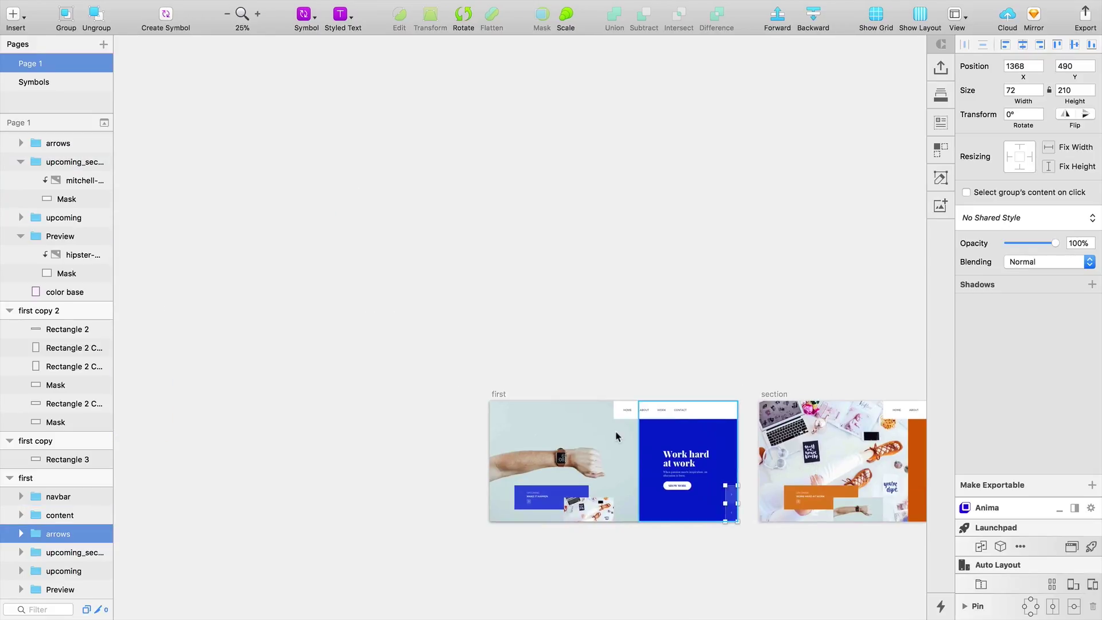
Select the "first copy" artboard and show the rulers with its guides
{"action": "key", "text": "space"}
{"action": "left_click_drag", "start_coordinate": [235, 276], "coordinate": [659, 423]}
{"action": "left_click_drag", "start_coordinate": [478, 367], "coordinate": [714, 426]}
{"action": "key", "text": "z"}
{"action": "left_click", "coordinate": [544, 310]}
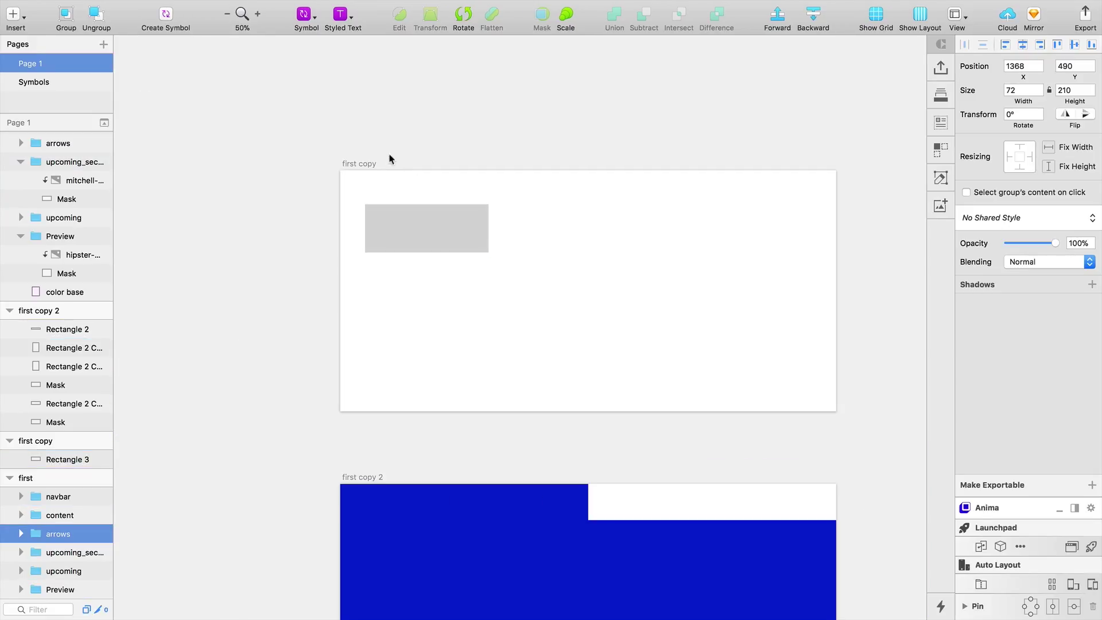
{"action": "left_click", "coordinate": [359, 163]}
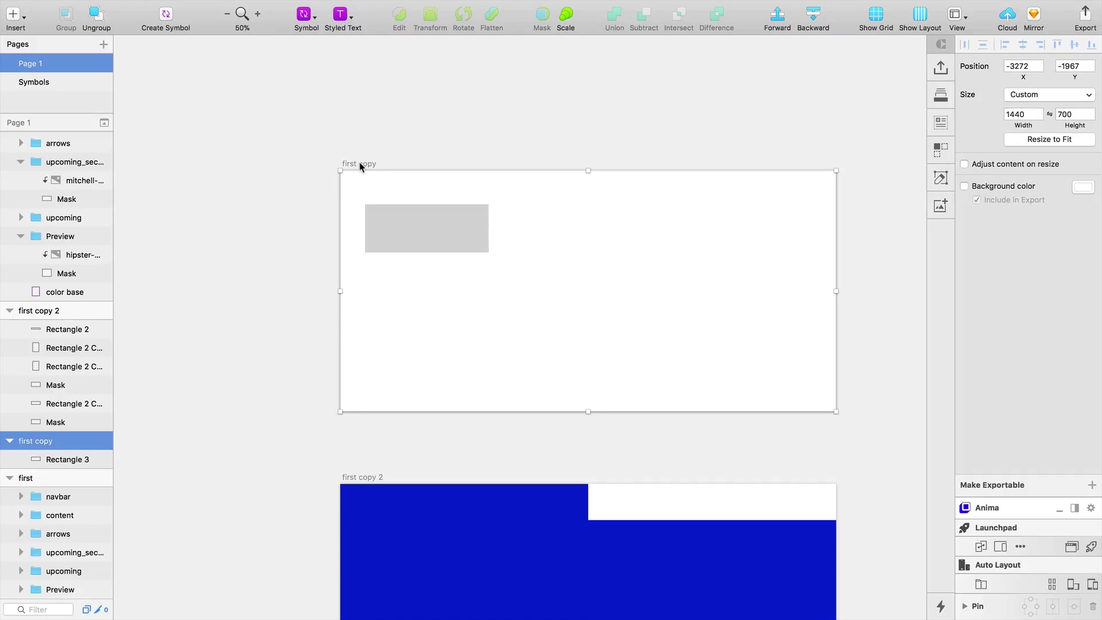
{"action": "key", "text": "ctrl+r"}
{"action": "key", "text": "ctrl+l"}
Move the grey rectangle on the "first copy" artboard onto the guides at X 72, Y 70
{"action": "left_click_drag", "start_coordinate": [434, 186], "coordinate": [380, 205]}
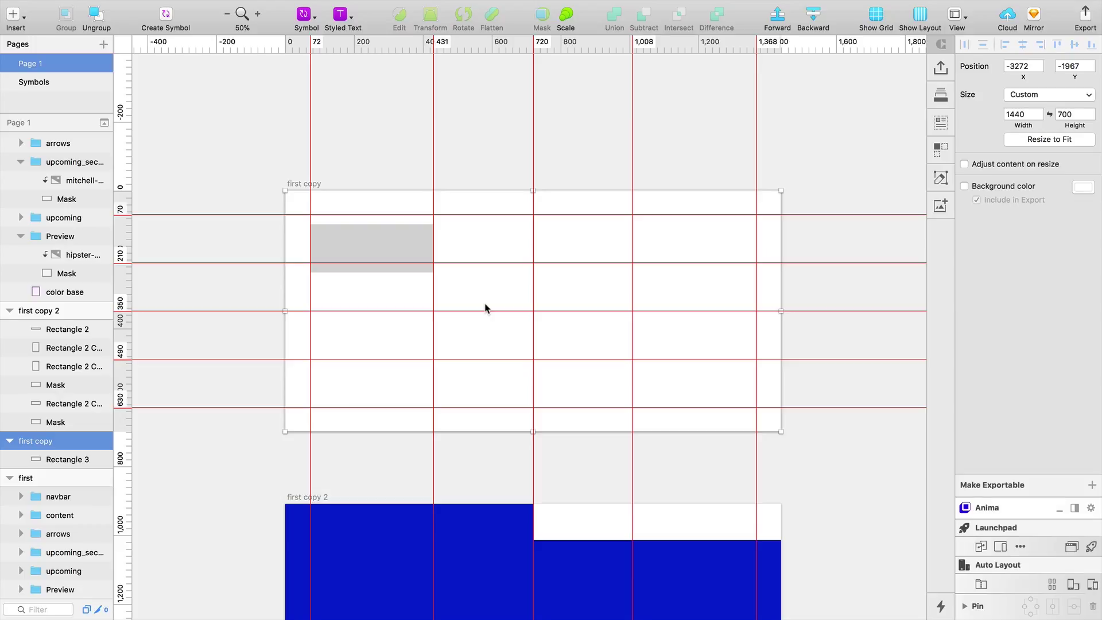
{"action": "scroll", "coordinate": [484, 308], "scroll_direction": "right", "scroll_amount": 2}
{"action": "scroll", "coordinate": [483, 309], "scroll_direction": "up", "scroll_amount": 2}
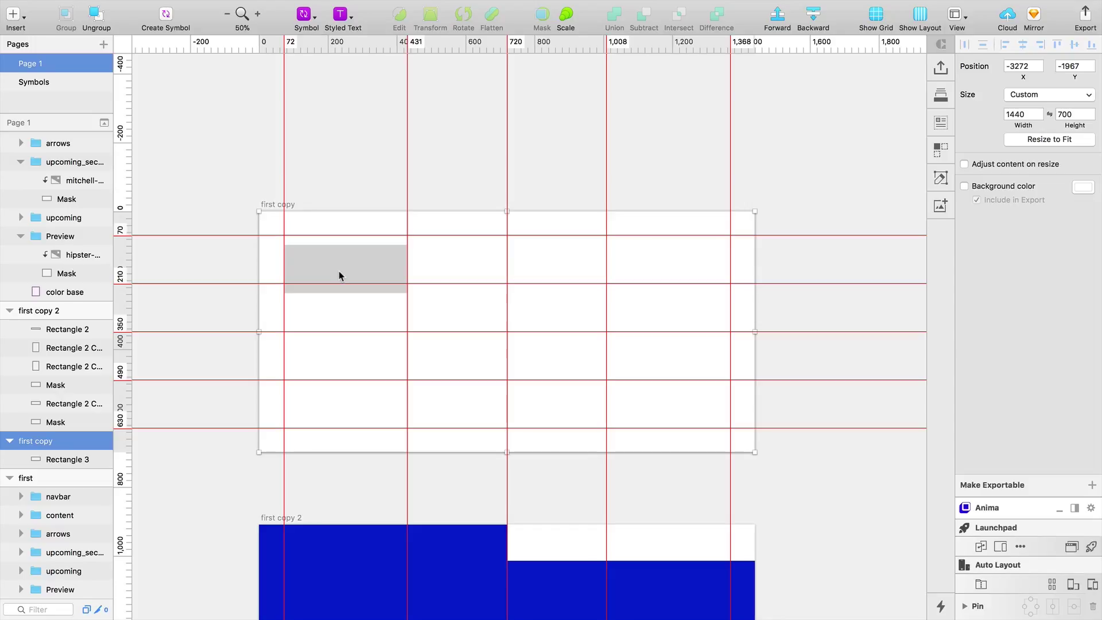
{"action": "mouse_move", "coordinate": [341, 274]}
{"action": "left_mouse_down"}
{"action": "mouse_move", "coordinate": [349, 260]}
{"action": "mouse_move", "coordinate": [333, 379]}
{"action": "mouse_move", "coordinate": [333, 433]}
{"action": "mouse_move", "coordinate": [344, 411]}
{"action": "mouse_move", "coordinate": [340, 450]}
{"action": "mouse_move", "coordinate": [347, 184]}
{"action": "mouse_move", "coordinate": [339, 333]}
{"action": "mouse_move", "coordinate": [353, 267]}
{"action": "left_mouse_up"}
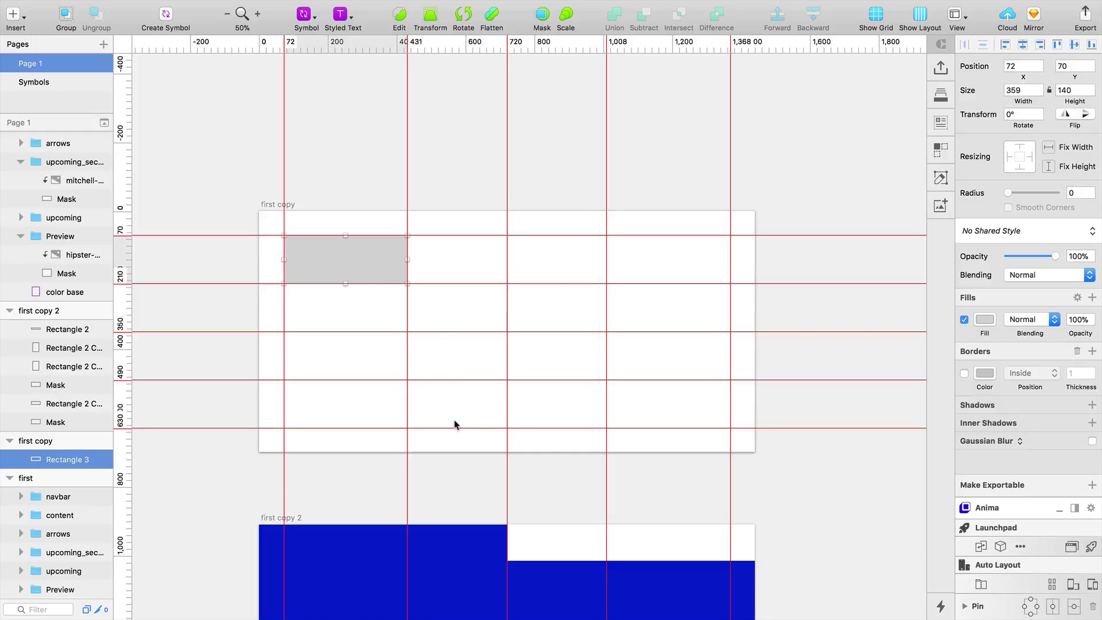
Examine how the blocks of the "first copy 2" wireframe line up with its guides
{"action": "scroll", "coordinate": [491, 381], "scroll_direction": "down", "scroll_amount": 10}
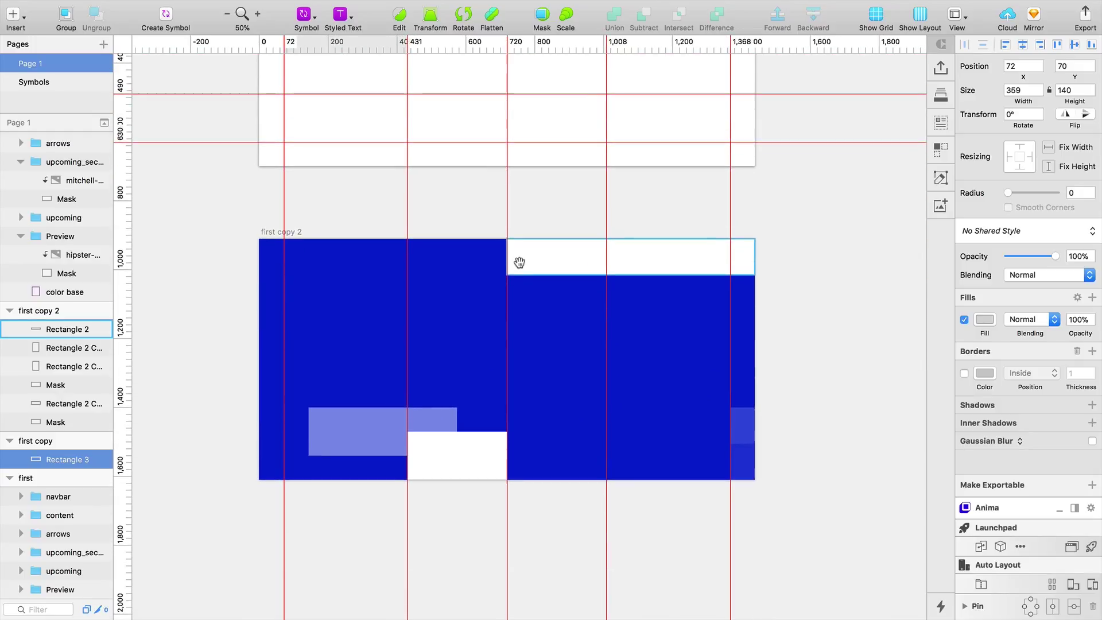
{"action": "left_click", "coordinate": [615, 263]}
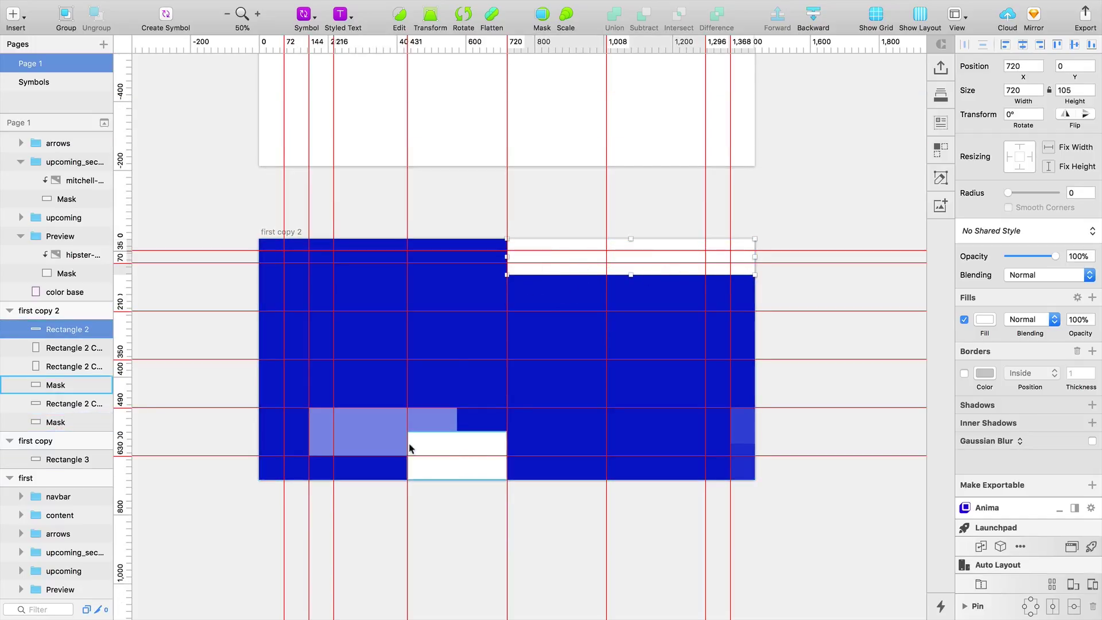
{"action": "scroll", "coordinate": [392, 441], "scroll_direction": "up", "scroll_amount": 5}
{"action": "scroll", "coordinate": [402, 431], "scroll_direction": "left", "scroll_amount": 6}
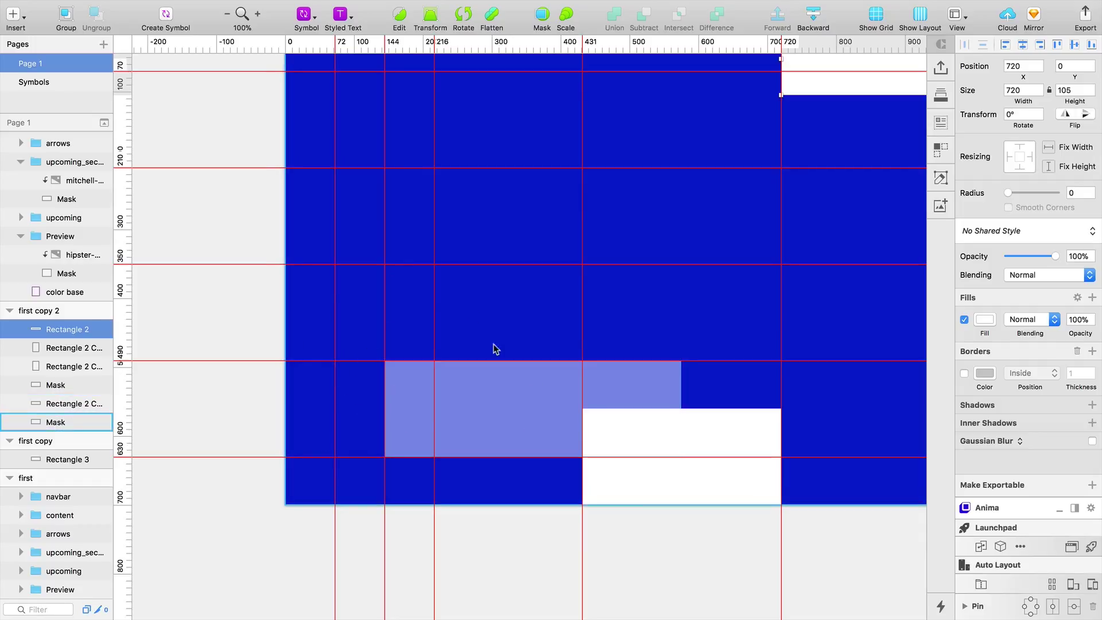
{"action": "scroll", "coordinate": [501, 361], "scroll_direction": "down", "scroll_amount": 5}
{"action": "left_click_drag", "start_coordinate": [586, 414], "coordinate": [442, 443]}
{"action": "scroll", "coordinate": [669, 492], "scroll_direction": "right", "scroll_amount": 2}
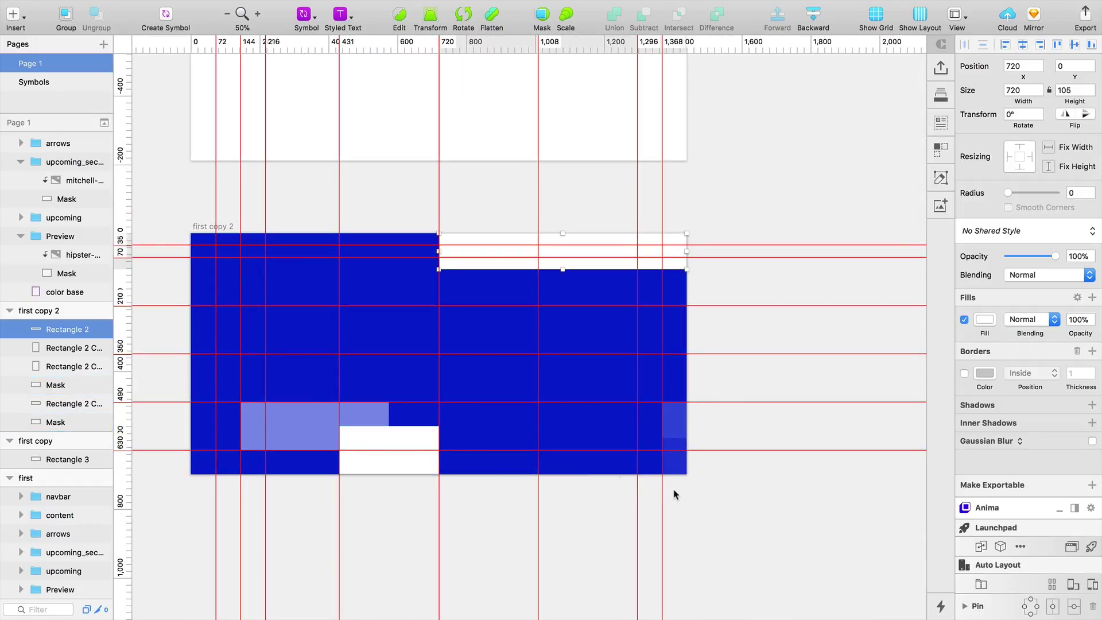
{"action": "scroll", "coordinate": [696, 438], "scroll_direction": "up", "scroll_amount": 5}
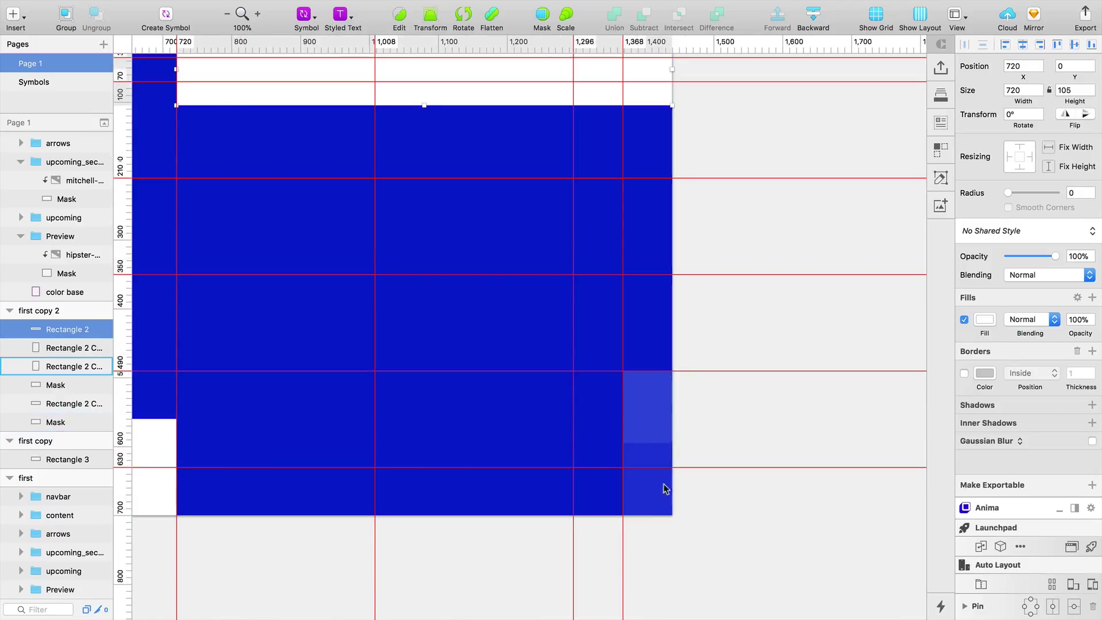
{"action": "left_click", "coordinate": [709, 438], "text": "alt"}
{"action": "scroll", "coordinate": [520, 450], "scroll_direction": "left", "scroll_amount": 1}
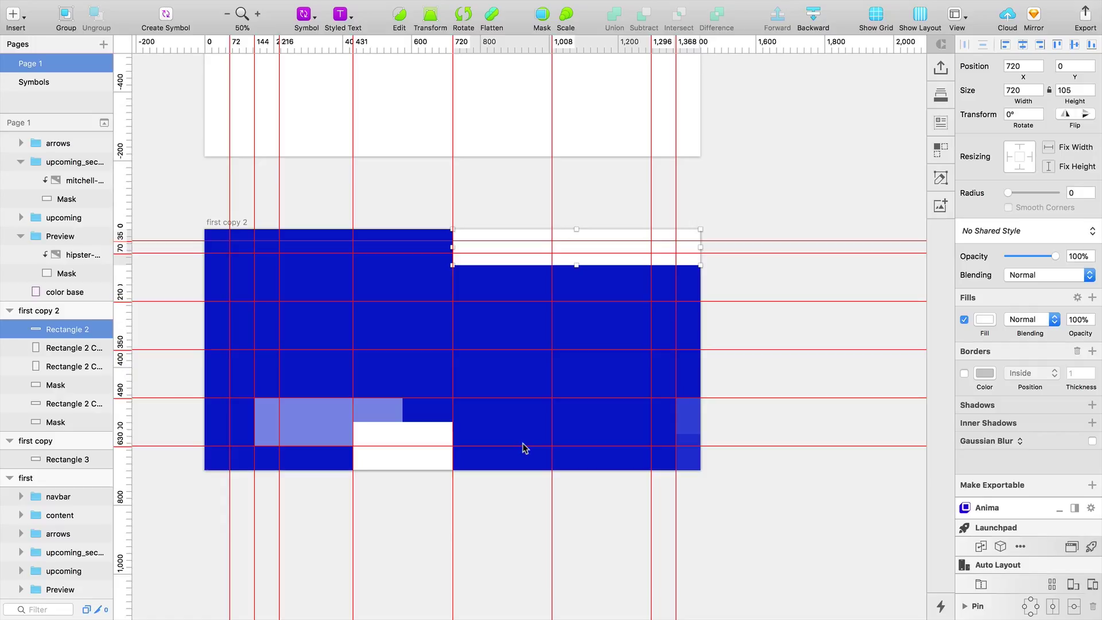
Select the finished "first" artboard to display its guides over the design
{"action": "key", "text": "z"}
{"action": "left_click", "coordinate": [637, 448], "text": "alt"}
{"action": "left_click_drag", "start_coordinate": [637, 451], "coordinate": [263, 309]}
{"action": "left_click_drag", "start_coordinate": [764, 462], "coordinate": [366, 363]}
{"action": "key", "text": "z"}
{"action": "left_click", "coordinate": [518, 373]}
{"action": "left_click", "coordinate": [291, 232]}
{"action": "key", "text": "ctrl+l"}
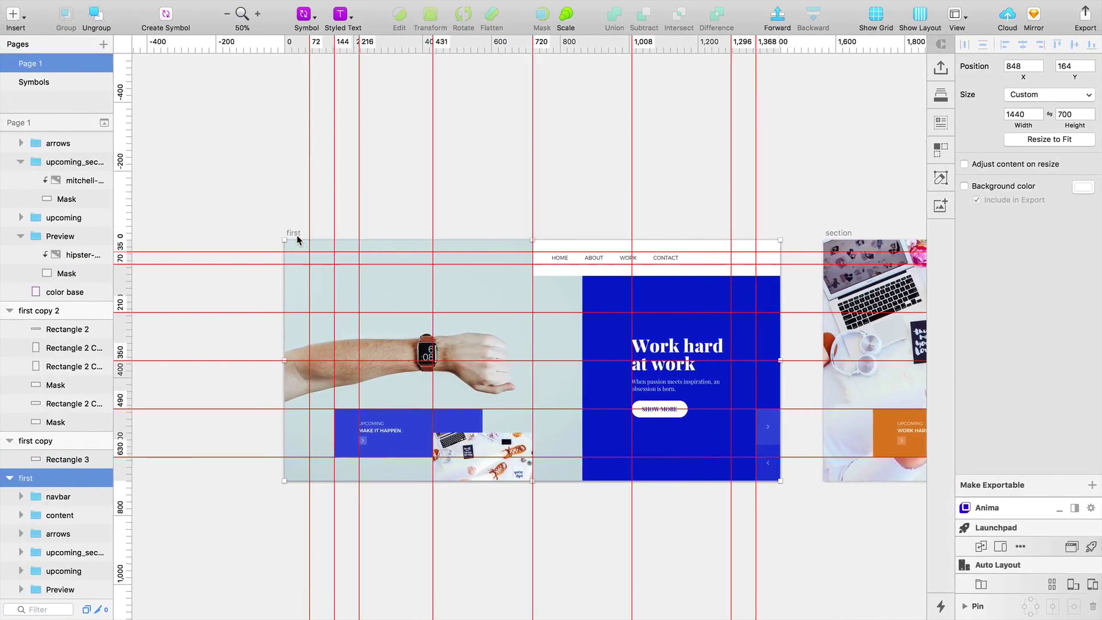
Examine how the Upcoming card, preview image, headline, button and arrows of the "first" artboard align with the guides
{"action": "scroll", "coordinate": [298, 240], "scroll_direction": "right", "scroll_amount": 2}
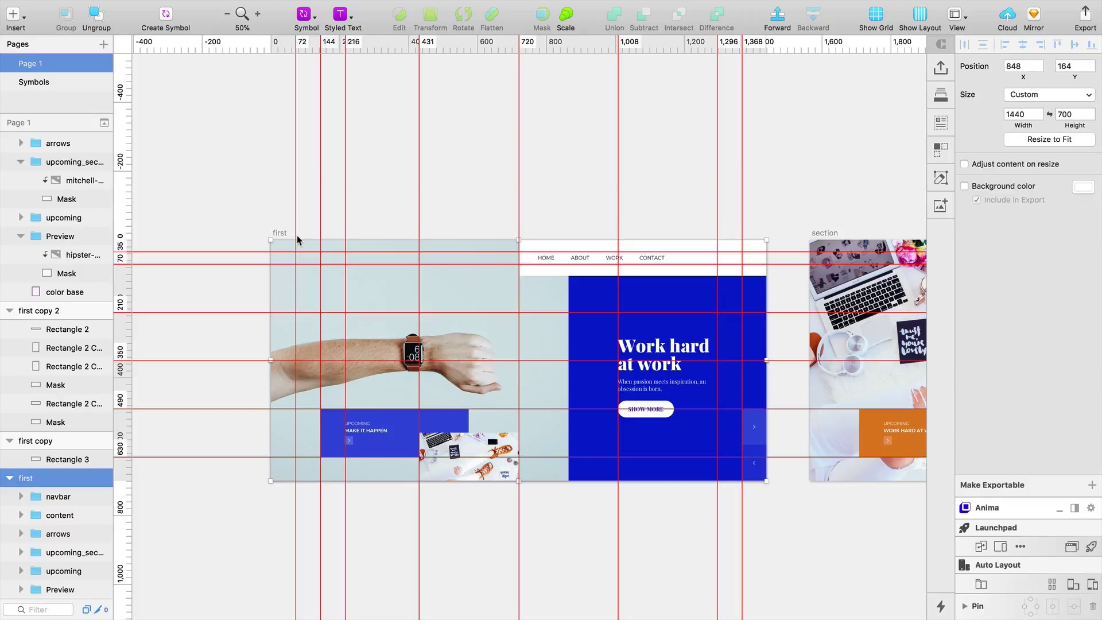
{"action": "scroll", "coordinate": [297, 240], "scroll_direction": "right", "scroll_amount": 1}
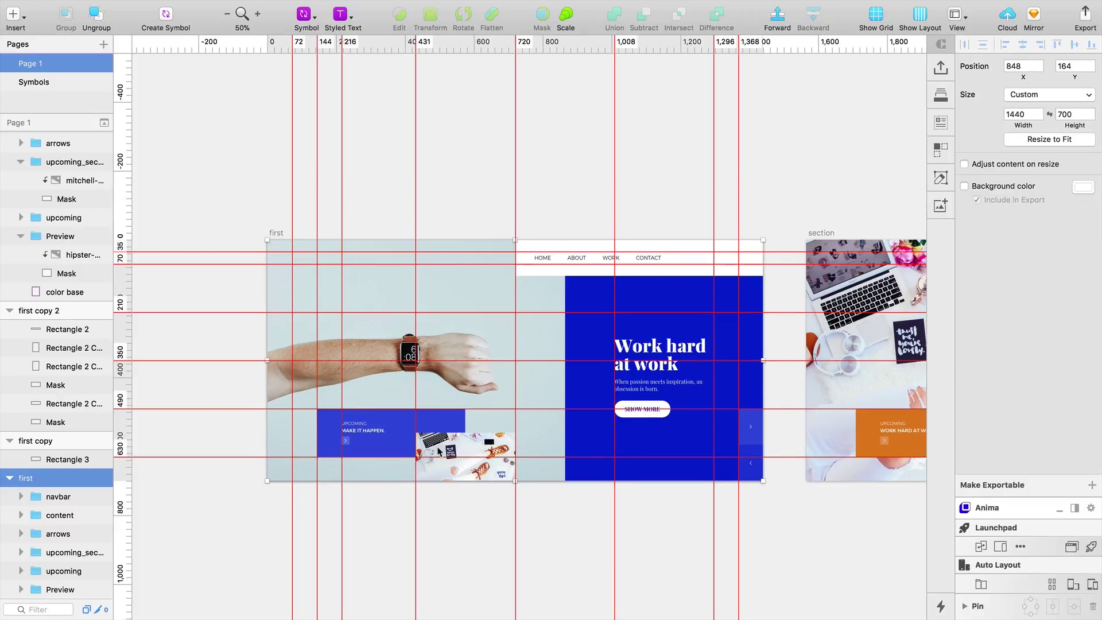
{"action": "scroll", "coordinate": [379, 423], "scroll_direction": "up", "scroll_amount": 5}
{"action": "scroll", "coordinate": [377, 436], "scroll_direction": "left", "scroll_amount": 1}
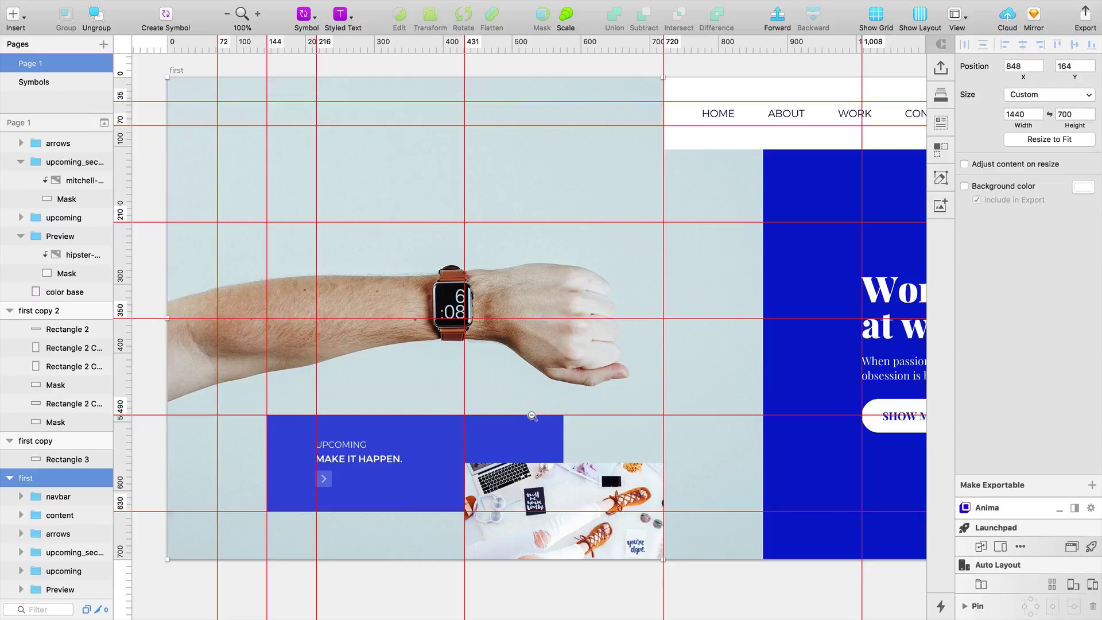
{"action": "key", "text": "super+minus"}
{"action": "left_click_drag", "start_coordinate": [628, 422], "coordinate": [508, 438]}
{"action": "scroll", "coordinate": [637, 383], "scroll_direction": "up", "scroll_amount": 5}
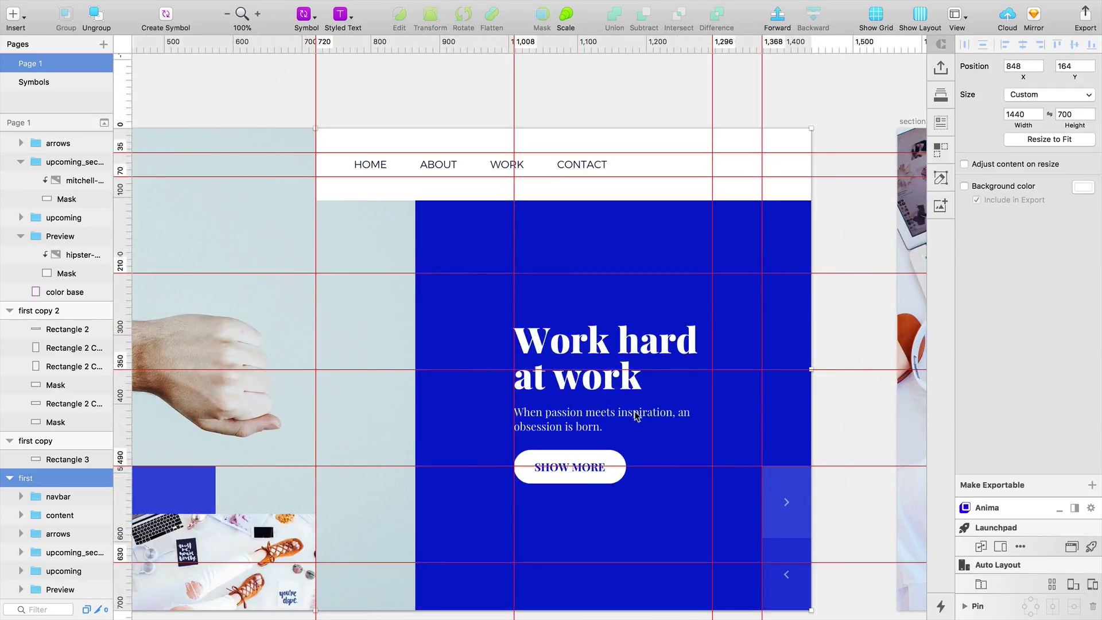
{"action": "left_click_drag", "start_coordinate": [759, 515], "coordinate": [729, 558]}
{"action": "left_click_drag", "start_coordinate": [581, 438], "coordinate": [671, 457]}
{"action": "left_click_drag", "start_coordinate": [358, 367], "coordinate": [705, 225]}
{"action": "key", "text": "z"}
{"action": "left_click", "coordinate": [475, 467]}
{"action": "left_click", "coordinate": [448, 411], "text": "alt"}
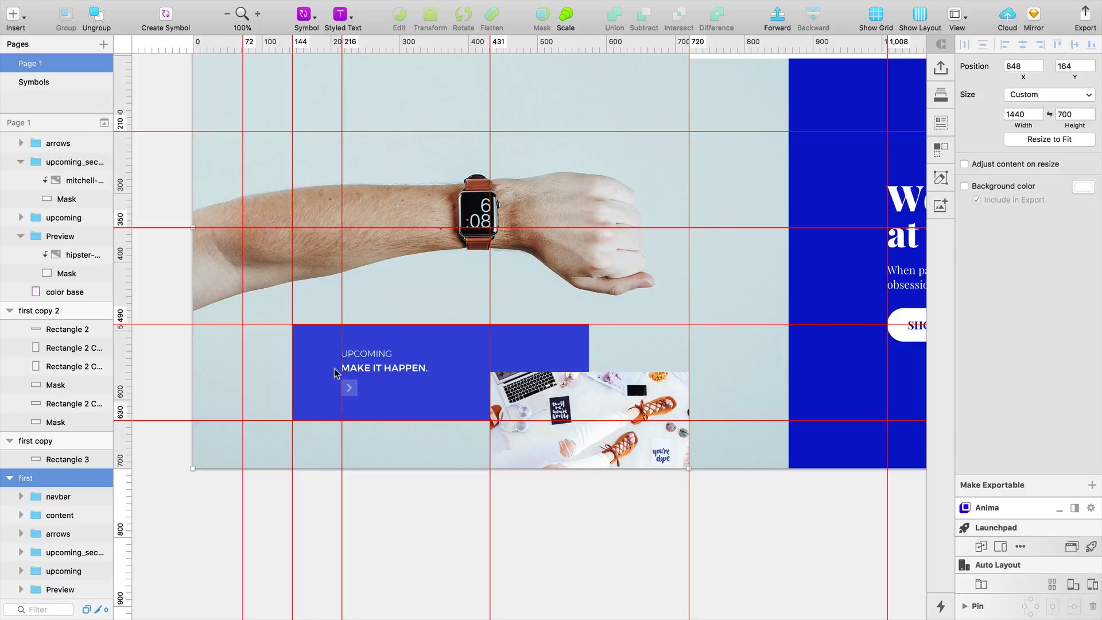
{"action": "left_click", "coordinate": [509, 504]}
{"action": "scroll", "coordinate": [533, 468], "scroll_direction": "down", "scroll_amount": 5}
{"action": "scroll", "coordinate": [585, 474], "scroll_direction": "left", "scroll_amount": 1}
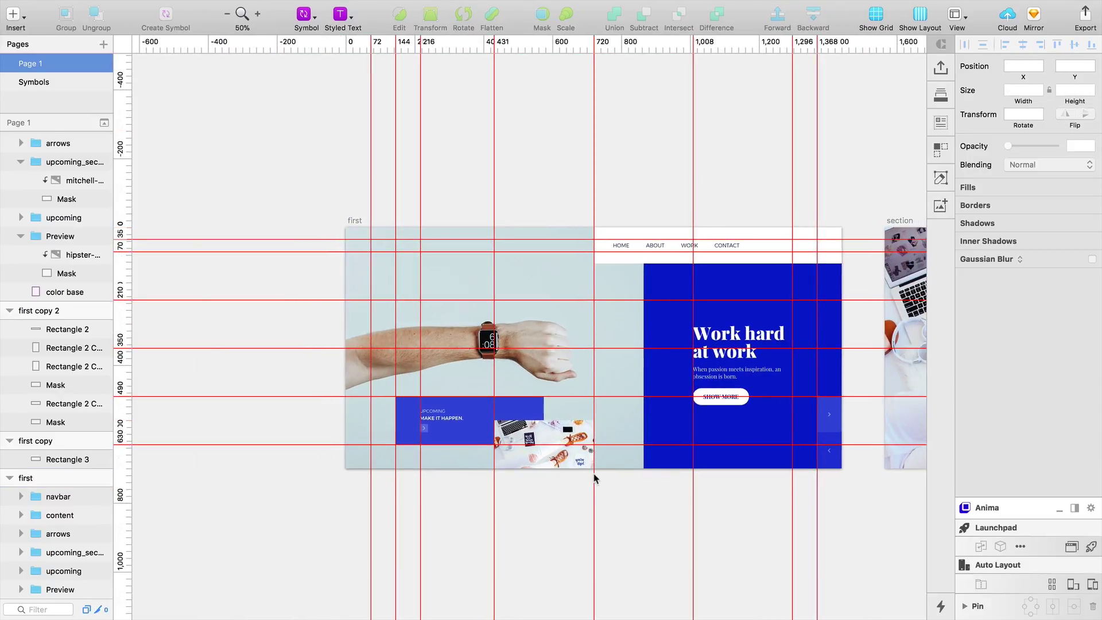
{"action": "scroll", "coordinate": [595, 479], "scroll_direction": "right", "scroll_amount": 2}
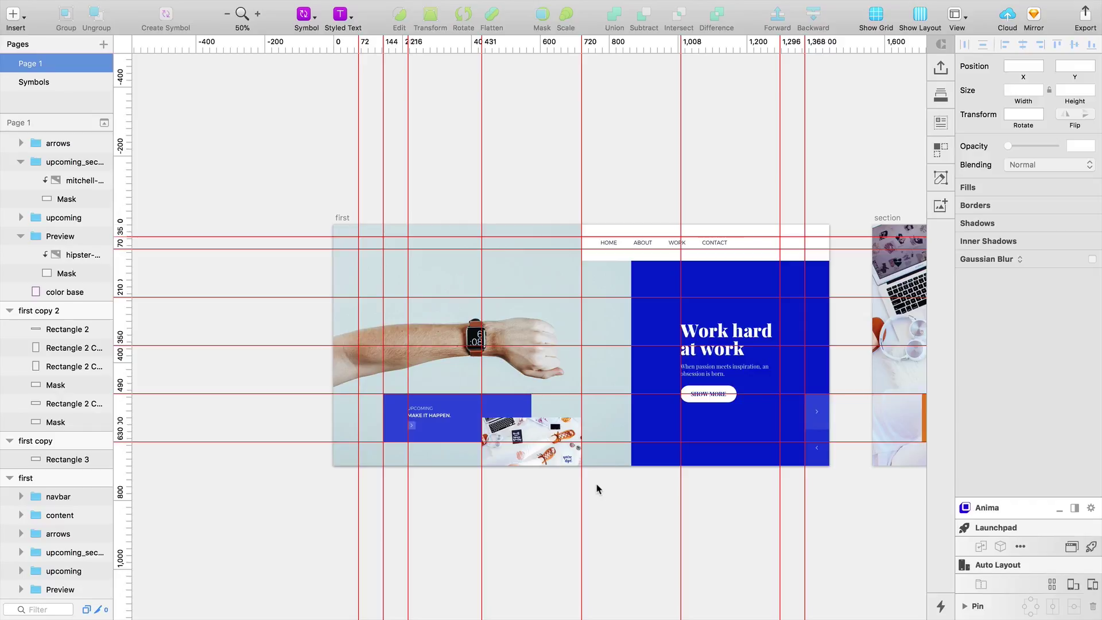
Send the "first" and "SECOND" artboards to Flinto with the Send to Flinto plugin and switch to Flinto
{"action": "left_click", "coordinate": [350, 8]}
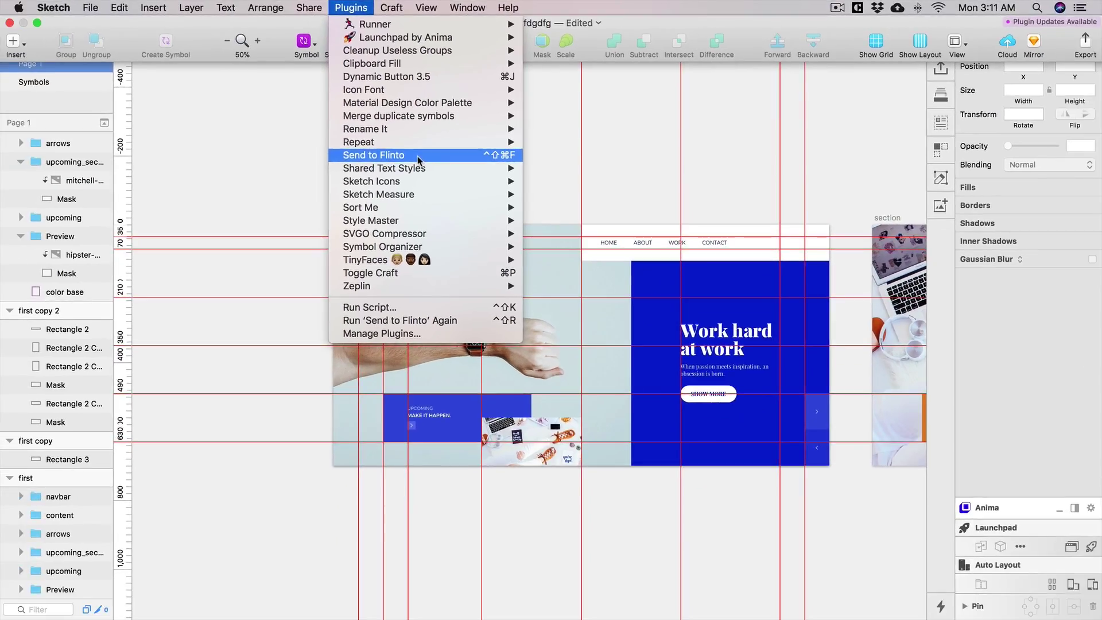
{"action": "left_click", "coordinate": [418, 161]}
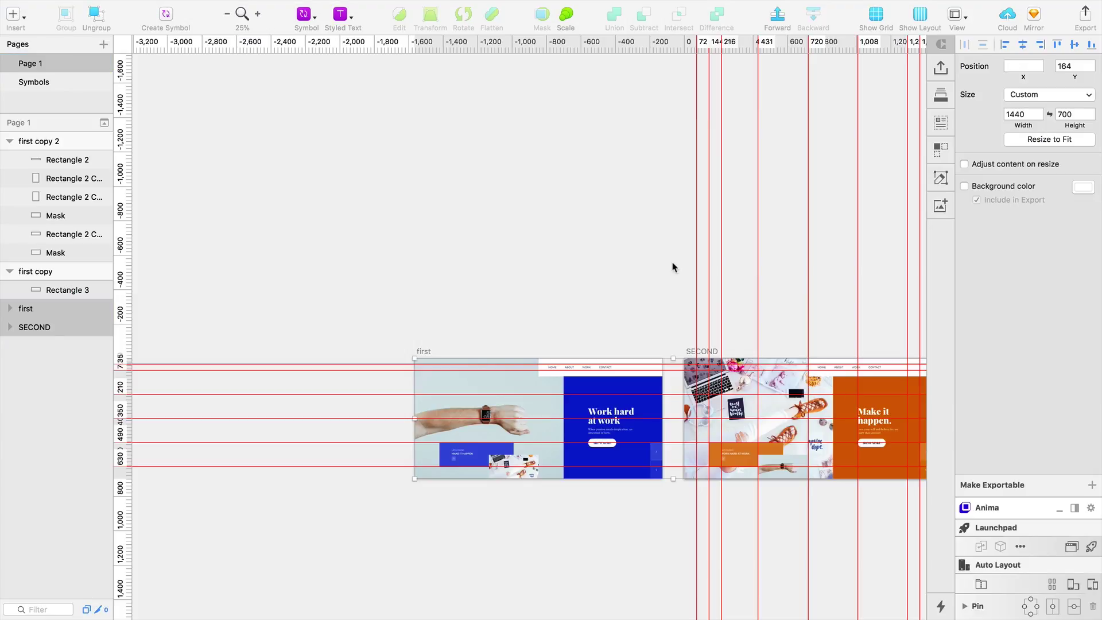
{"action": "key", "text": "ctrl+Left"}
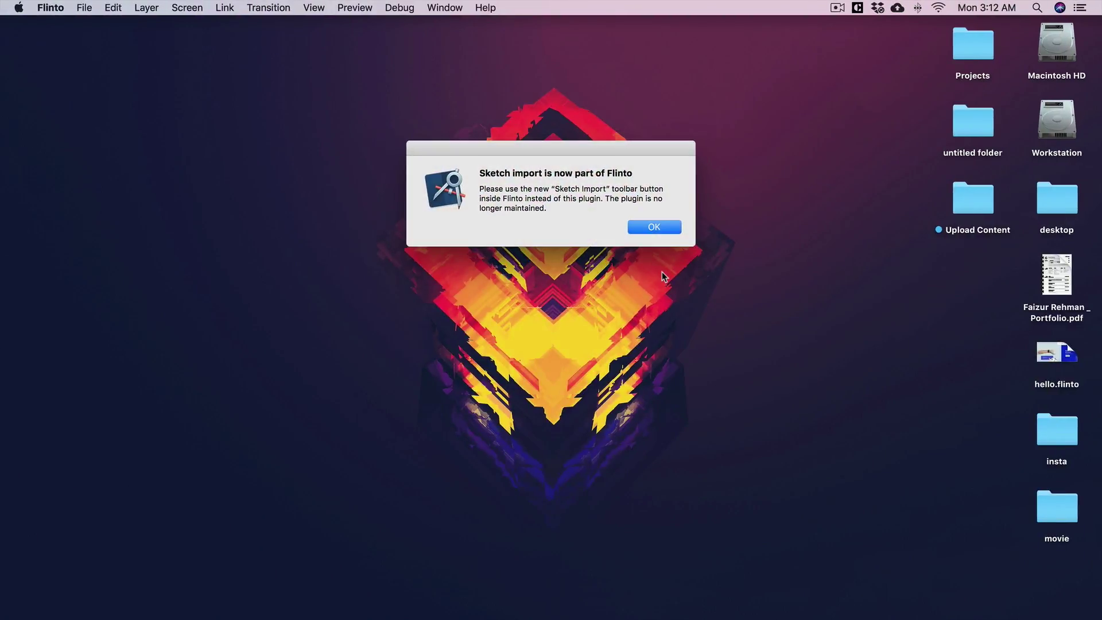
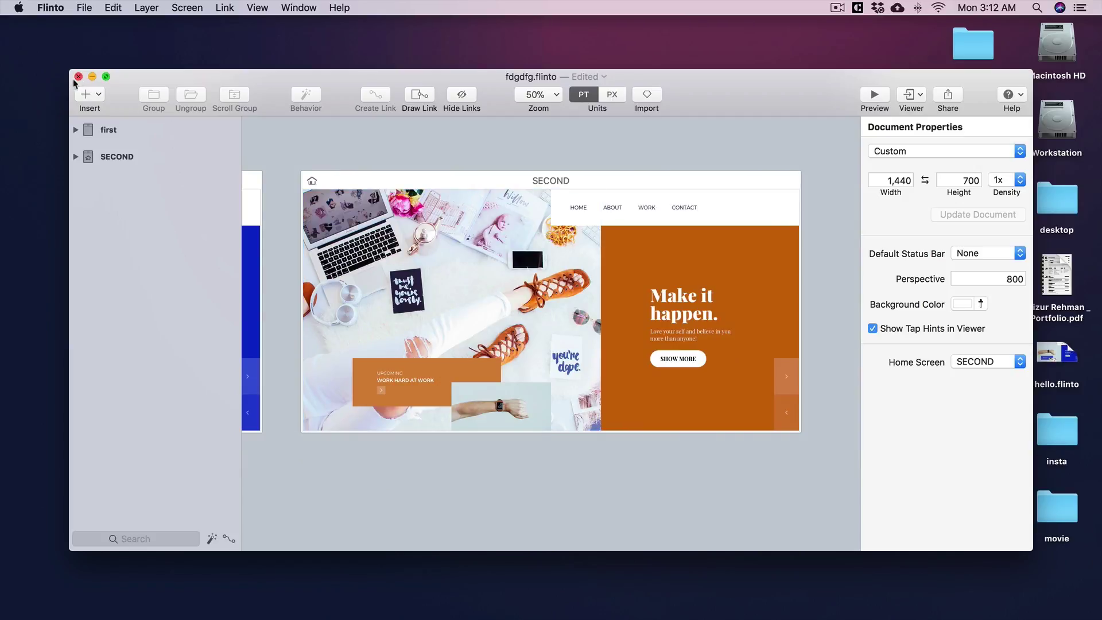
Expand the window to full screen and look over the "first" and "SECOND" screens
{"action": "left_click", "coordinate": [107, 77]}
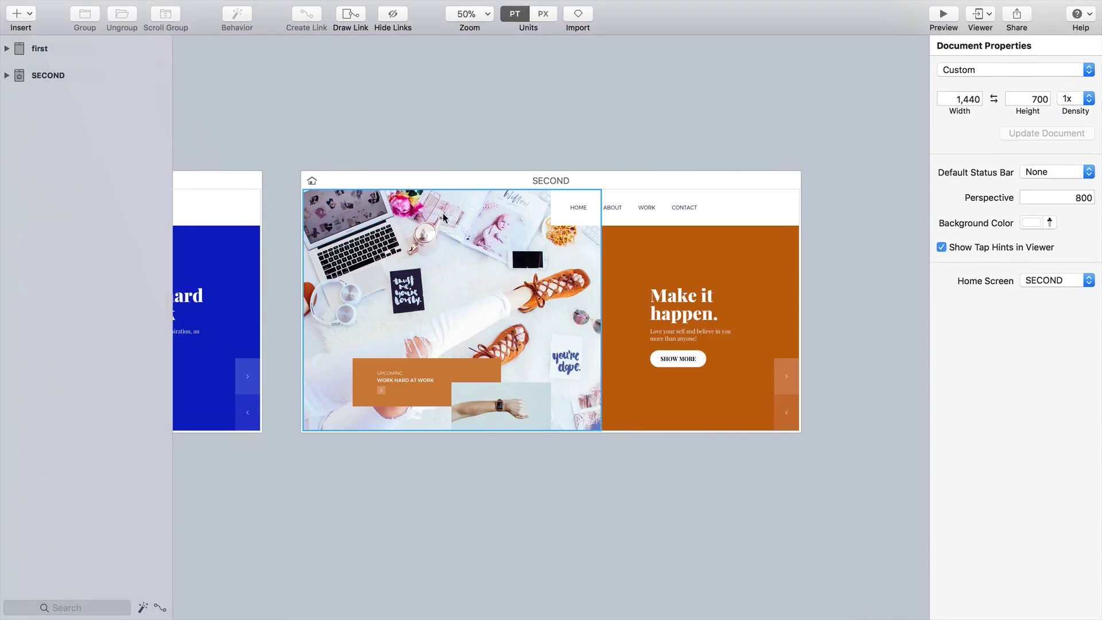
{"action": "key", "text": "super+minus"}
{"action": "key", "text": "super+minus"}
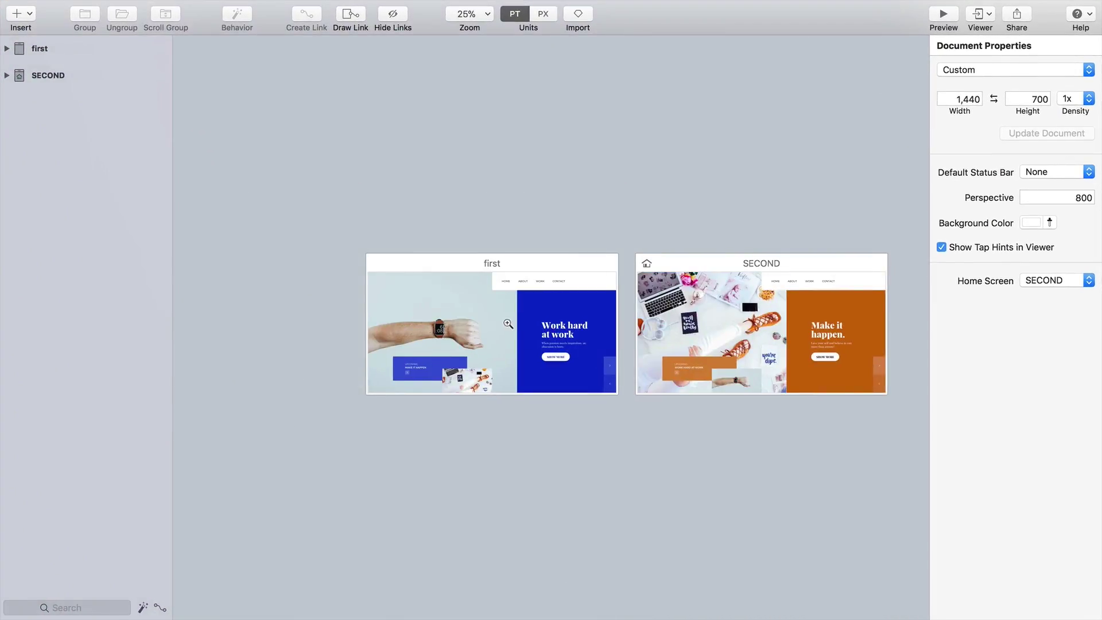
{"action": "key", "text": "super+plus"}
{"action": "key", "text": "super+plus"}
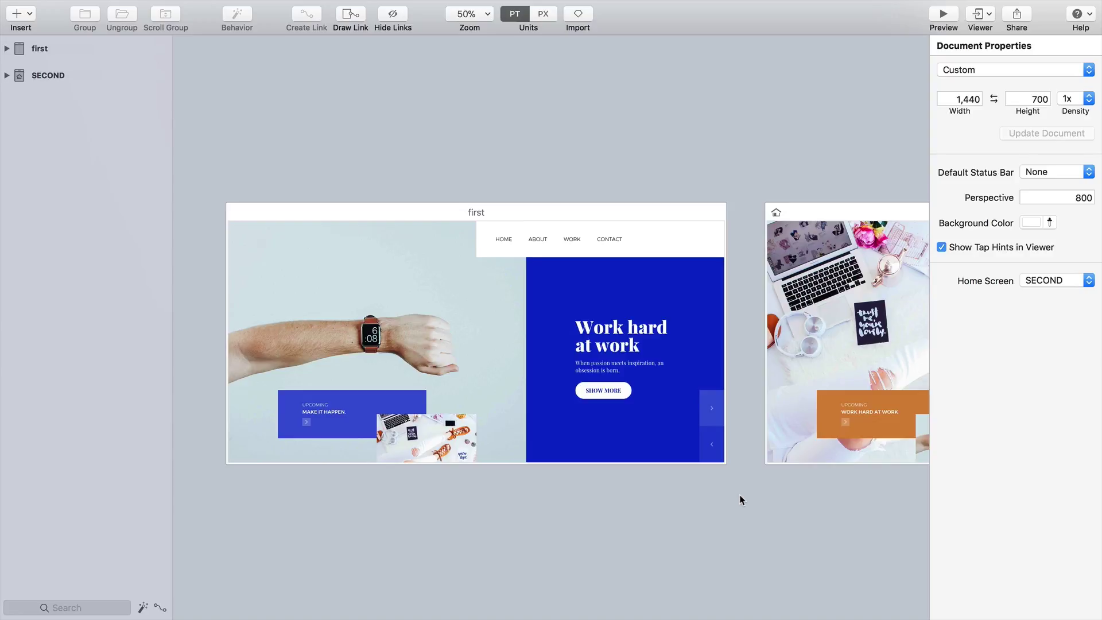
{"action": "key", "text": "space"}
{"action": "left_click_drag", "start_coordinate": [777, 483], "coordinate": [798, 380]}
{"action": "scroll", "coordinate": [742, 382], "scroll_direction": "left", "scroll_amount": 4}
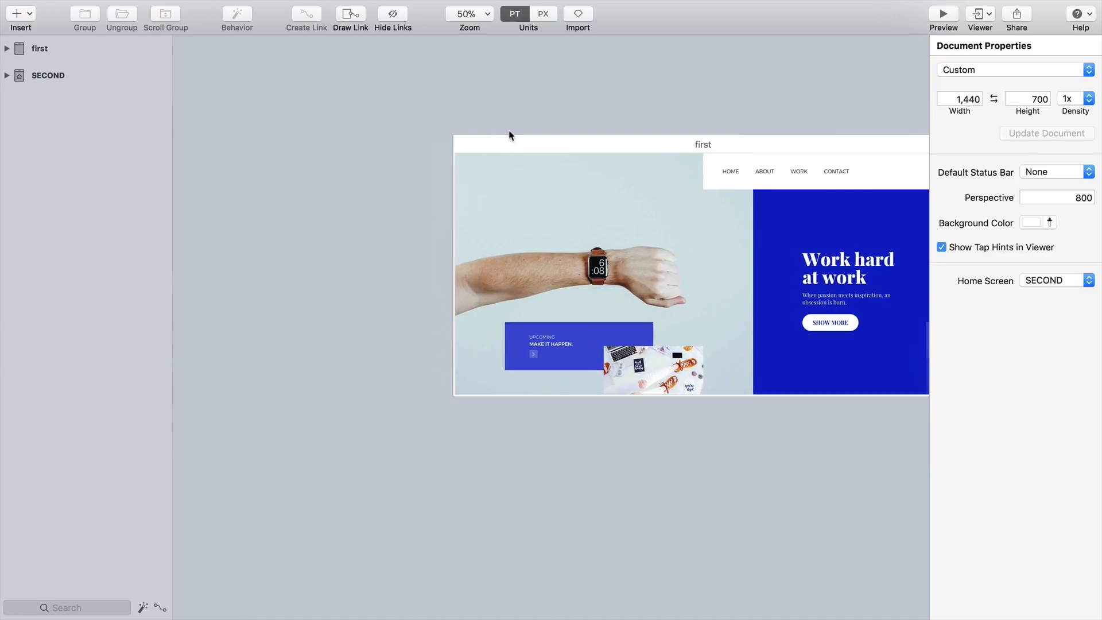
{"action": "left_click_drag", "start_coordinate": [548, 153], "coordinate": [349, 152]}
{"action": "left_click_drag", "start_coordinate": [859, 397], "coordinate": [325, 428]}
{"action": "key", "text": "space"}
{"action": "left_click_drag", "start_coordinate": [701, 361], "coordinate": [126, 375]}
Copy the Preview image from the SECOND screen into the first screen and place it directly below the screen at X -2, Y 700
{"action": "left_click", "coordinate": [514, 259]}
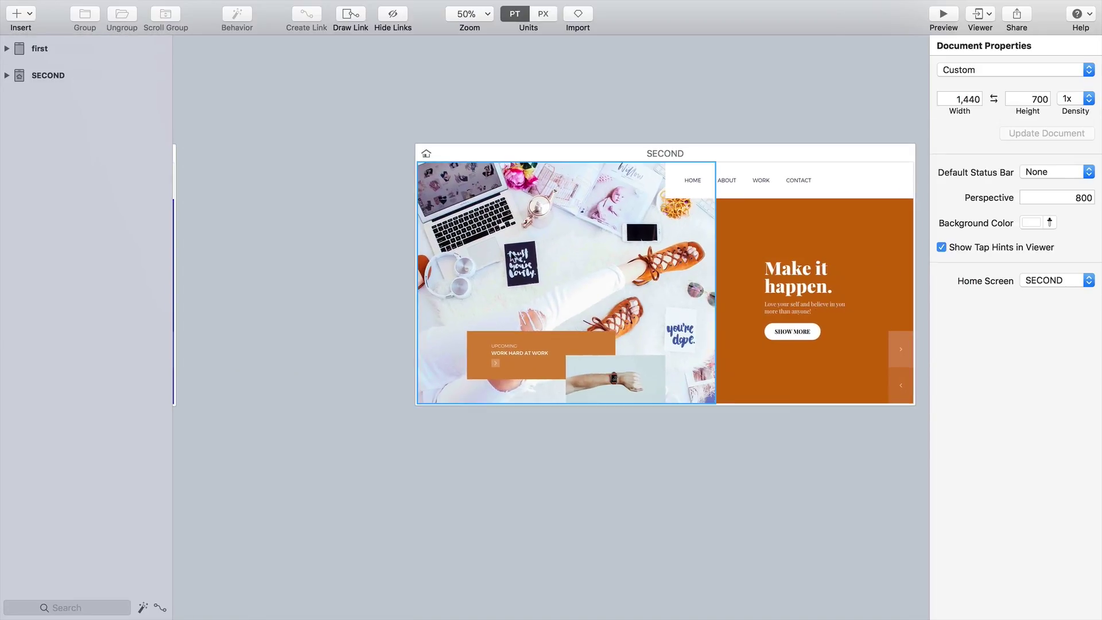
{"action": "scroll", "coordinate": [524, 257], "scroll_direction": "left", "scroll_amount": 10}
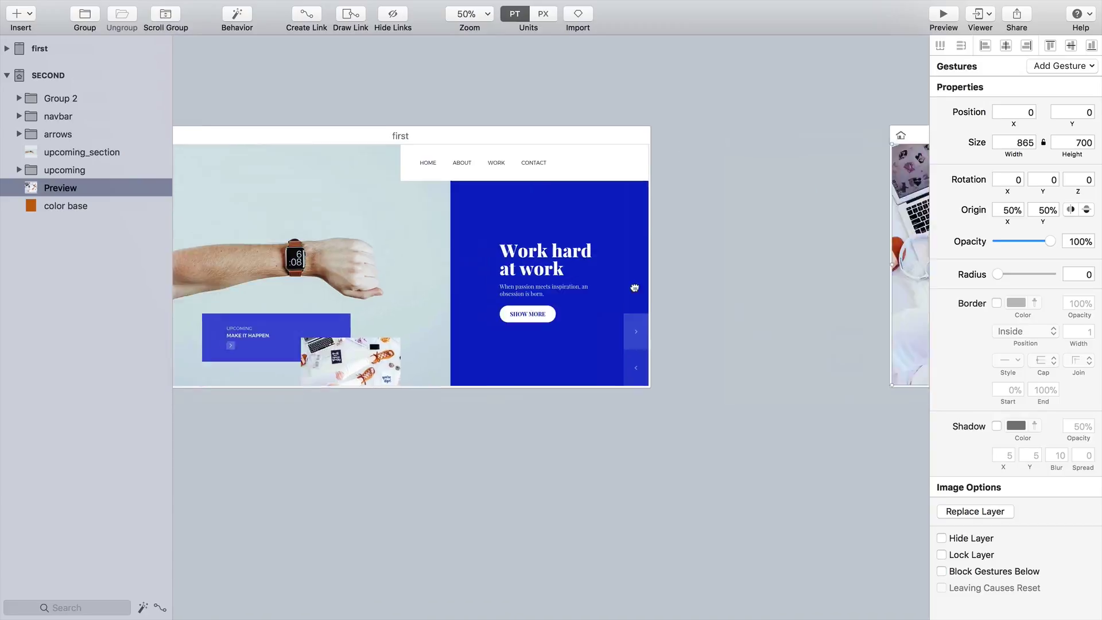
{"action": "scroll", "coordinate": [335, 267], "scroll_direction": "down", "scroll_amount": 1}
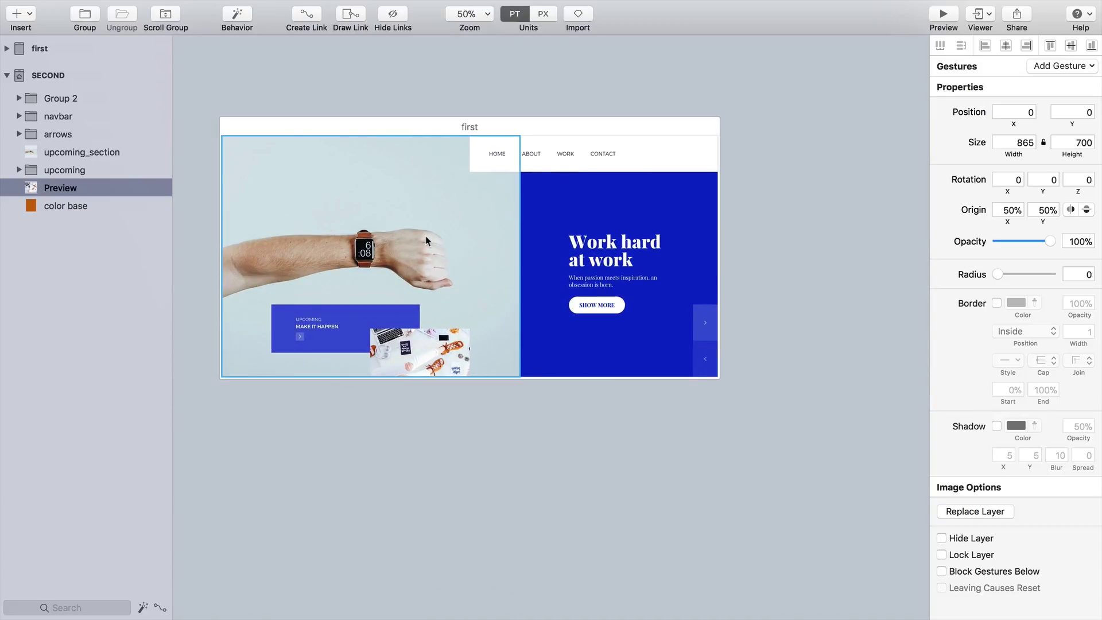
{"action": "left_click", "coordinate": [372, 217]}
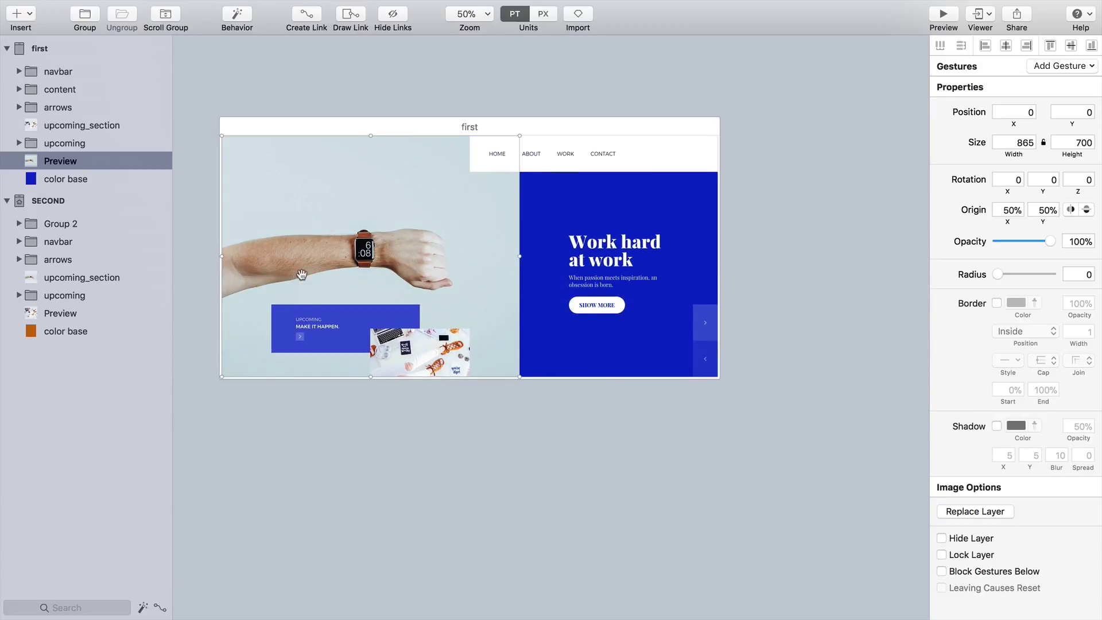
{"action": "left_click_drag", "start_coordinate": [294, 277], "coordinate": [439, 273]}
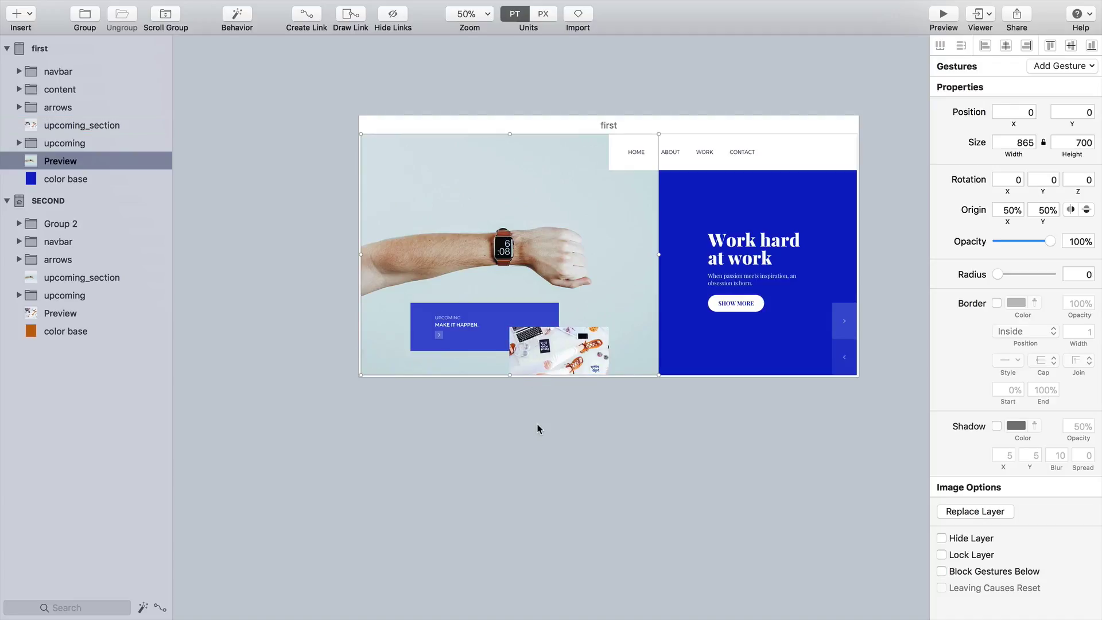
{"action": "key", "text": "super+v"}
{"action": "left_click_drag", "start_coordinate": [486, 155], "coordinate": [480, 378]}
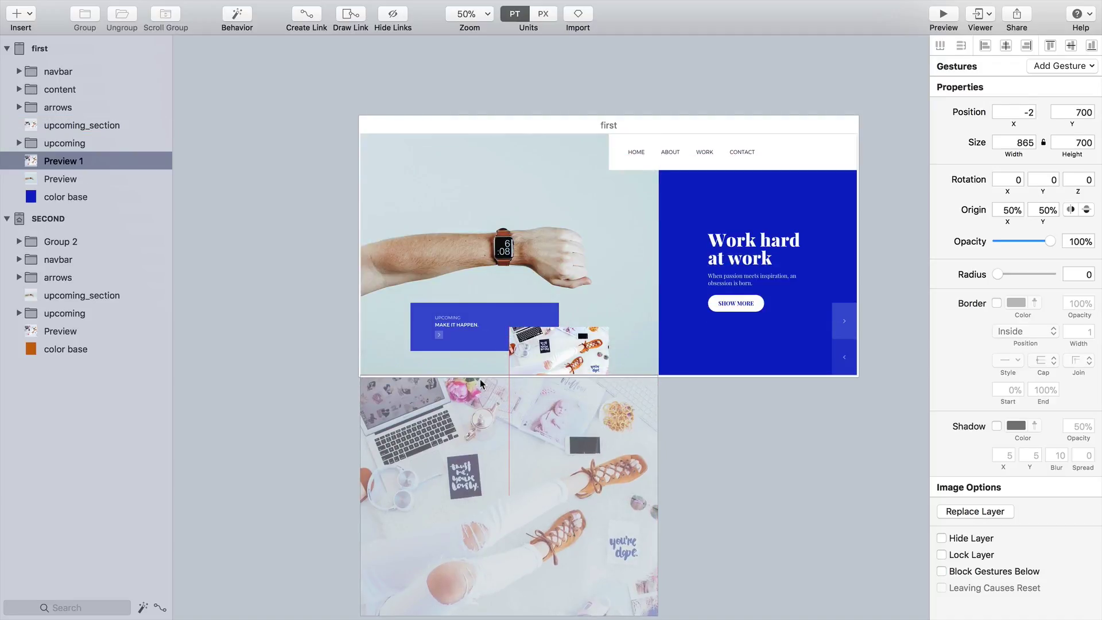
{"action": "key", "text": "z"}
{"action": "left_click", "coordinate": [480, 374]}
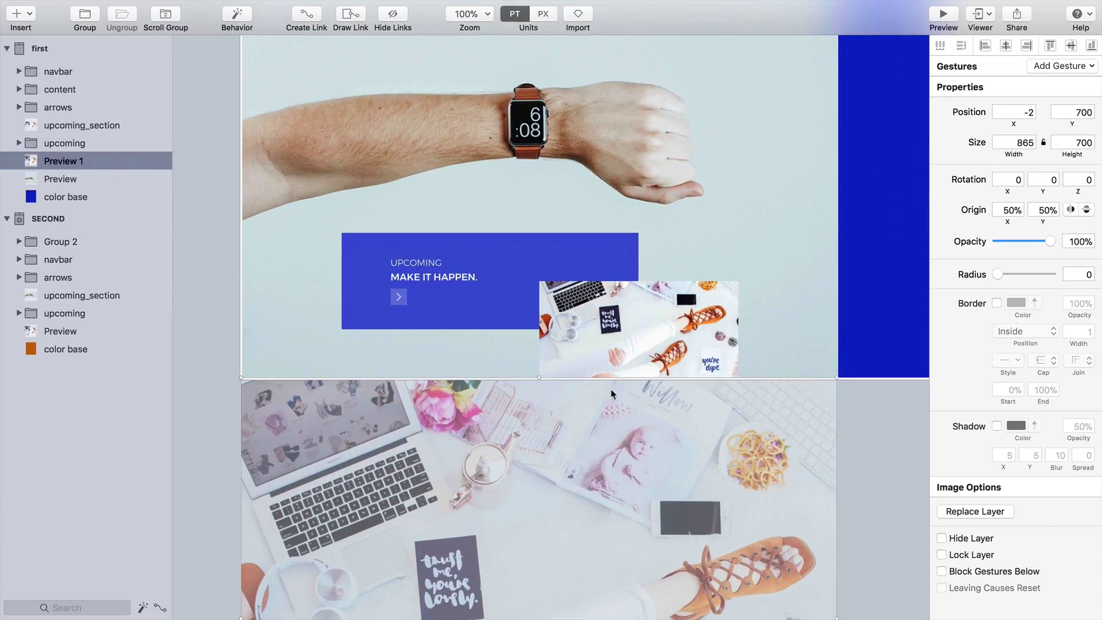
Copy the upcoming_section thumbnail from the SECOND screen into the first screen and move it below the screen's lower edge
{"action": "left_click", "coordinate": [714, 267], "text": "alt"}
{"action": "left_click", "coordinate": [714, 267], "text": "alt"}
{"action": "scroll", "coordinate": [280, 313], "scroll_direction": "right", "scroll_amount": 10}
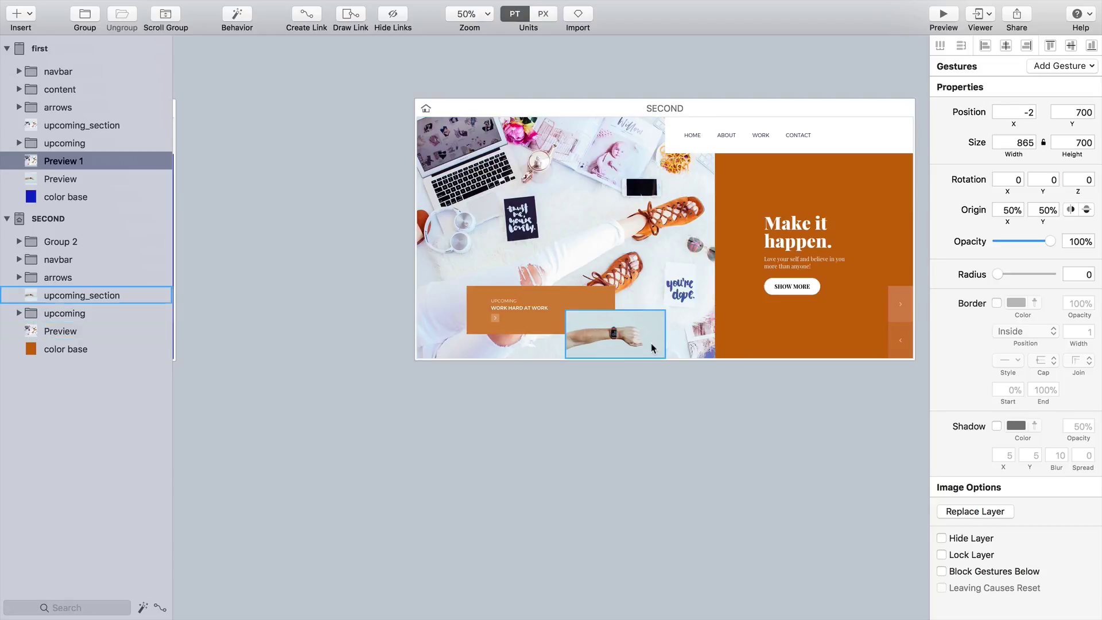
{"action": "left_click", "coordinate": [658, 348]}
{"action": "scroll", "coordinate": [668, 355], "scroll_direction": "left", "scroll_amount": 10}
{"action": "scroll", "coordinate": [716, 319], "scroll_direction": "right", "scroll_amount": 9}
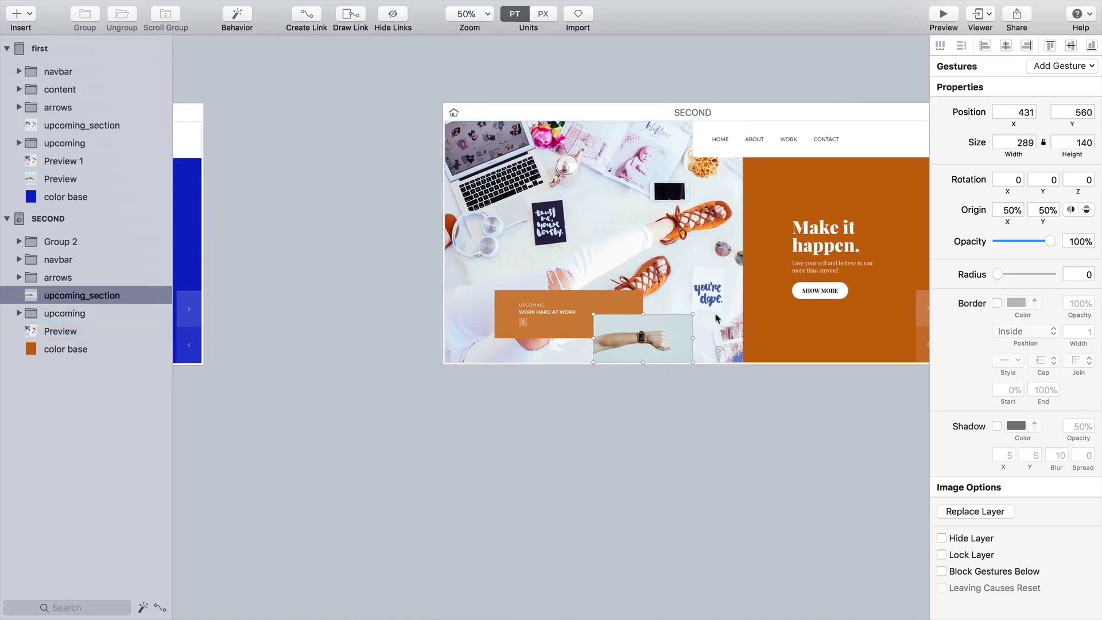
{"action": "scroll", "coordinate": [716, 319], "scroll_direction": "left", "scroll_amount": 15}
{"action": "scroll", "coordinate": [581, 347], "scroll_direction": "up", "scroll_amount": 5}
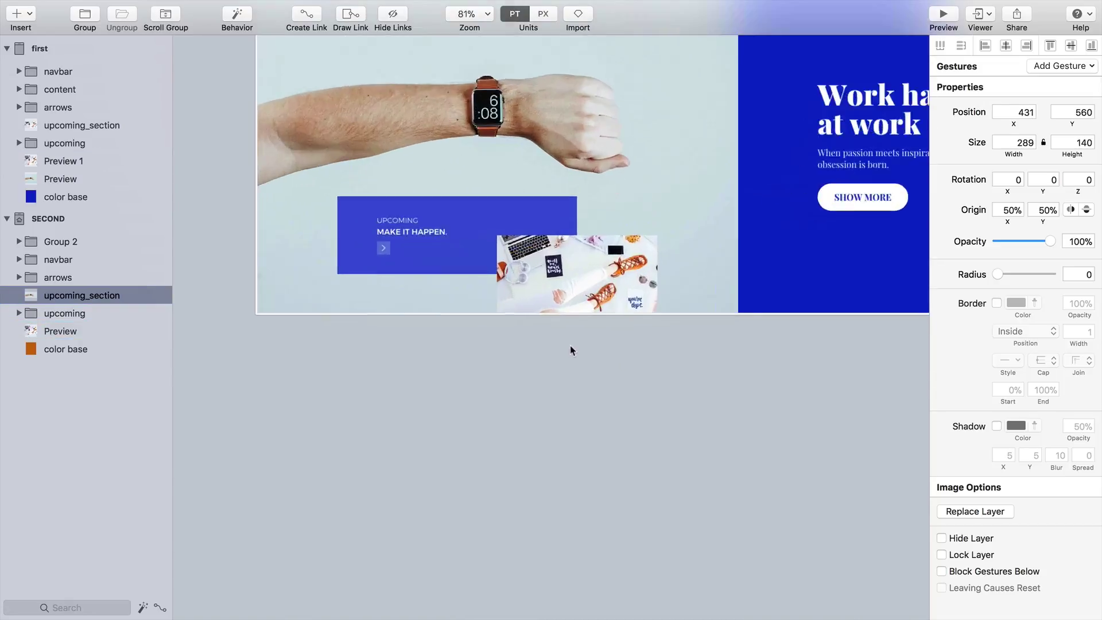
{"action": "scroll", "coordinate": [570, 347], "scroll_direction": "up", "scroll_amount": 3}
{"action": "left_click", "coordinate": [445, 335]}
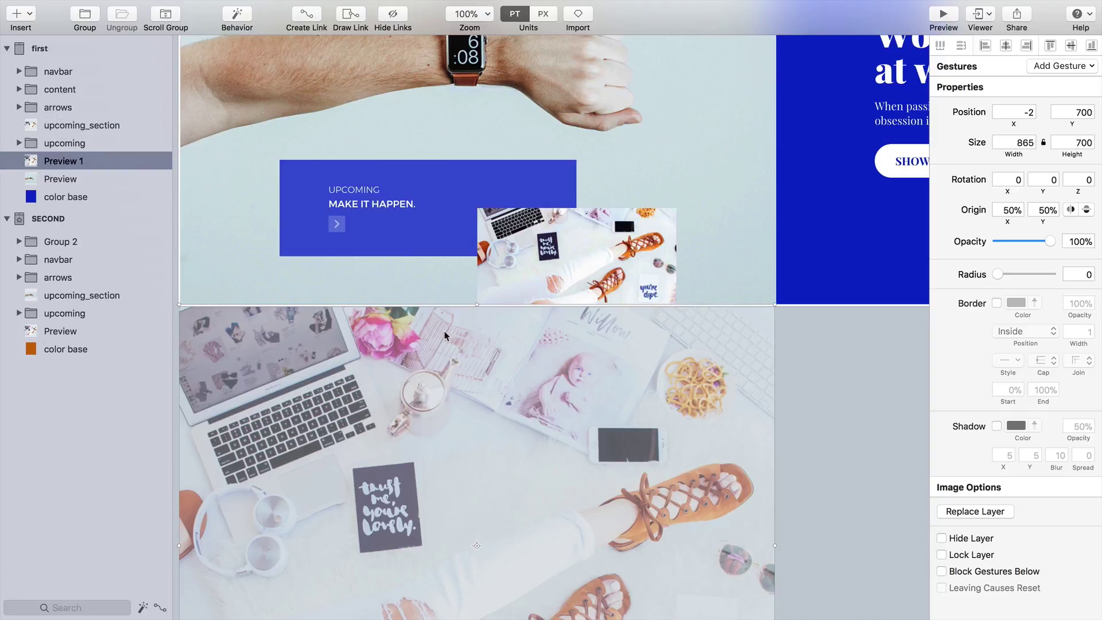
{"action": "left_click", "coordinate": [545, 268]}
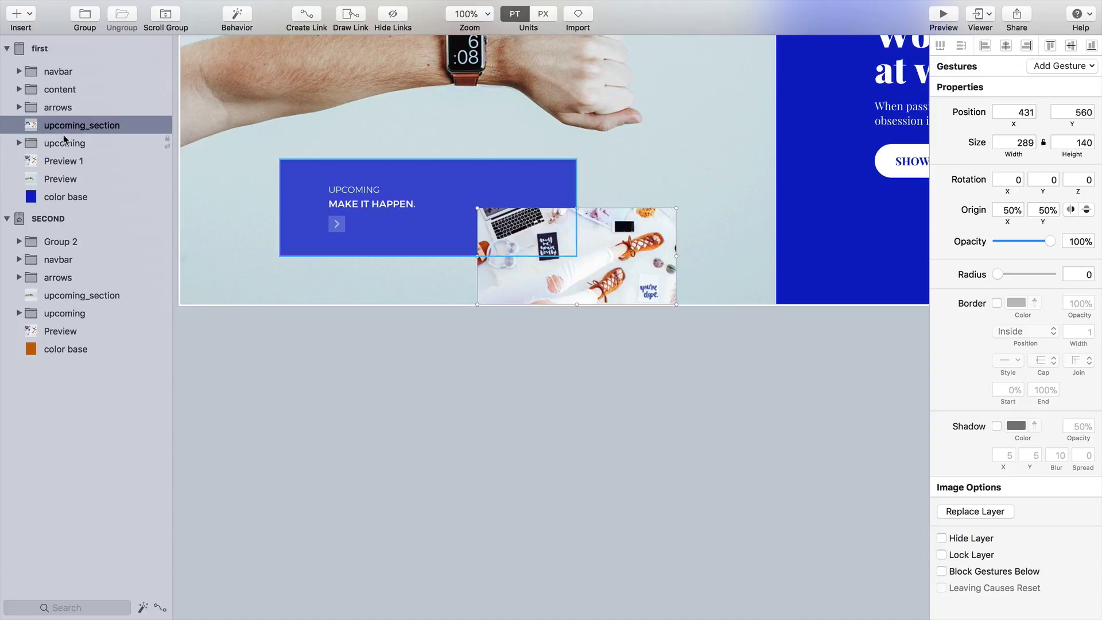
{"action": "left_click_drag", "start_coordinate": [542, 250], "coordinate": [546, 333]}
Copy the "Make it happen." text group from the SECOND screen into the first screen
{"action": "scroll", "coordinate": [602, 319], "scroll_direction": "down", "scroll_amount": 5}
{"action": "left_click_drag", "start_coordinate": [652, 346], "coordinate": [476, 345]}
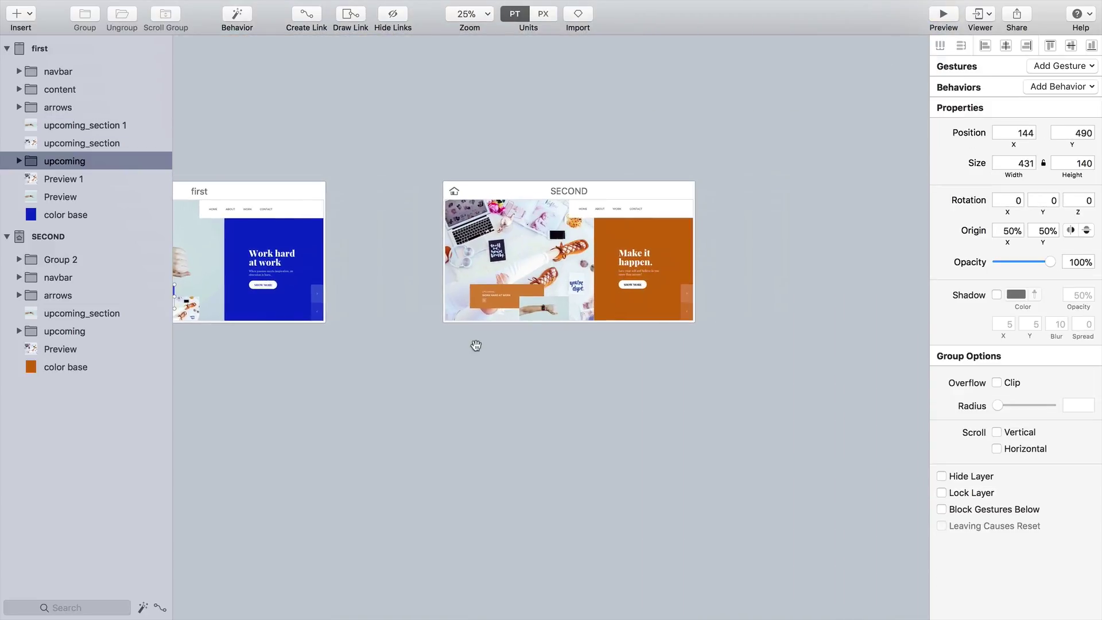
{"action": "key", "text": "super+plus"}
{"action": "left_click", "coordinate": [578, 236]}
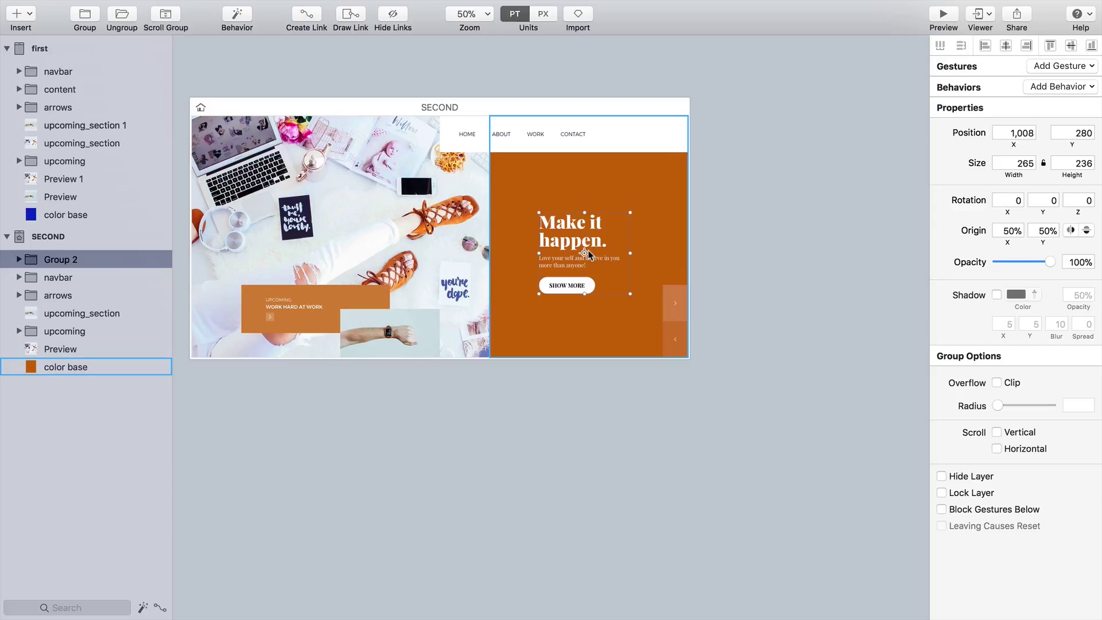
{"action": "scroll", "coordinate": [637, 270], "scroll_direction": "left", "scroll_amount": 10}
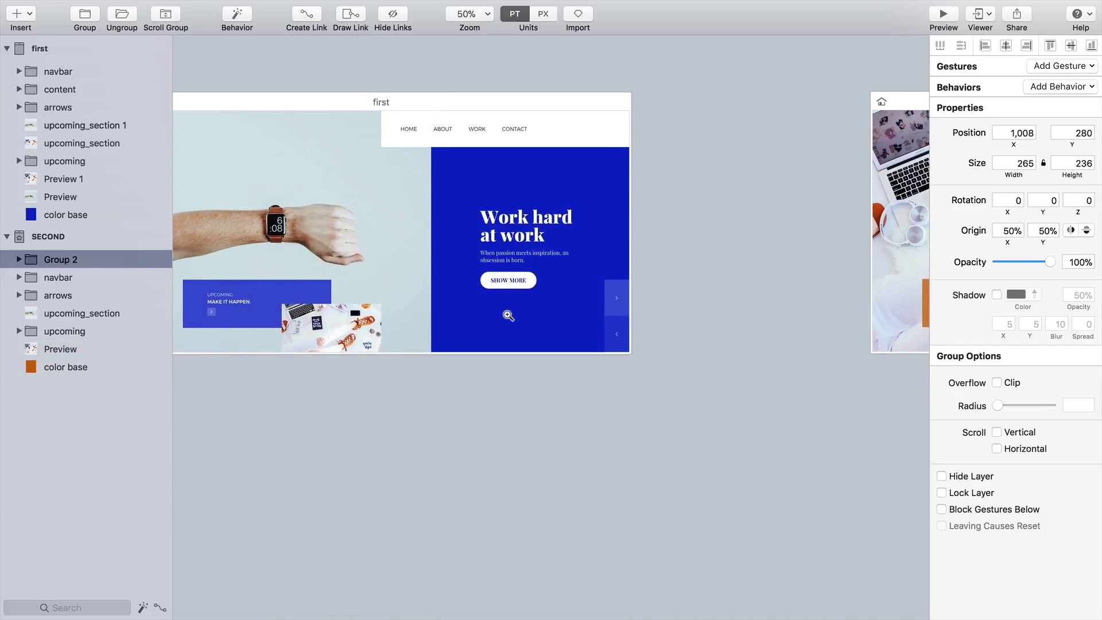
{"action": "left_click", "coordinate": [508, 315]}
{"action": "left_click", "coordinate": [523, 242]}
{"action": "key", "text": "super+v"}
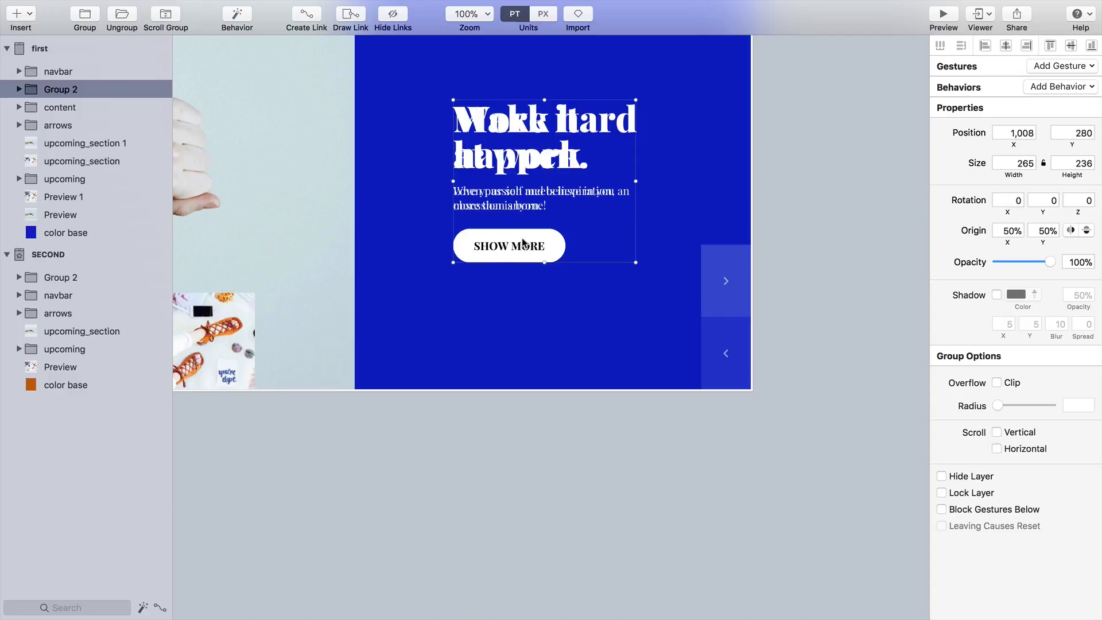
Move the pasted "Make it happen." group straight down below the "Work hard at work" content to Y 603
{"action": "key", "text": "shift+Down"}
{"action": "key", "text": "shift+Down"}
{"action": "key", "text": "shift+Down"}
{"action": "key", "text": "shift+Down"}
{"action": "key", "text": "shift+Down"}
{"action": "key", "text": "shift+Down"}
{"action": "key", "text": "shift+Down"}
{"action": "key", "text": "shift+Down"}
{"action": "key", "text": "shift+Down"}
{"action": "key", "text": "shift+Down"}
{"action": "key", "text": "shift+Down"}
{"action": "key", "text": "shift+Down"}
{"action": "key", "text": "shift+Down"}
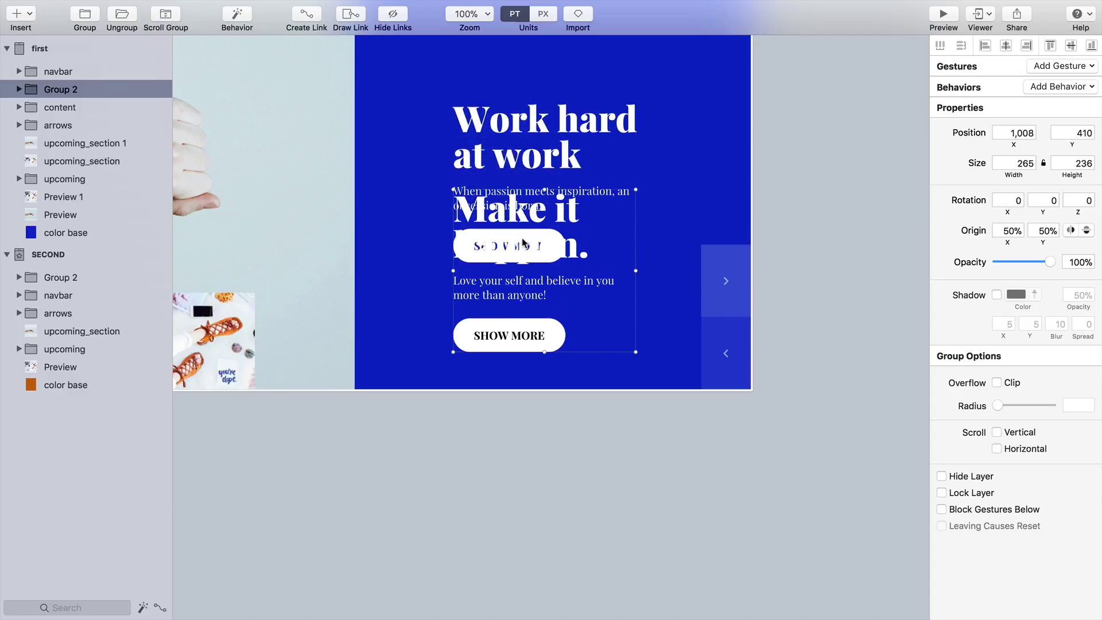
{"action": "key", "text": "shift+Down"}
{"action": "key", "text": "shift+Down"}
{"action": "key", "text": "shift+Down"}
{"action": "key", "text": "shift+Down"}
{"action": "key", "text": "shift+Down"}
{"action": "key", "text": "shift+Down"}
{"action": "key", "text": "shift+Down"}
{"action": "key", "text": "shift+Down"}
{"action": "key", "text": "shift+Down"}
{"action": "key", "text": "shift+Down"}
{"action": "key", "text": "shift+Down"}
{"action": "key", "text": "shift+Down"}
{"action": "key", "text": "shift+Down"}
{"action": "key", "text": "shift+Down"}
{"action": "key", "text": "shift+Down"}
{"action": "key", "text": "shift+Down"}
{"action": "key", "text": "shift+Down"}
{"action": "key", "text": "shift+Down"}
{"action": "key", "text": "Down"}
{"action": "key", "text": "Down"}
{"action": "key", "text": "Down"}
{"action": "key", "text": "shift+Down"}
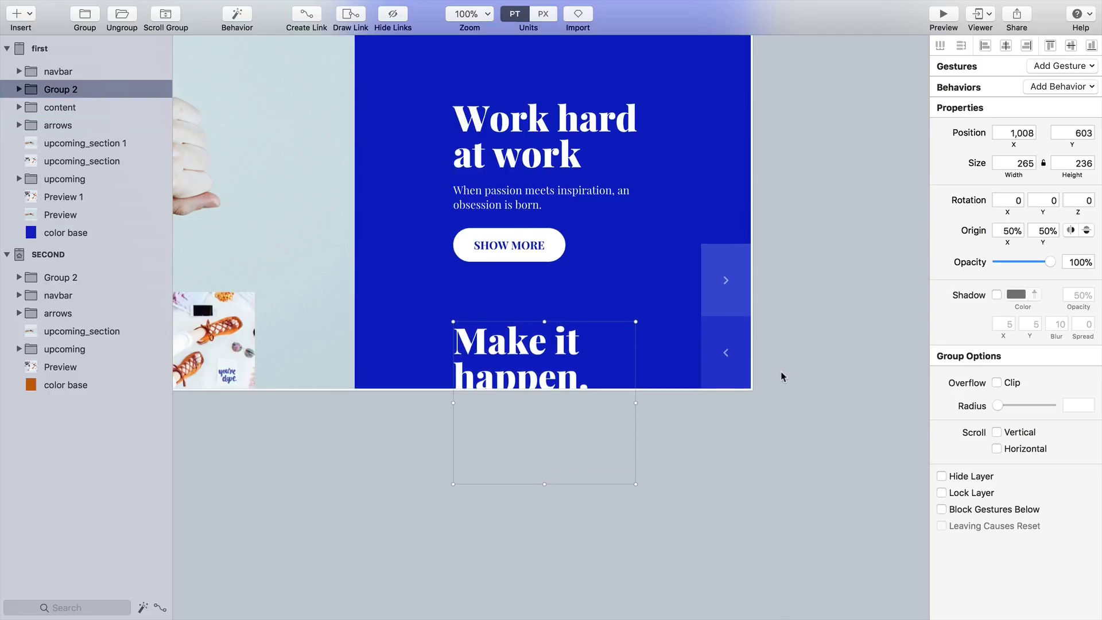
Copy the orange color base from SECOND into the first screen and shrink it from its upper edge to 58 high at Y 642
{"action": "scroll", "coordinate": [781, 372], "scroll_direction": "down", "scroll_amount": 5}
{"action": "left_click_drag", "start_coordinate": [807, 359], "coordinate": [425, 352]}
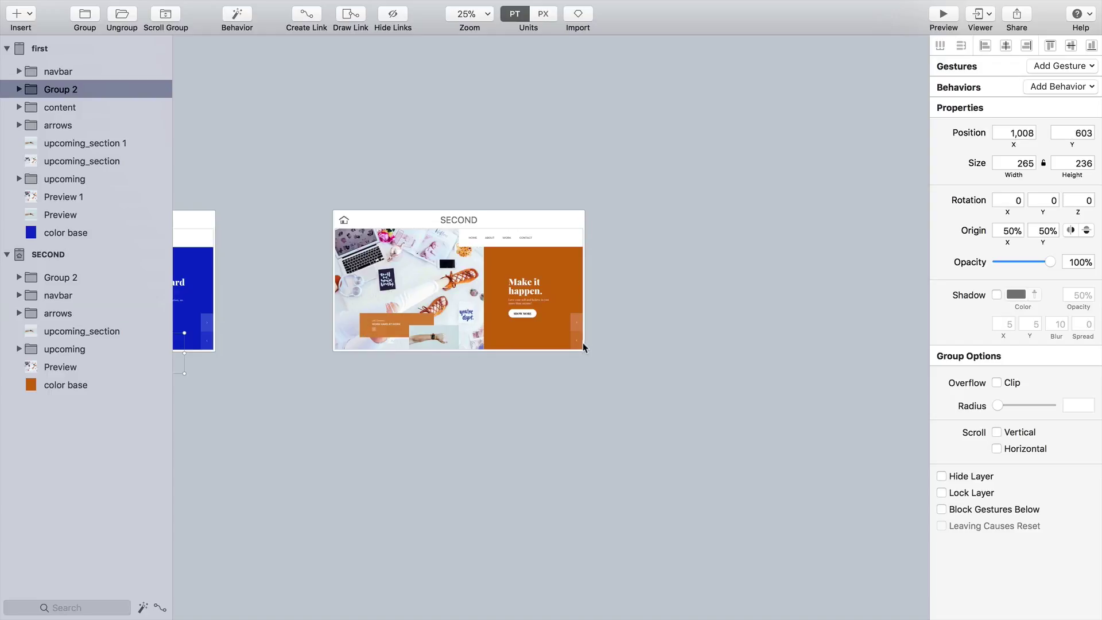
{"action": "left_click", "coordinate": [534, 342]}
{"action": "scroll", "coordinate": [535, 333], "scroll_direction": "left", "scroll_amount": 5}
{"action": "scroll", "coordinate": [449, 271], "scroll_direction": "up", "scroll_amount": 3}
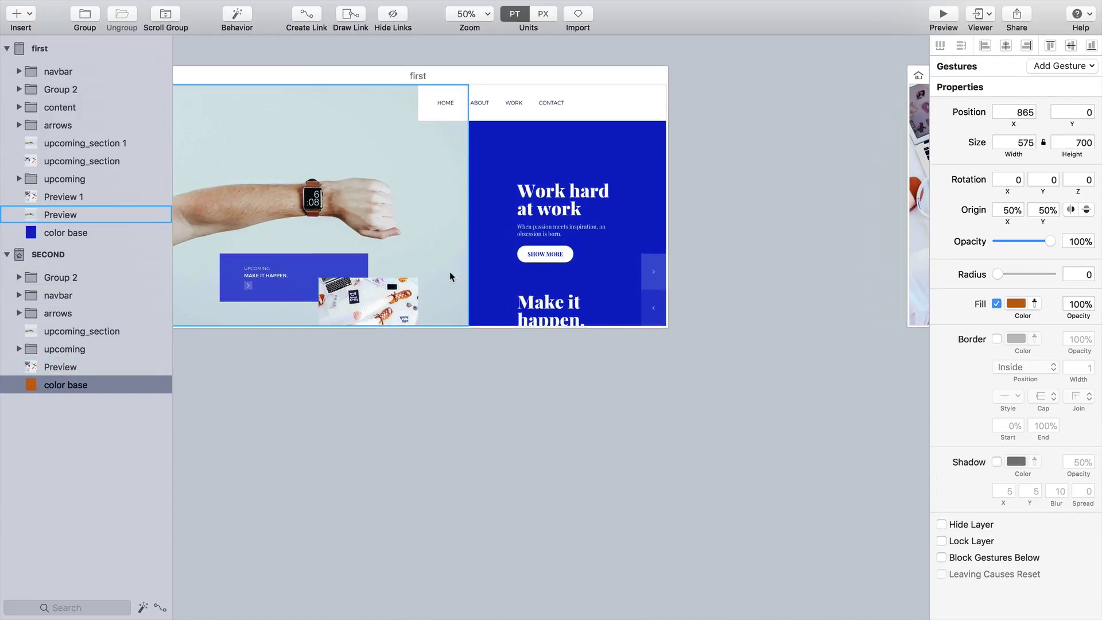
{"action": "left_click", "coordinate": [488, 271]}
{"action": "key", "text": "super+v"}
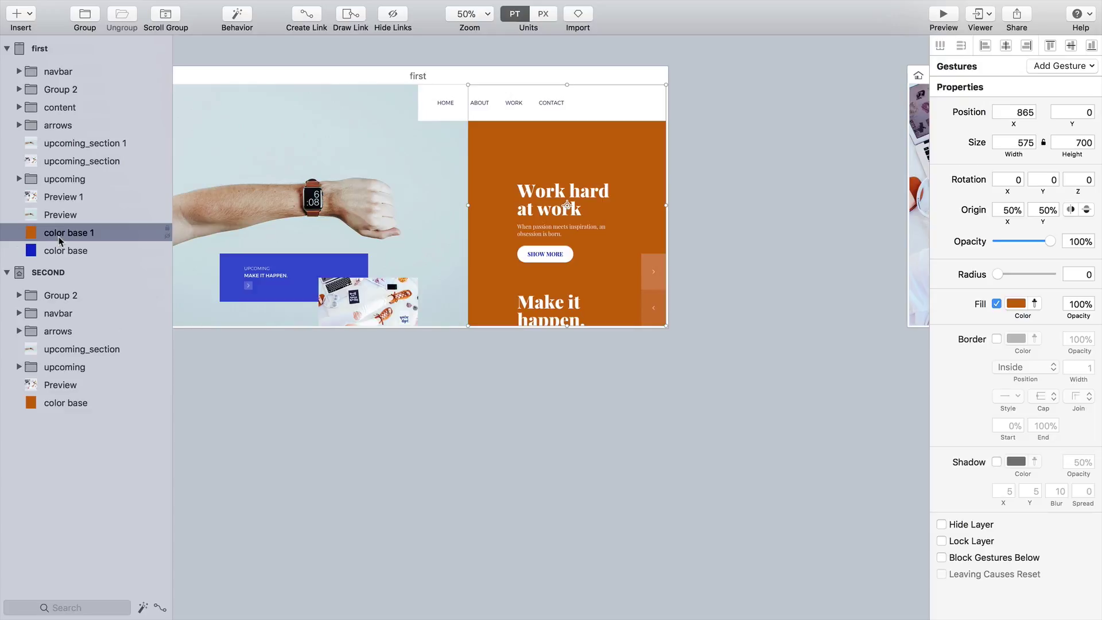
{"action": "left_click_drag", "start_coordinate": [567, 85], "coordinate": [566, 287]}
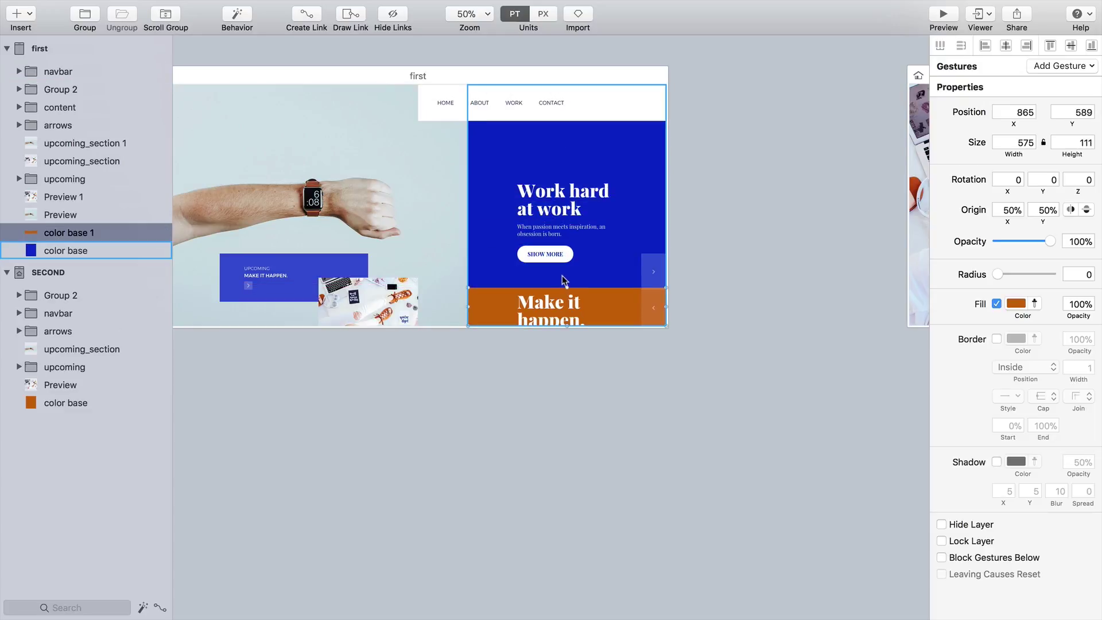
{"action": "left_click_drag", "start_coordinate": [567, 287], "coordinate": [567, 305]}
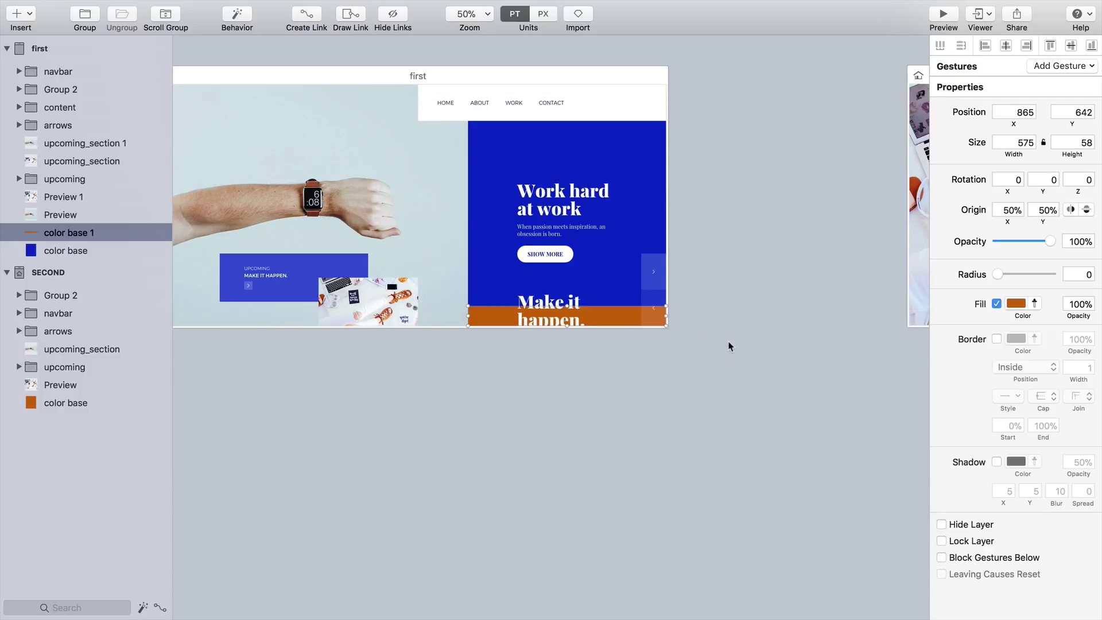
Copy the orange rectangle of SECOND's Upcoming card into the first screen's card and shrink it from its upper edge to 16 high at Y 614
{"action": "scroll", "coordinate": [730, 345], "scroll_direction": "right", "scroll_amount": 15}
{"action": "scroll", "coordinate": [381, 388], "scroll_direction": "left", "scroll_amount": 2}
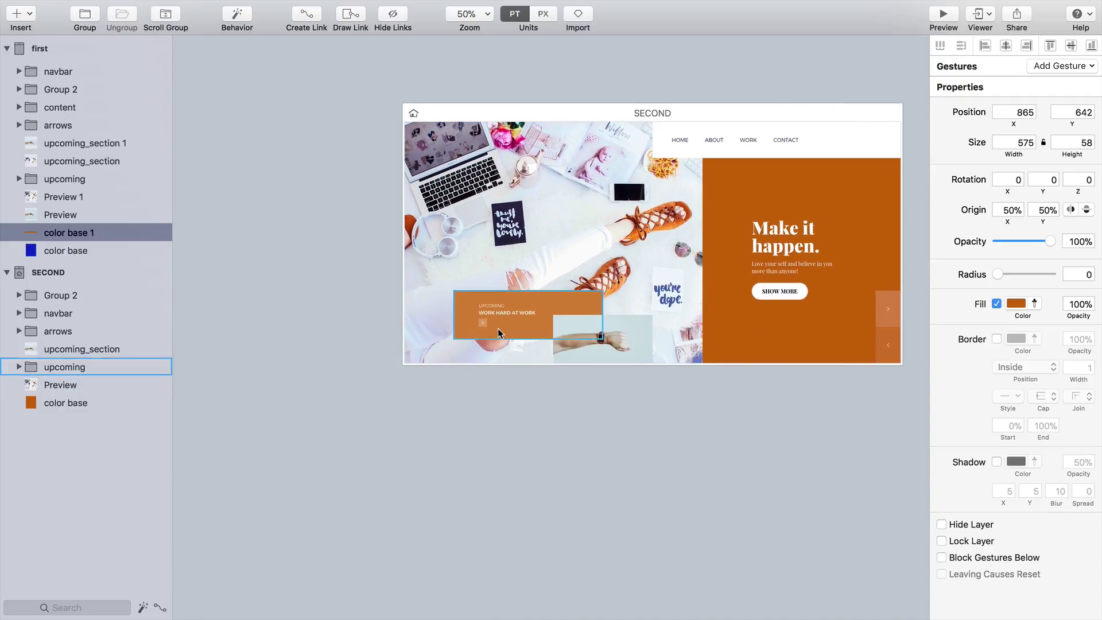
{"action": "left_click", "coordinate": [501, 325]}
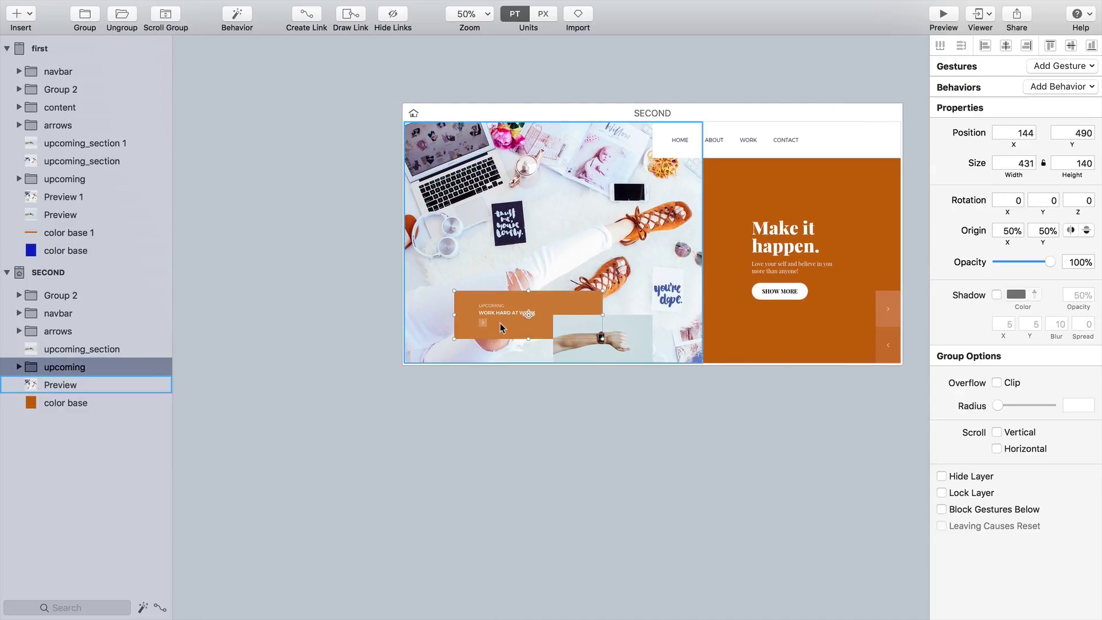
{"action": "double_click", "coordinate": [501, 325]}
{"action": "scroll", "coordinate": [501, 325], "scroll_direction": "up", "scroll_amount": 5}
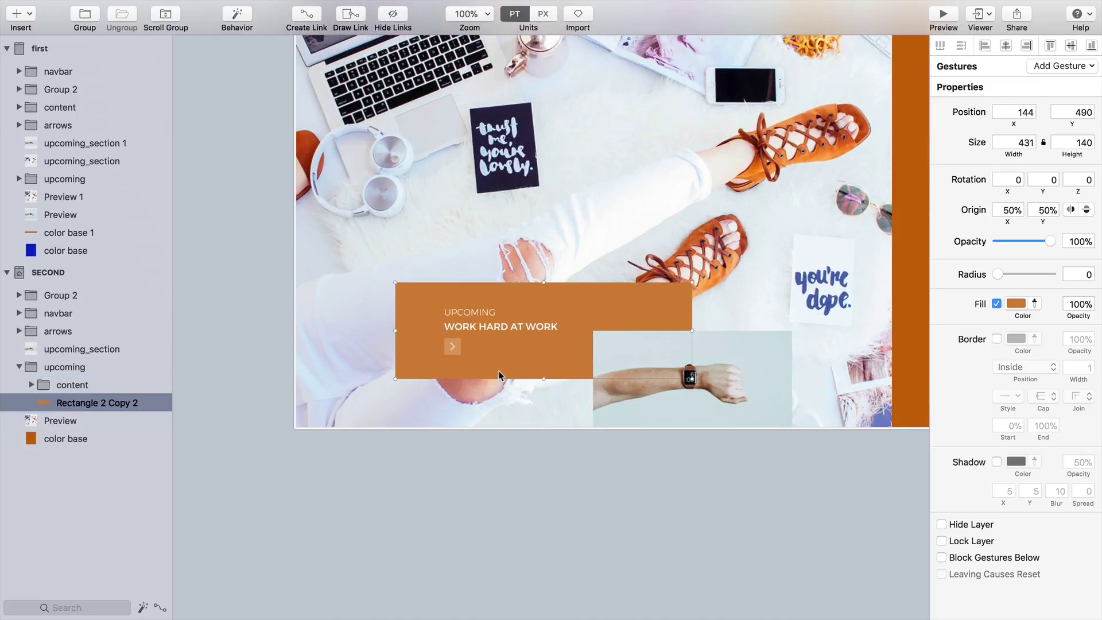
{"action": "scroll", "coordinate": [464, 373], "scroll_direction": "down", "scroll_amount": 5}
{"action": "scroll", "coordinate": [691, 360], "scroll_direction": "left", "scroll_amount": 15}
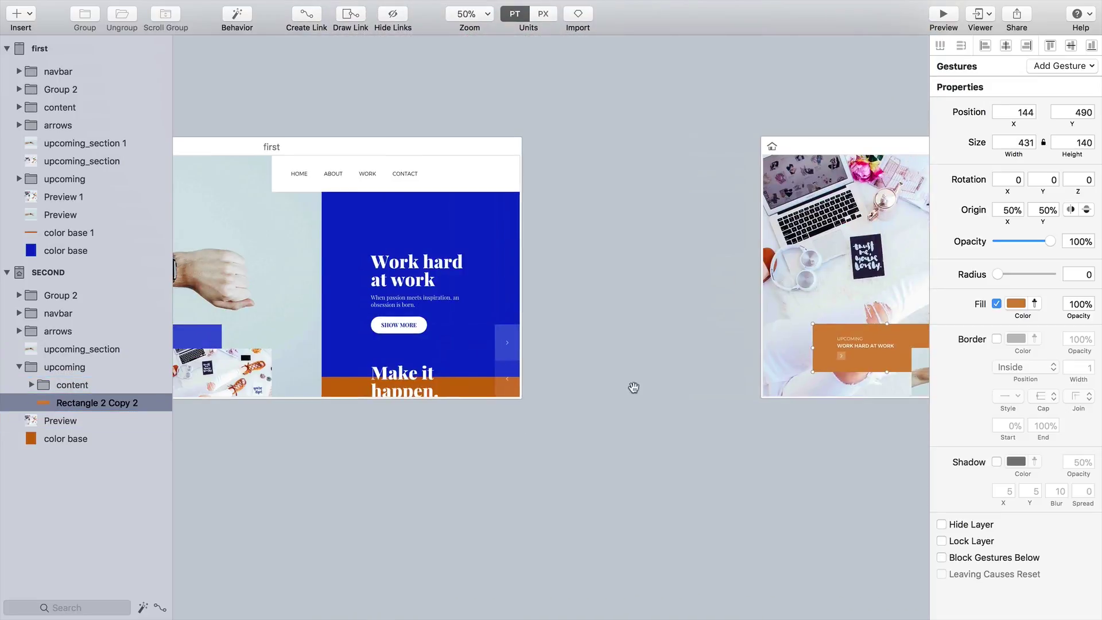
{"action": "scroll", "coordinate": [445, 361], "scroll_direction": "up", "scroll_amount": 5}
{"action": "left_click", "coordinate": [305, 342]}
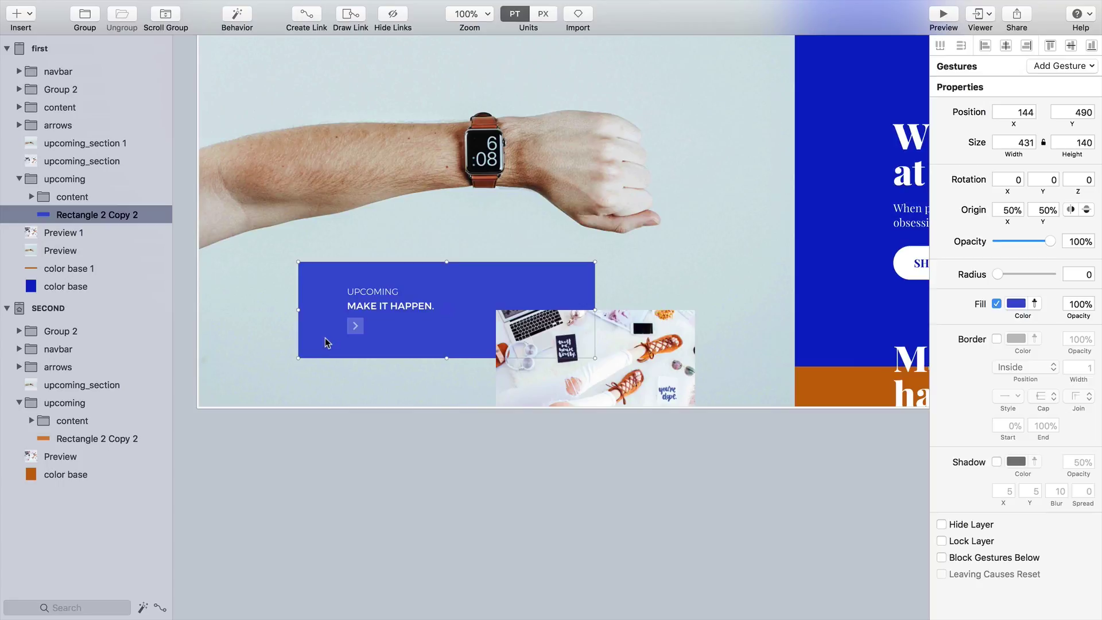
{"action": "key", "text": "super+v"}
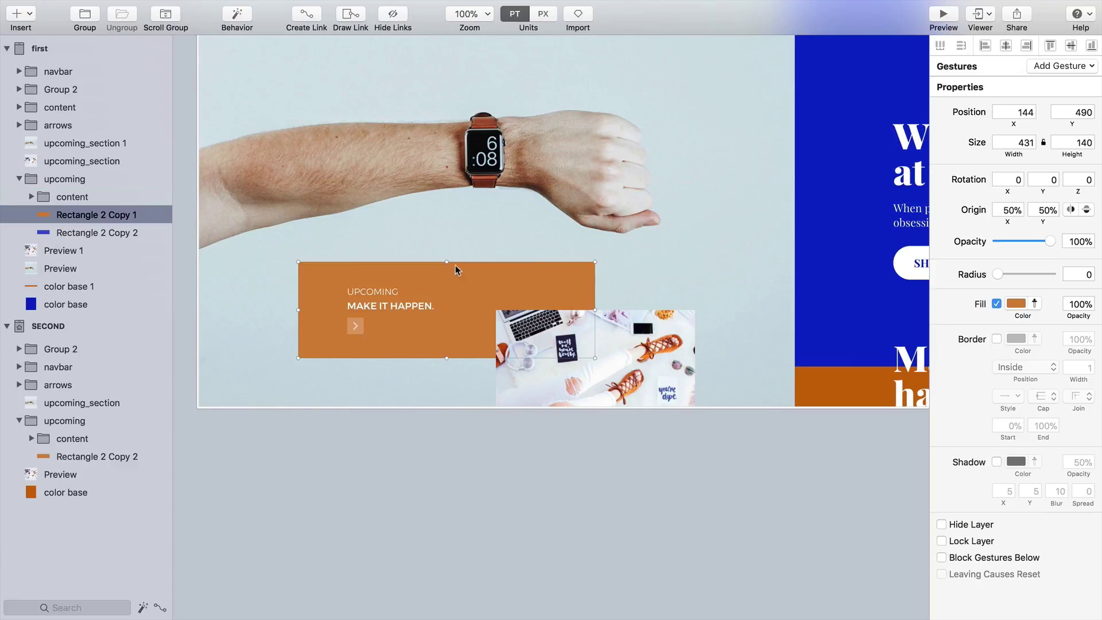
{"action": "left_click_drag", "start_coordinate": [446, 264], "coordinate": [445, 347]}
{"action": "scroll", "coordinate": [738, 459], "scroll_direction": "down", "scroll_amount": 5}
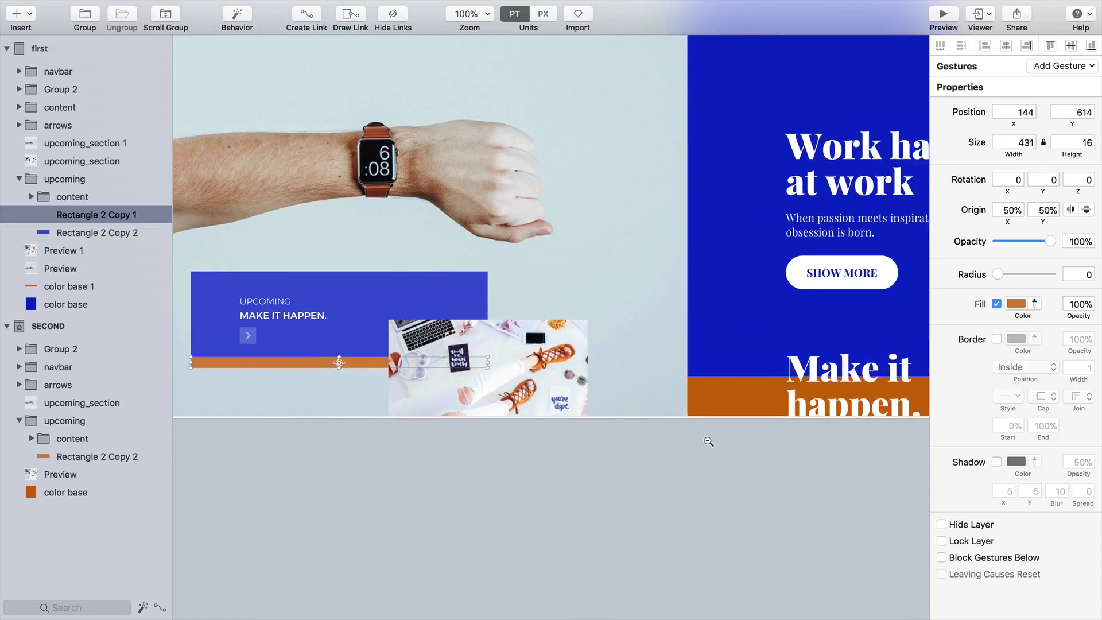
{"action": "scroll", "coordinate": [759, 445], "scroll_direction": "right", "scroll_amount": 10}
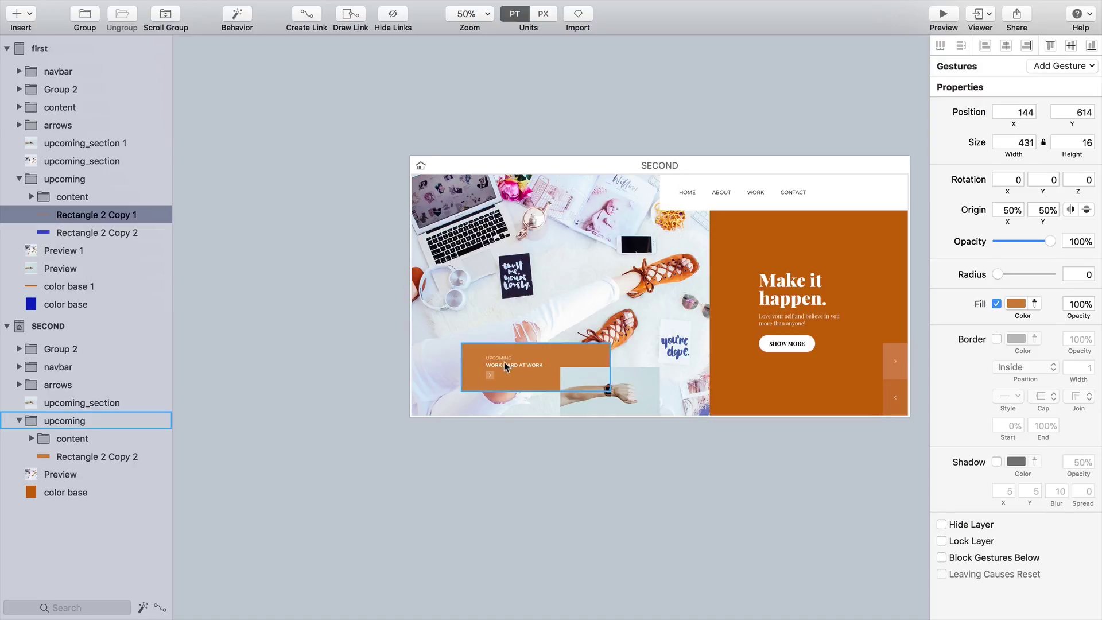
{"action": "double_click", "coordinate": [508, 368]}
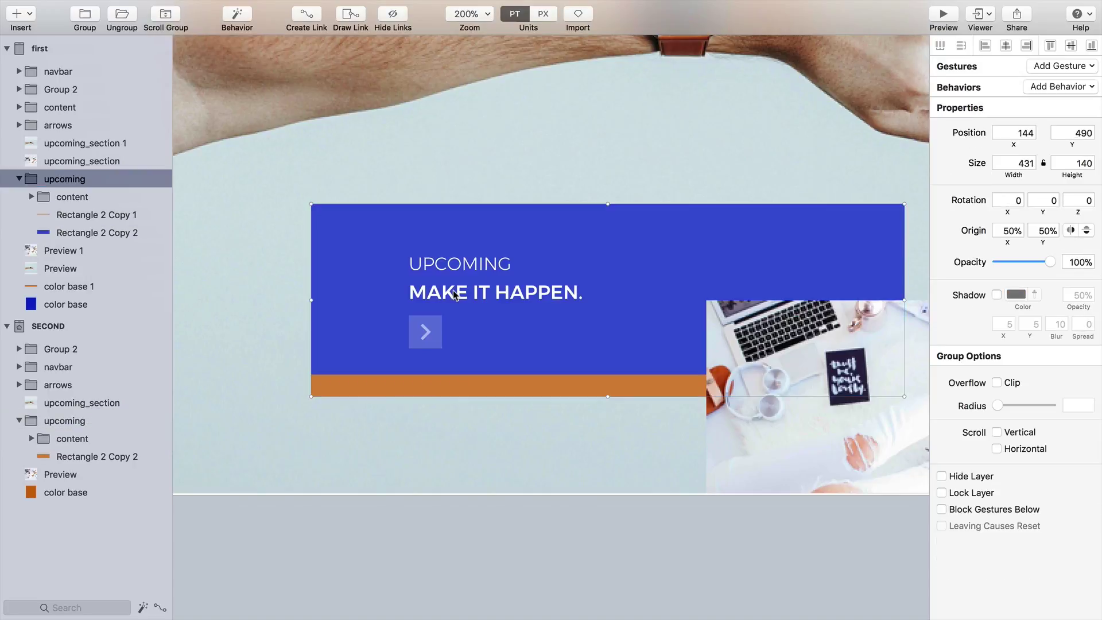
{"action": "double_click", "coordinate": [454, 295]}
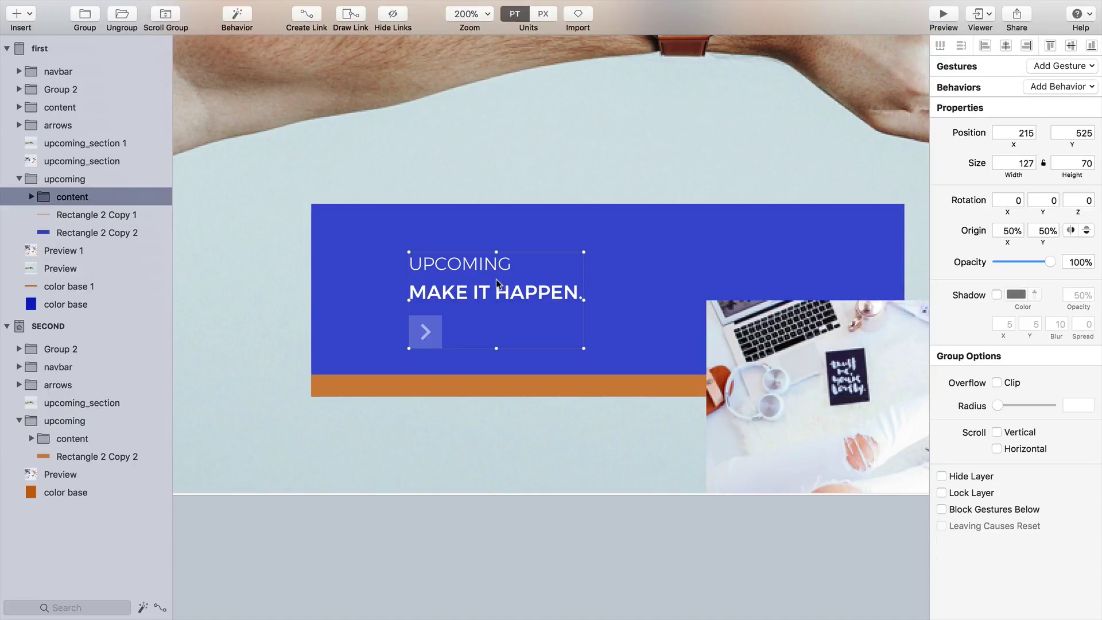
{"action": "key", "text": "super+v"}
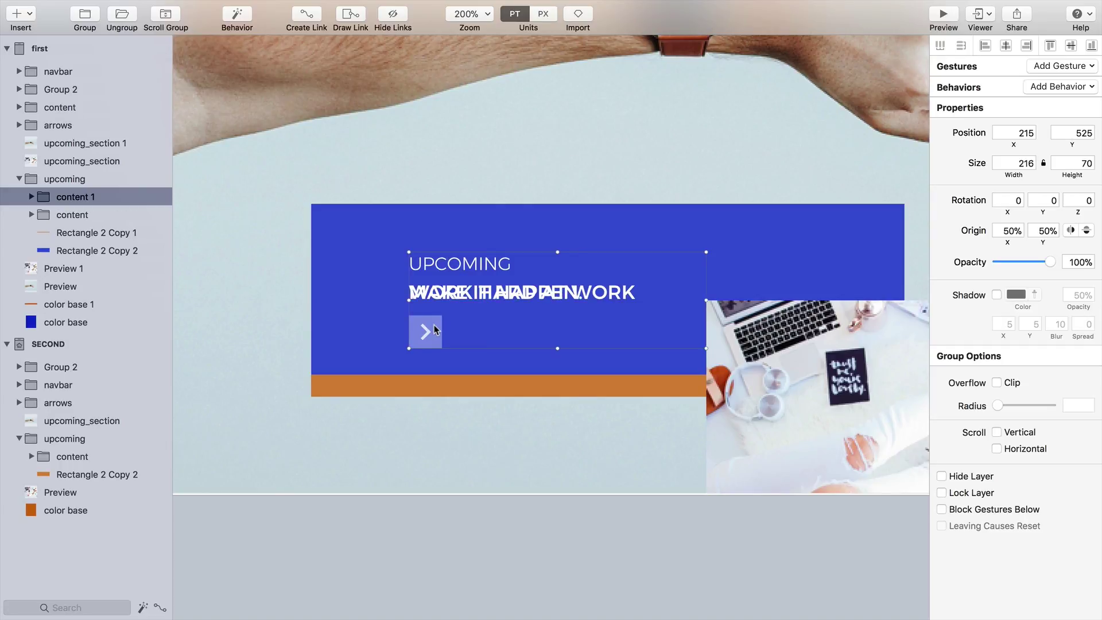
{"action": "scroll", "coordinate": [435, 329], "scroll_direction": "down", "scroll_amount": 5}
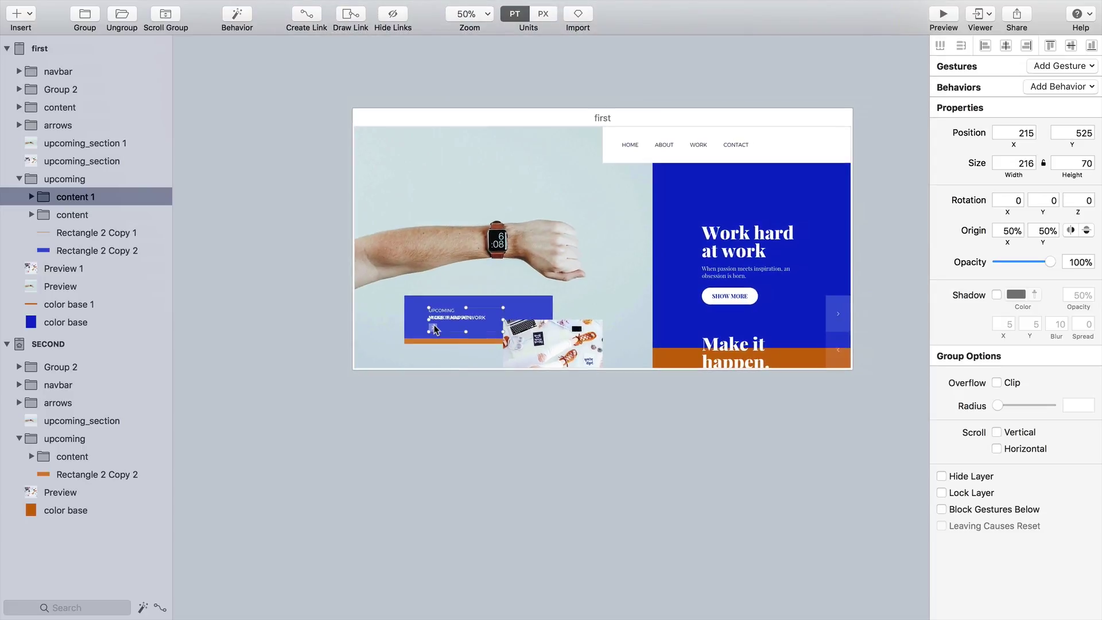
{"action": "key", "text": "BackSpace"}
Copy the text group containing "UPCOMING" and "WORK HARD AT WORK" from the Upcoming card of the SECOND screen
{"action": "scroll", "coordinate": [749, 353], "scroll_direction": "right", "scroll_amount": 10}
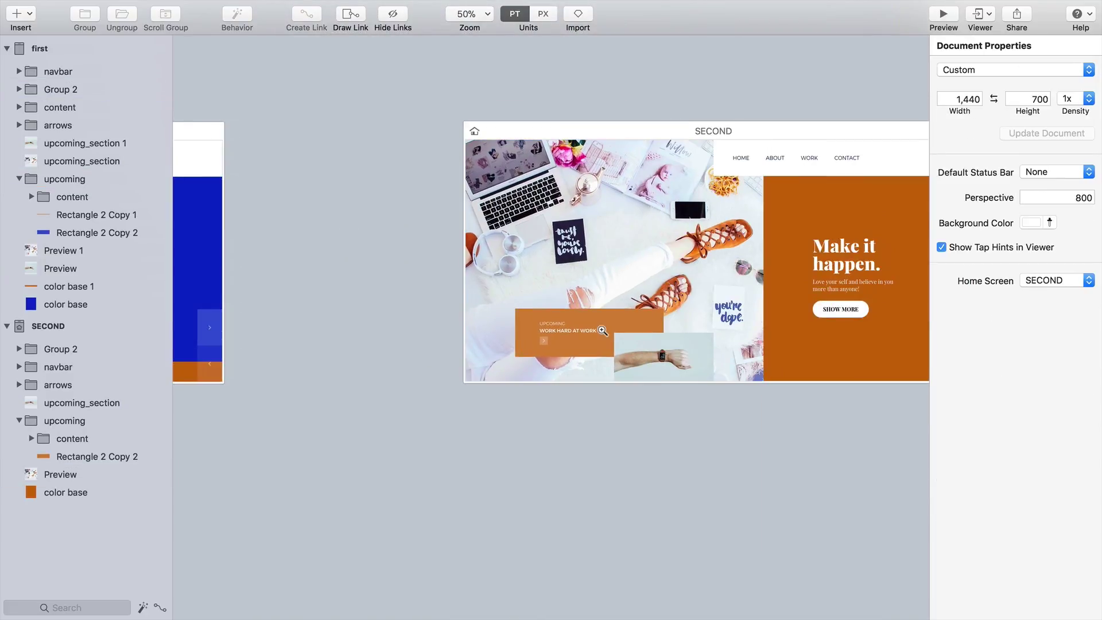
{"action": "scroll", "coordinate": [599, 330], "scroll_direction": "up", "scroll_amount": 5}
{"action": "scroll", "coordinate": [504, 334], "scroll_direction": "up", "scroll_amount": 1}
{"action": "left_click", "coordinate": [479, 336], "text": "super"}
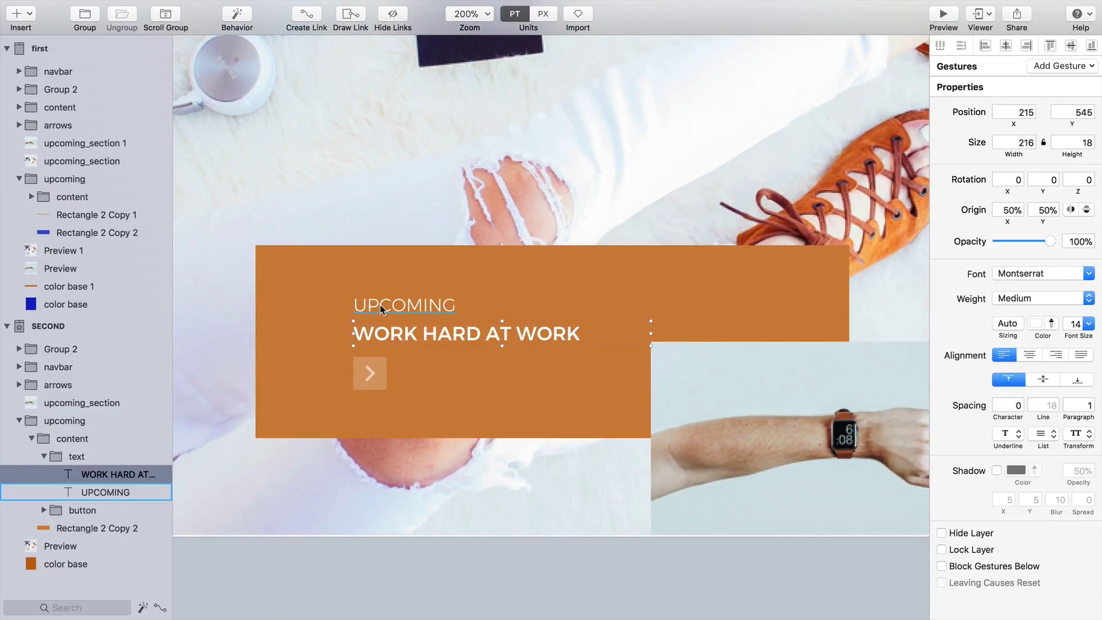
{"action": "left_click", "coordinate": [383, 307], "text": "super"}
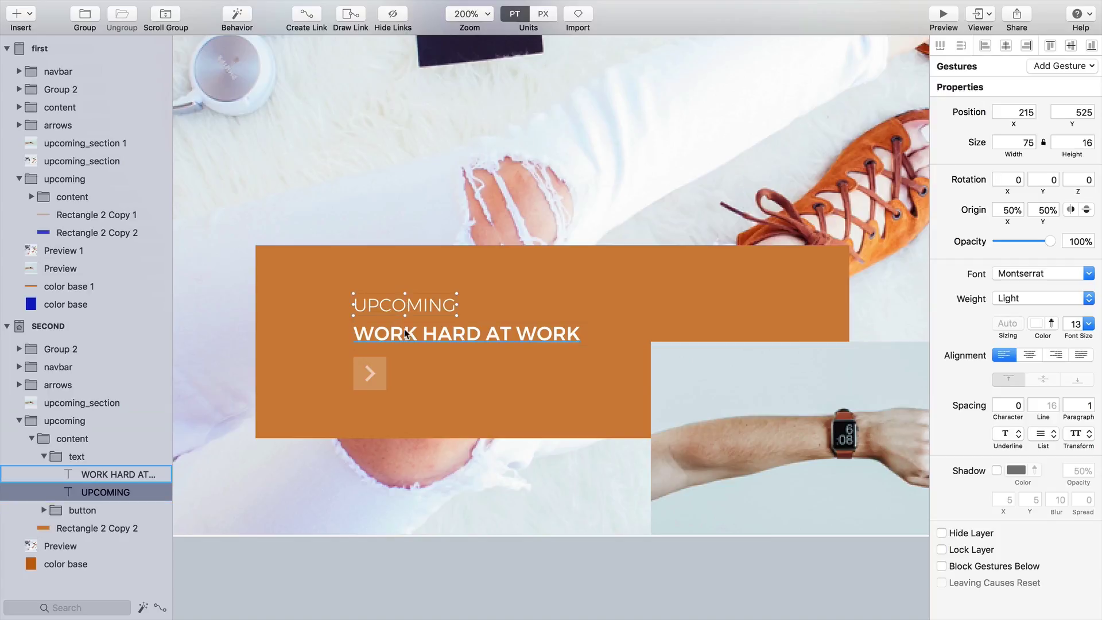
{"action": "left_click", "coordinate": [411, 331], "text": "shift+super"}
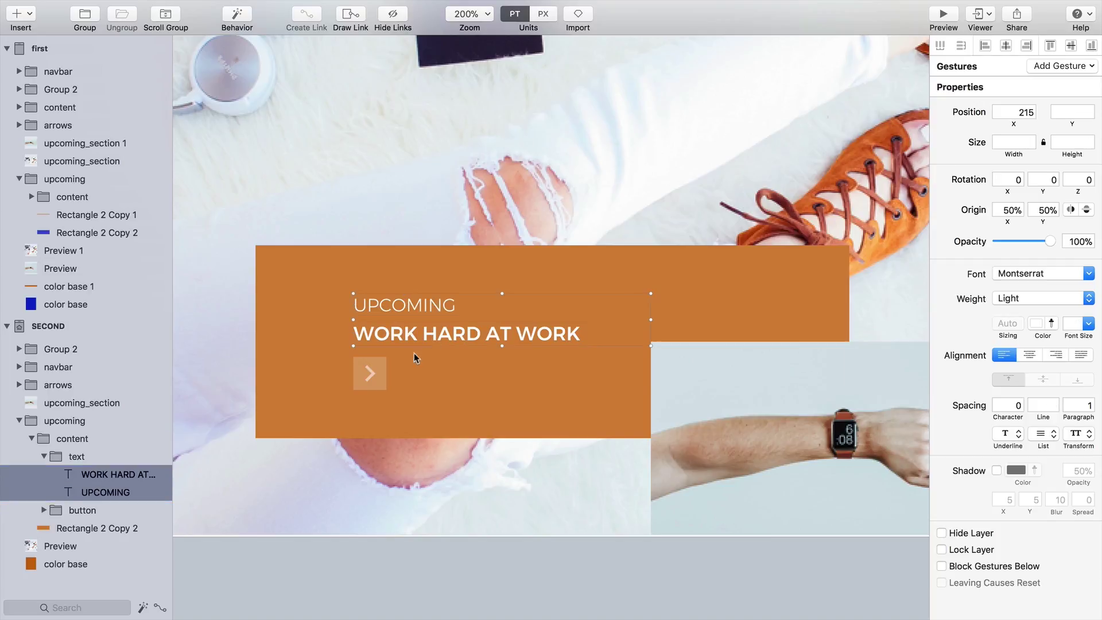
{"action": "left_click", "coordinate": [44, 457]}
{"action": "left_click", "coordinate": [73, 458]}
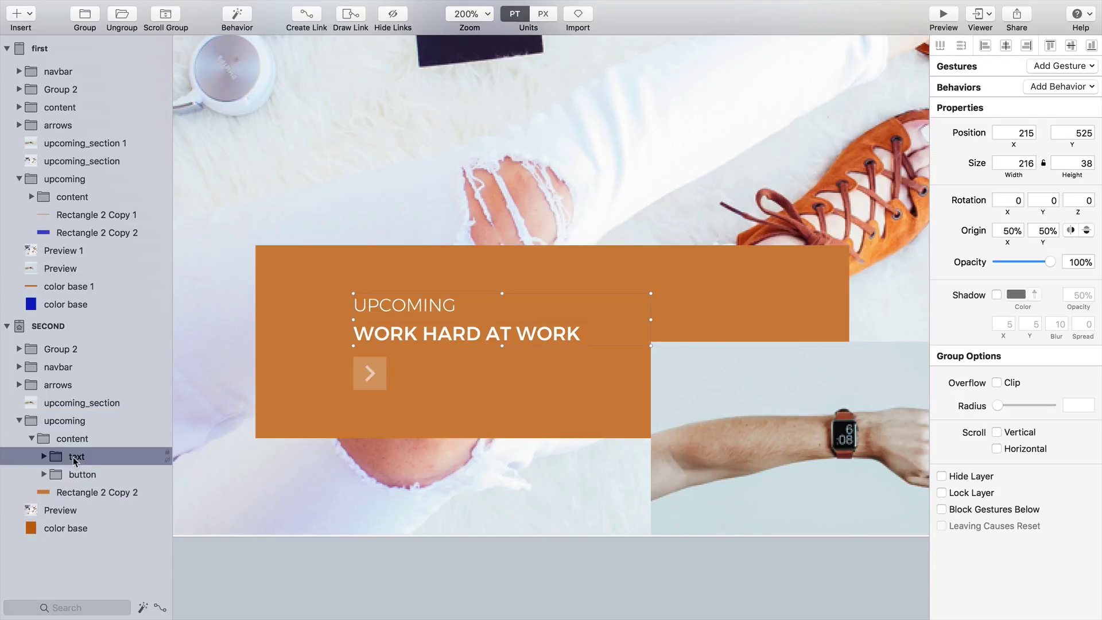
{"action": "left_click", "coordinate": [608, 451]}
{"action": "left_click", "coordinate": [524, 394], "text": "alt"}
{"action": "left_click", "coordinate": [525, 395], "text": "alt"}
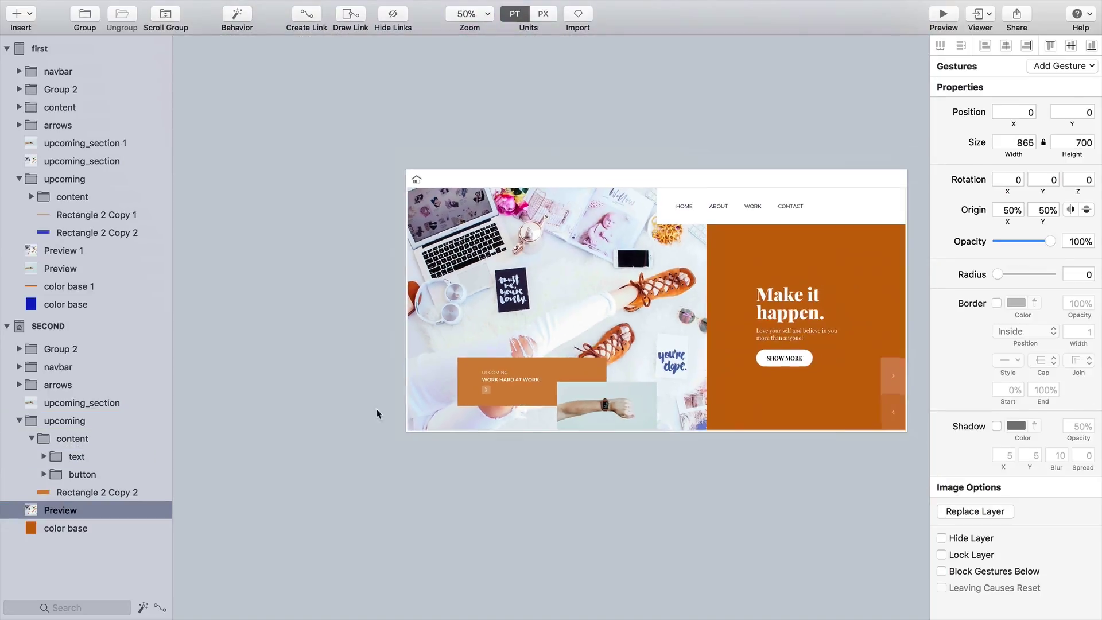
Paste the copied text group into the content group of the first screen's Upcoming card, beside the existing text group
{"action": "scroll", "coordinate": [467, 418], "scroll_direction": "left", "scroll_amount": 10}
{"action": "left_click", "coordinate": [487, 408]}
{"action": "left_click", "coordinate": [487, 409]}
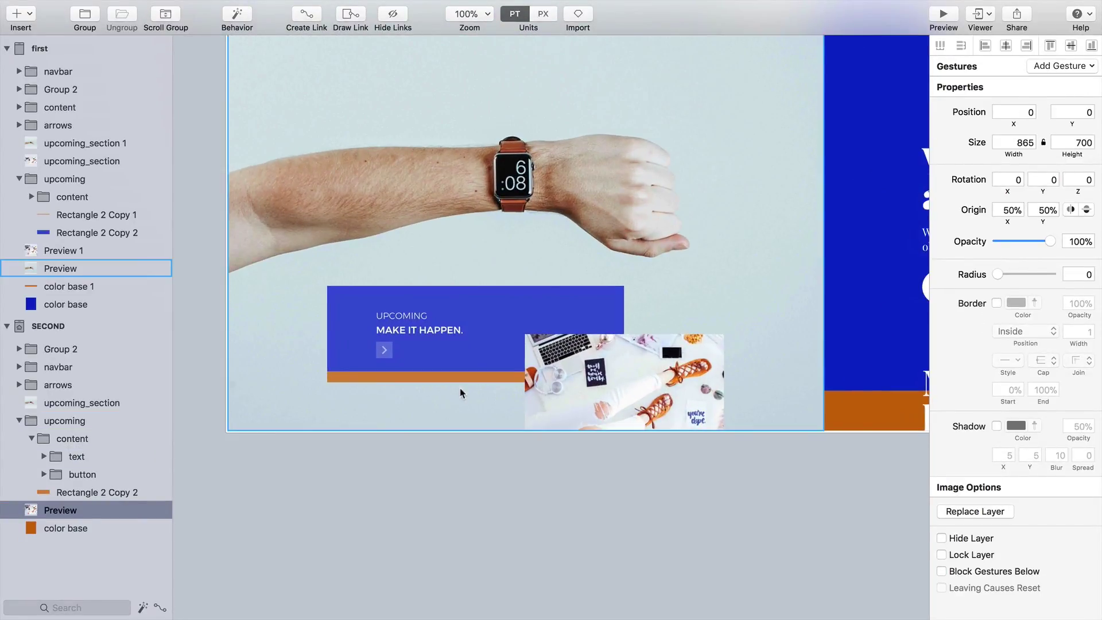
{"action": "key", "text": "z"}
{"action": "left_click", "coordinate": [453, 319]}
{"action": "scroll", "coordinate": [430, 345], "scroll_direction": "left", "scroll_amount": 2}
{"action": "left_click", "coordinate": [447, 320]}
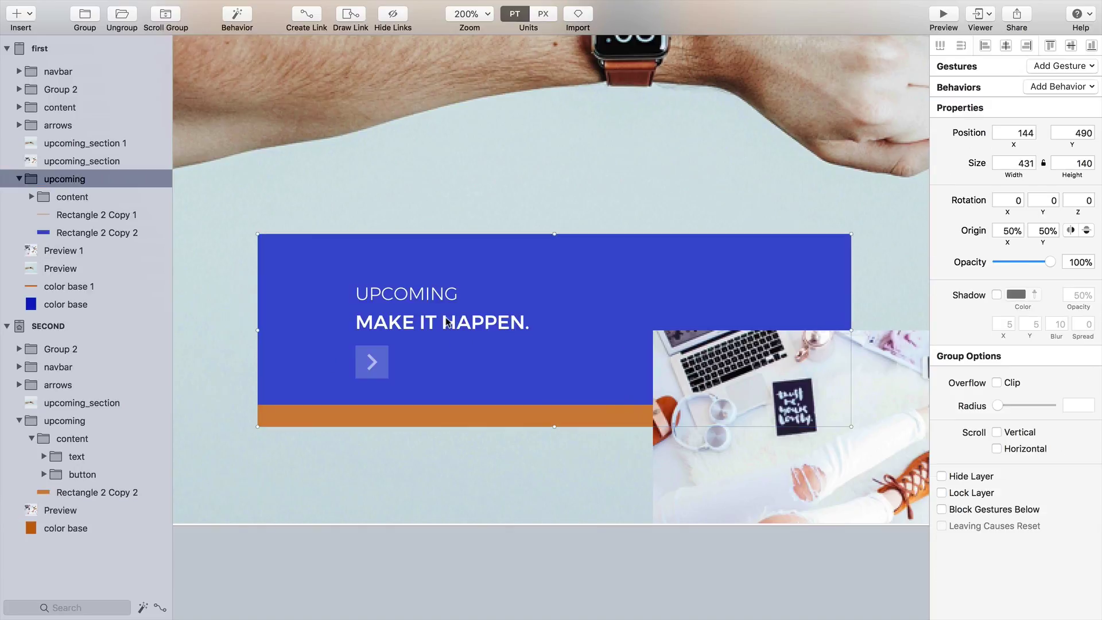
{"action": "double_click", "coordinate": [432, 325]}
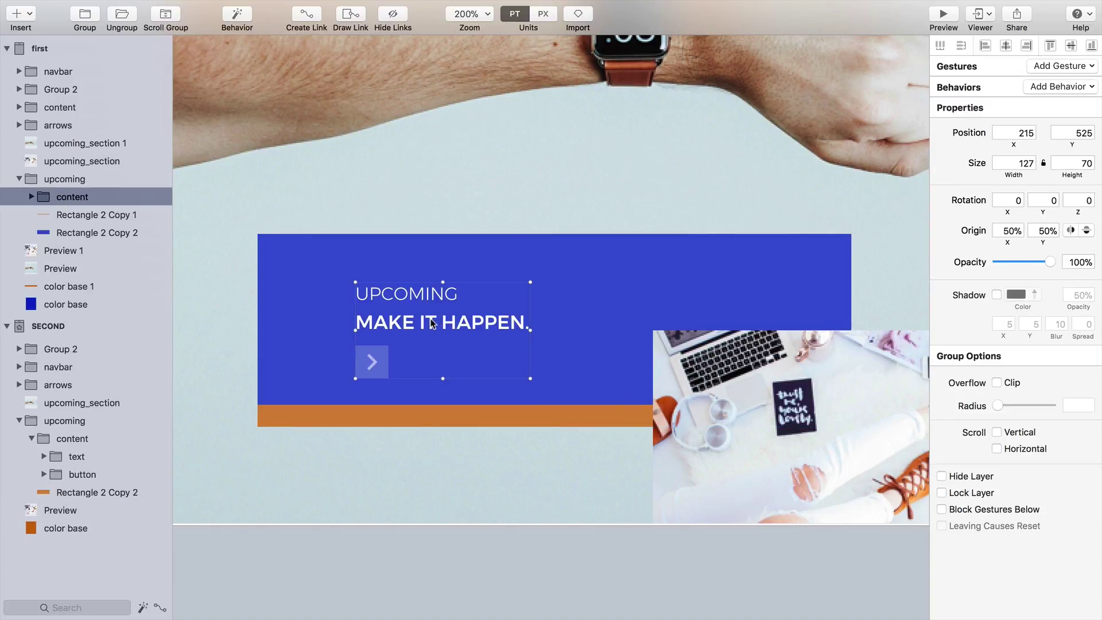
{"action": "double_click", "coordinate": [433, 325]}
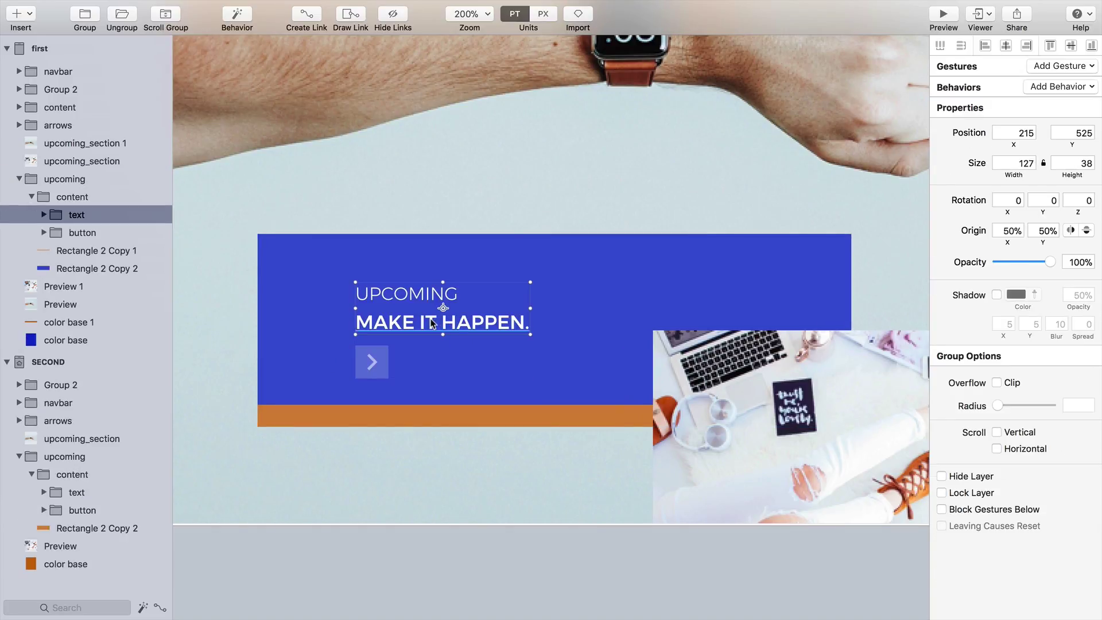
{"action": "key", "text": "super+v"}
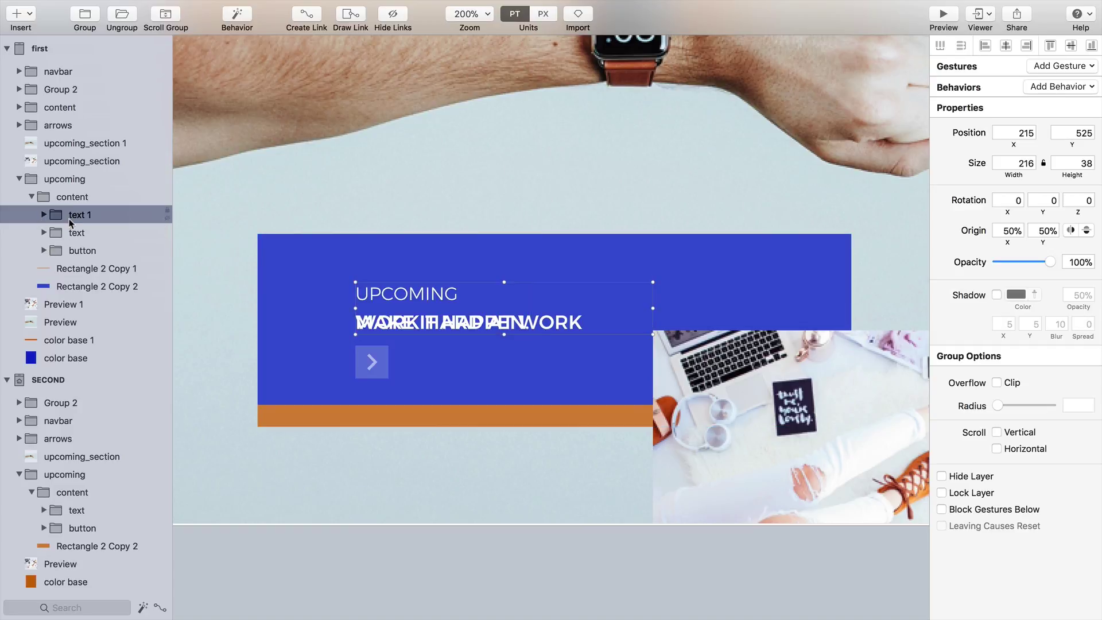
Move the pasted "WORK HARD AT WORK" text group straight down below the card's arrow button to Y 617
{"action": "key", "text": "shift+Down"}
{"action": "key", "text": "shift+Down"}
{"action": "key", "text": "shift+Down"}
{"action": "key", "text": "shift+Down"}
{"action": "key", "text": "shift+Down"}
{"action": "key", "text": "shift+Down"}
{"action": "key", "text": "shift+Down"}
{"action": "key", "text": "shift+Down"}
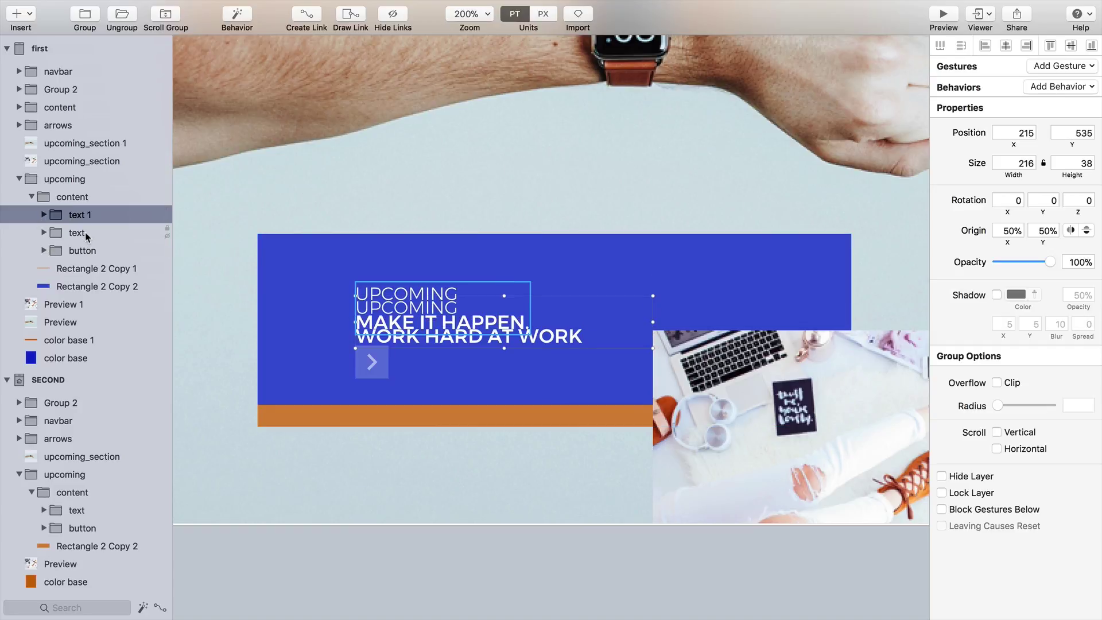
{"action": "key", "text": "Down"}
{"action": "key", "text": "Down"}
{"action": "key", "text": "Down"}
{"action": "key", "text": "Down"}
{"action": "key", "text": "Down"}
{"action": "key", "text": "Down"}
{"action": "key", "text": "Down"}
{"action": "key", "text": "Down"}
{"action": "key", "text": "Down"}
{"action": "key", "text": "Down"}
{"action": "key", "text": "Down"}
{"action": "key", "text": "Down"}
{"action": "key", "text": "Down"}
{"action": "key", "text": "Down"}
{"action": "key", "text": "Down"}
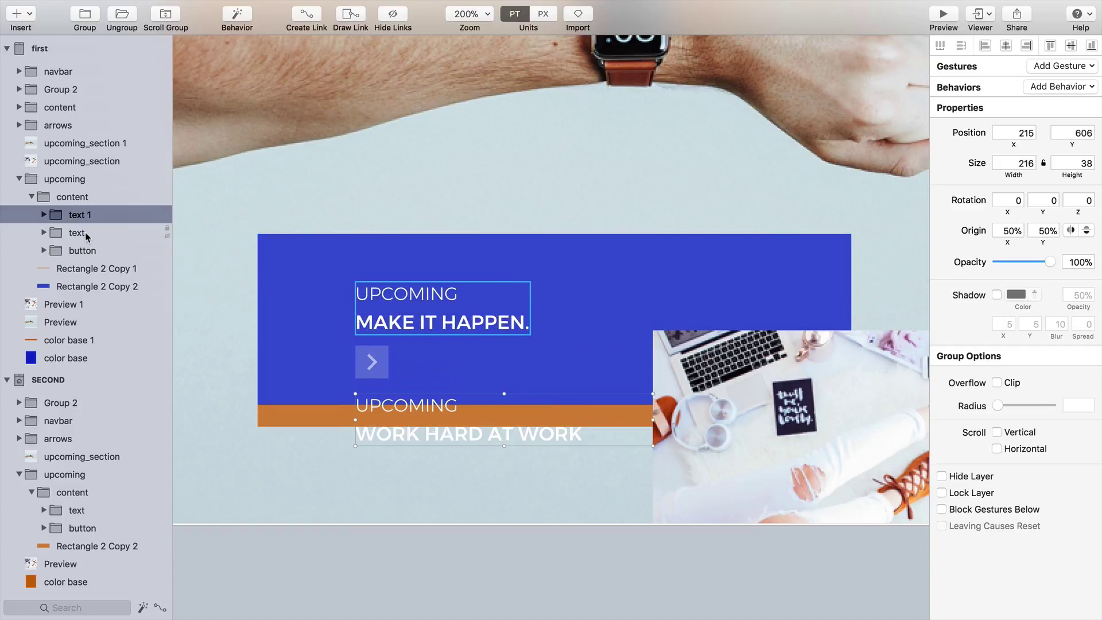
{"action": "key", "text": "Up"}
{"action": "key", "text": "Up"}
{"action": "key", "text": "Up"}
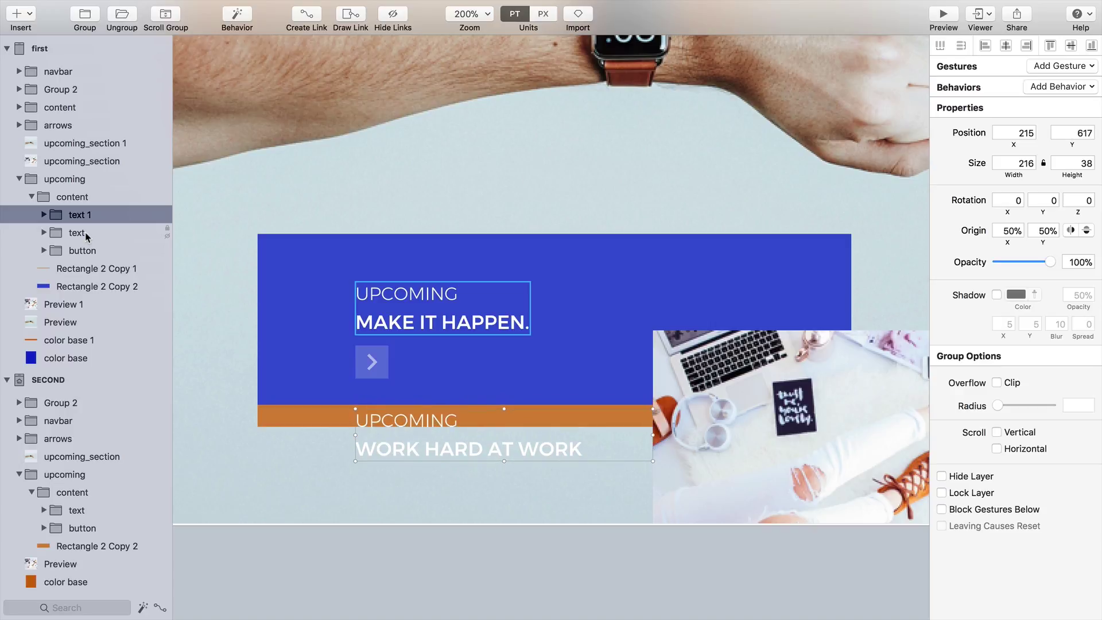
Set the opacity of the "Make it happen." group in the first screen to 0%
{"action": "key", "text": "z"}
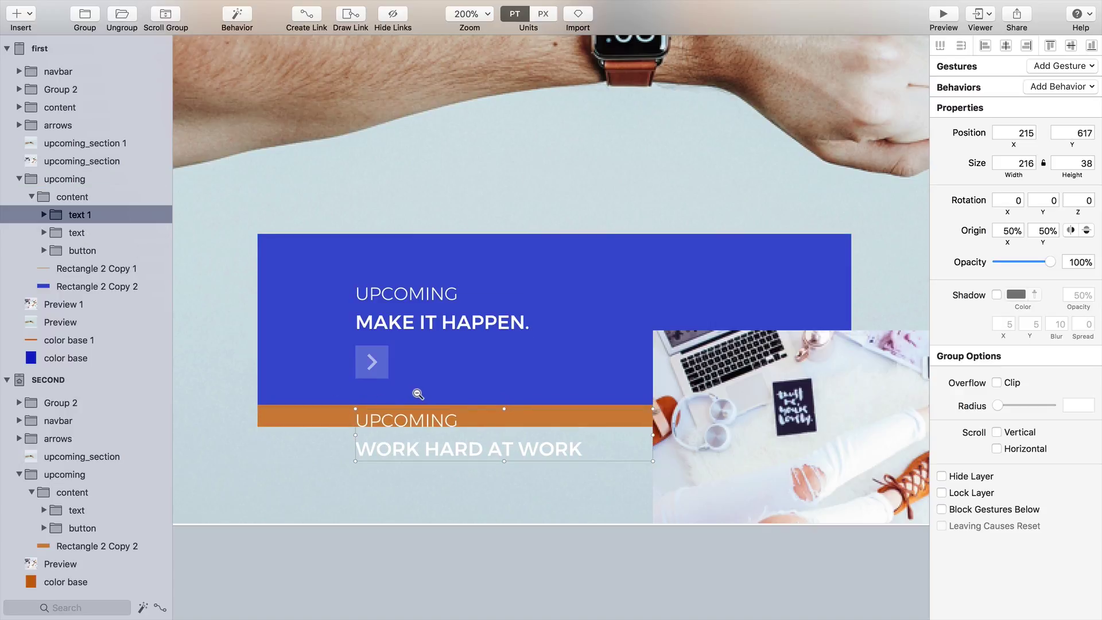
{"action": "left_click", "coordinate": [419, 394], "text": "alt"}
{"action": "left_click", "coordinate": [418, 393], "text": "alt"}
{"action": "key", "text": "super+minus"}
{"action": "left_click_drag", "start_coordinate": [754, 471], "coordinate": [399, 460]}
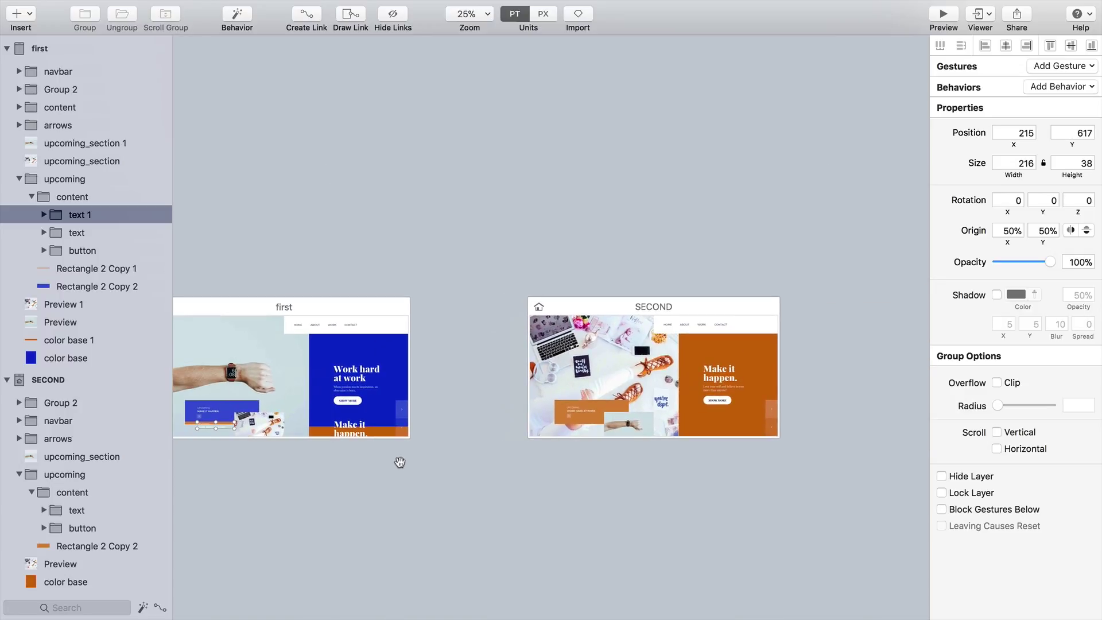
{"action": "scroll", "coordinate": [738, 443], "scroll_direction": "up", "scroll_amount": 3}
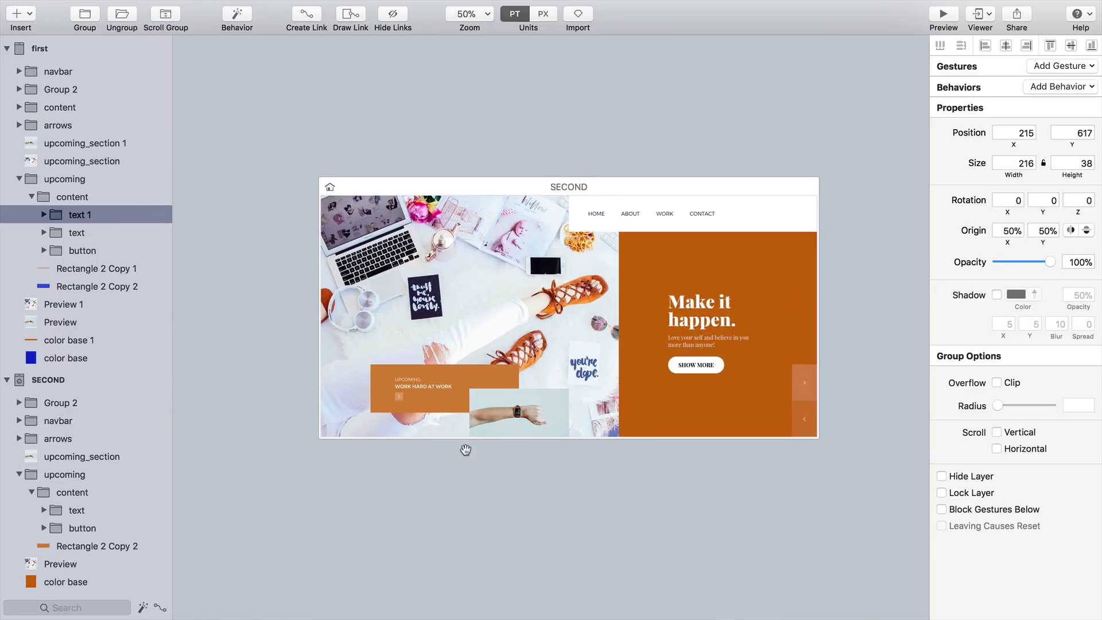
{"action": "left_click_drag", "start_coordinate": [460, 451], "coordinate": [568, 442]}
{"action": "key", "text": "z"}
{"action": "left_click", "coordinate": [568, 442], "text": "alt"}
{"action": "mouse_move", "coordinate": [404, 462]}
{"action": "left_mouse_down"}
{"action": "mouse_move", "coordinate": [680, 431]}
{"action": "mouse_move", "coordinate": [399, 450]}
{"action": "left_mouse_up"}
{"action": "scroll", "coordinate": [681, 435], "scroll_direction": "up", "scroll_amount": 6}
{"action": "left_click", "coordinate": [598, 488]}
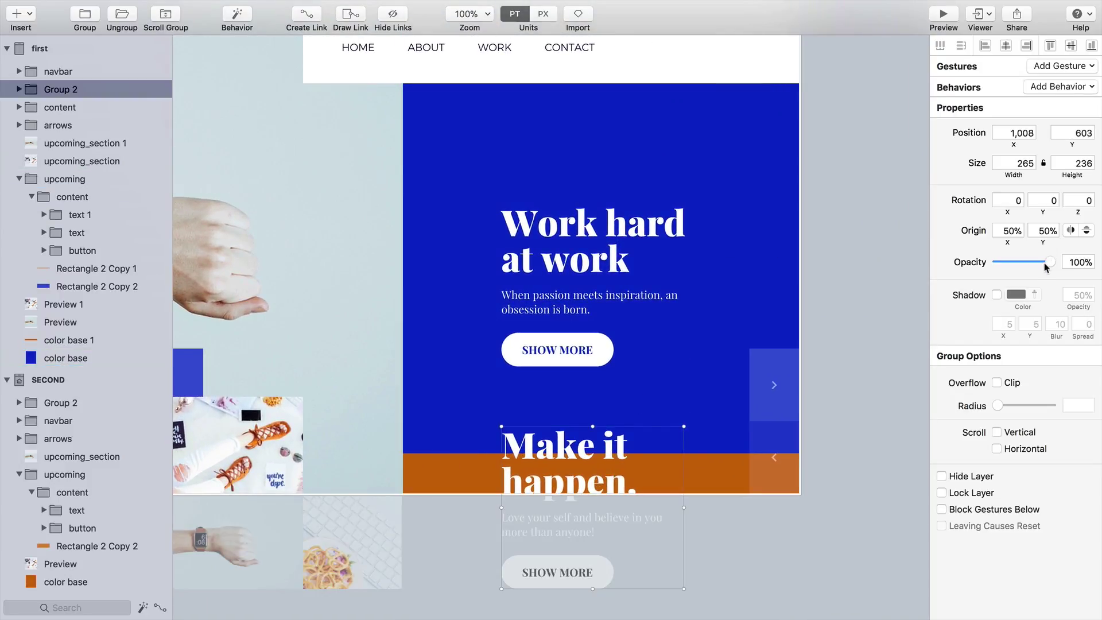
{"action": "left_click_drag", "start_coordinate": [1048, 263], "coordinate": [999, 263]}
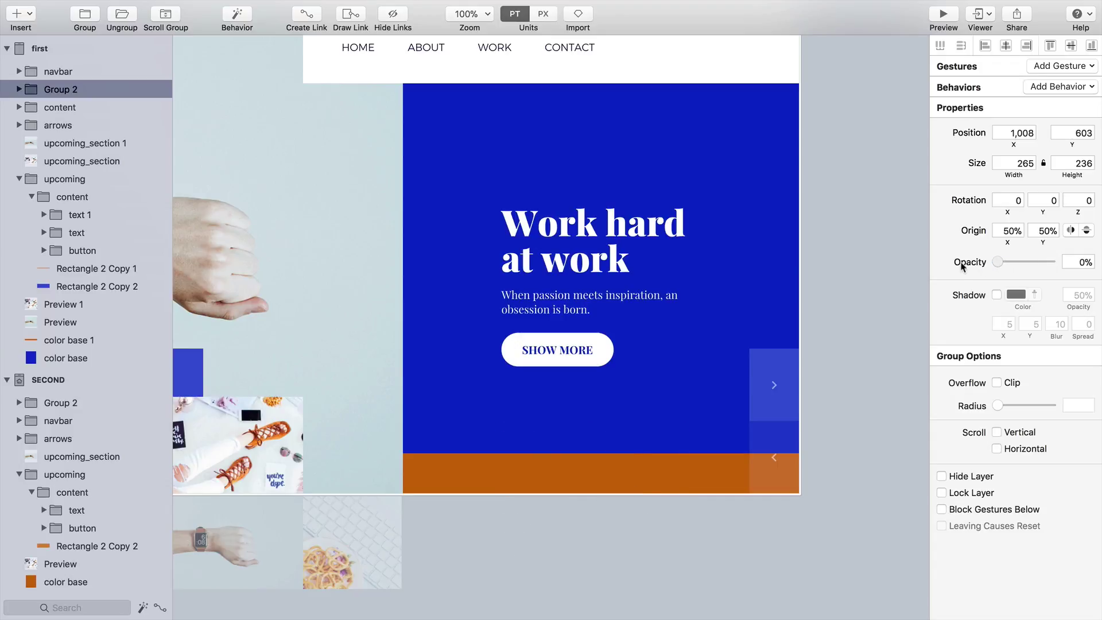
Set the opacity of the orange color base strip in the first screen to 0%
{"action": "scroll", "coordinate": [803, 275], "scroll_direction": "left", "scroll_amount": 3}
{"action": "scroll", "coordinate": [804, 275], "scroll_direction": "down", "scroll_amount": 2}
{"action": "scroll", "coordinate": [689, 273], "scroll_direction": "left", "scroll_amount": 2}
{"action": "left_click", "coordinate": [640, 372]}
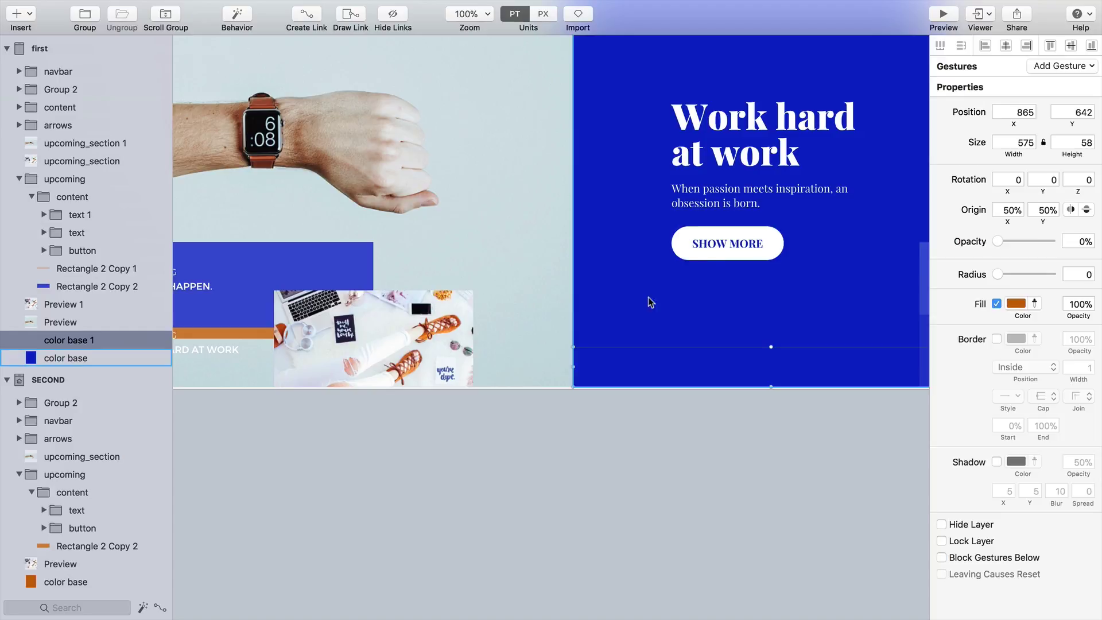
Set the watch thumbnail and the large laptop-and-shoes photo parked below the first screen to 0% opacity
{"action": "scroll", "coordinate": [734, 372], "scroll_direction": "left", "scroll_amount": 7}
{"action": "left_click", "coordinate": [735, 372]}
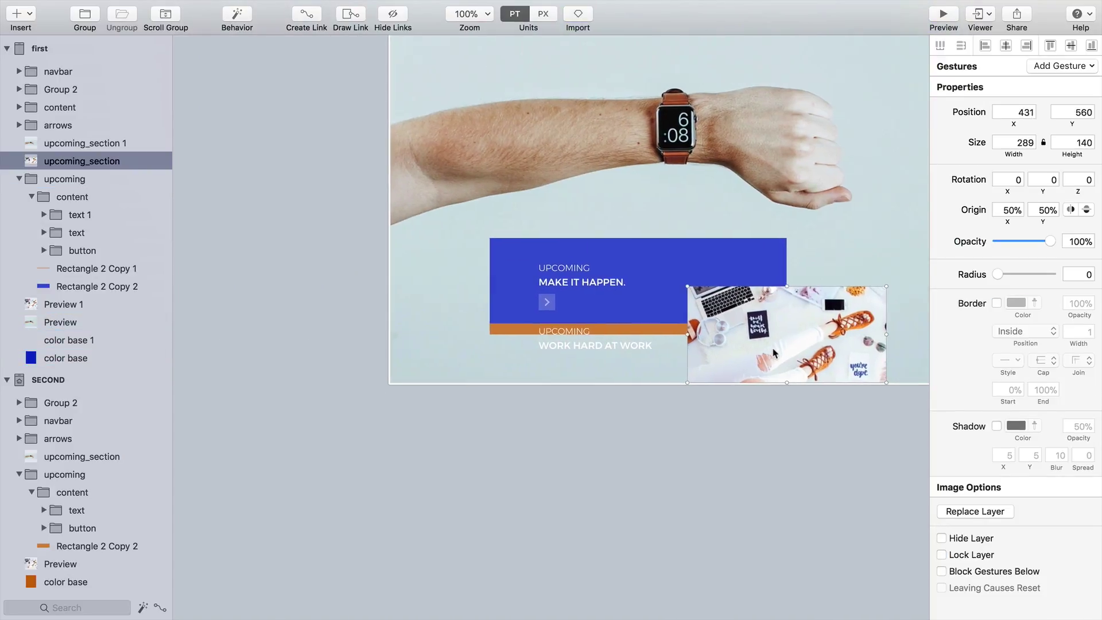
{"action": "scroll", "coordinate": [627, 246], "scroll_direction": "down", "scroll_amount": 2}
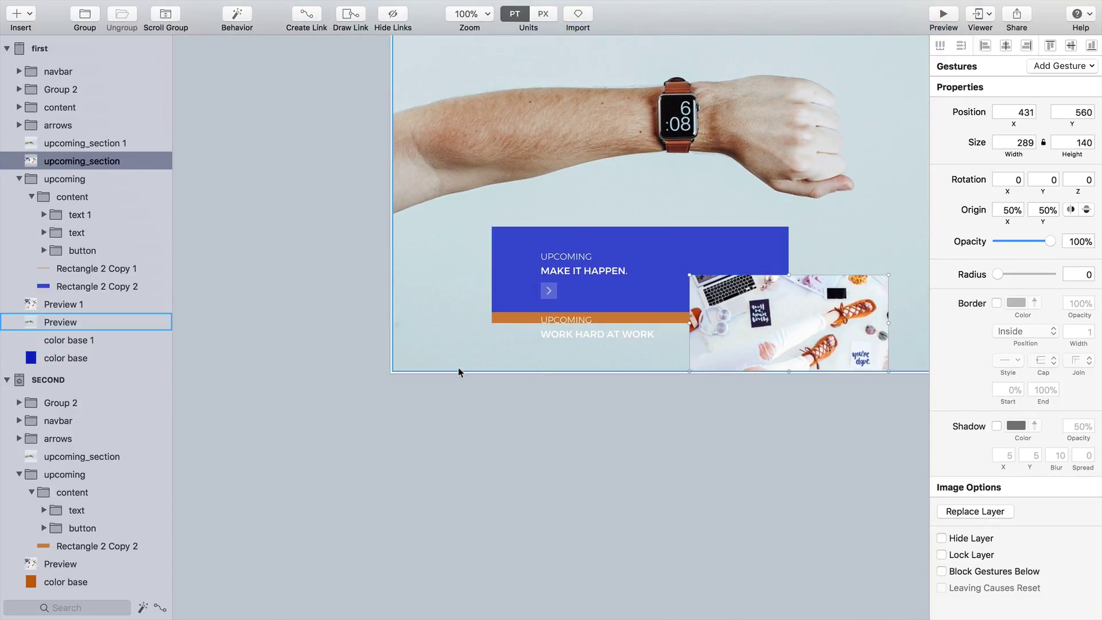
{"action": "left_click", "coordinate": [468, 345]}
{"action": "scroll", "coordinate": [640, 275], "scroll_direction": "right", "scroll_amount": 4}
{"action": "left_click", "coordinate": [639, 344]}
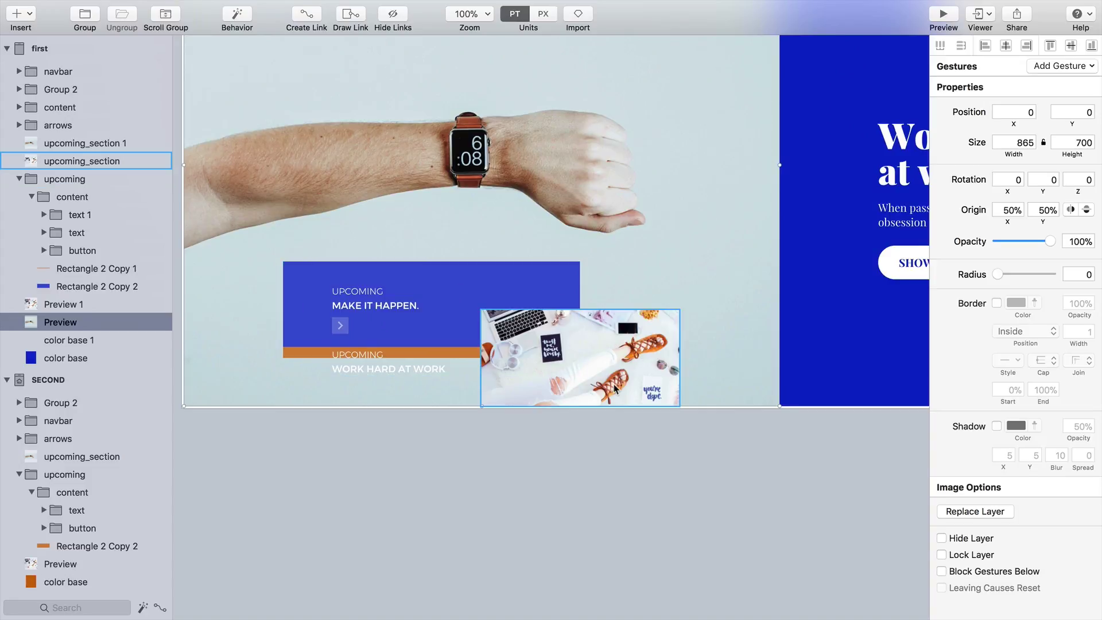
{"action": "left_click", "coordinate": [614, 394], "text": "alt"}
{"action": "left_click", "coordinate": [615, 424]}
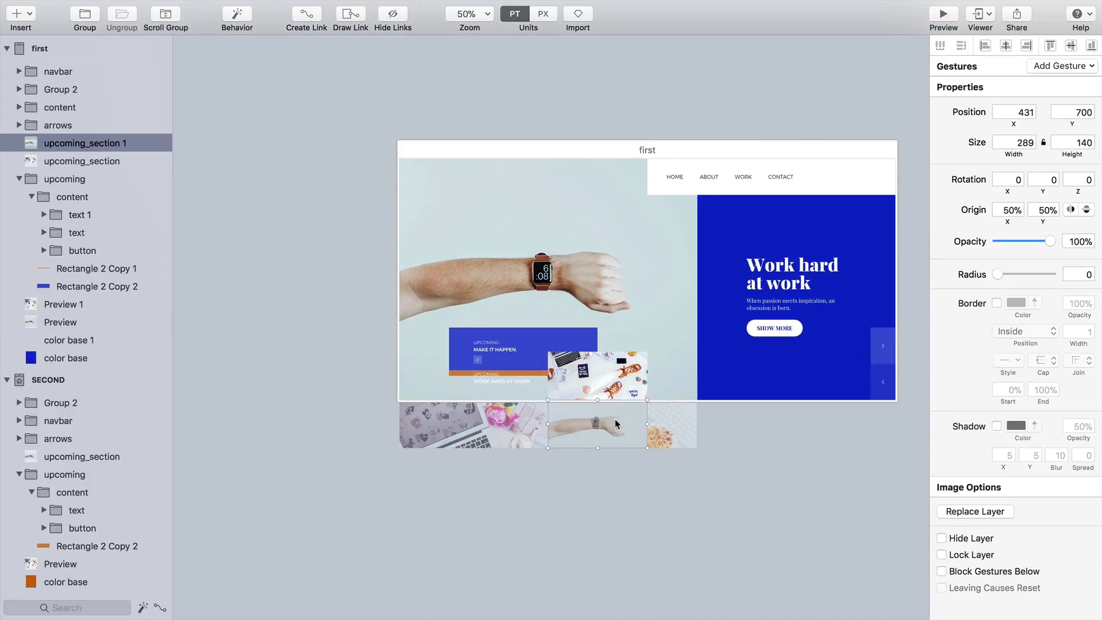
{"action": "left_click_drag", "start_coordinate": [1050, 241], "coordinate": [997, 241]}
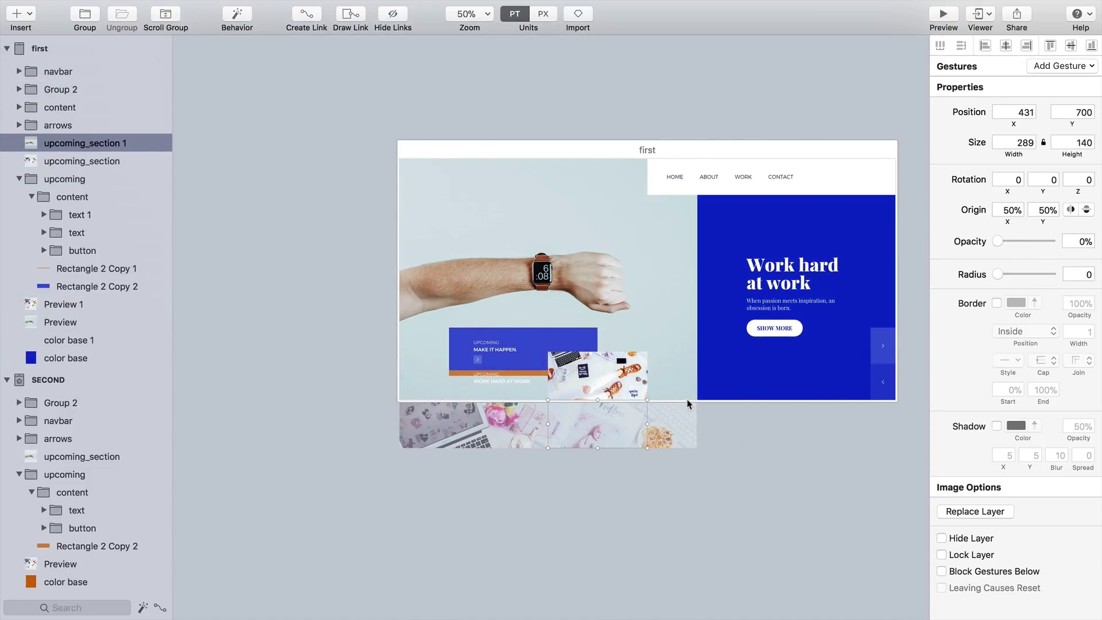
{"action": "left_click", "coordinate": [470, 428]}
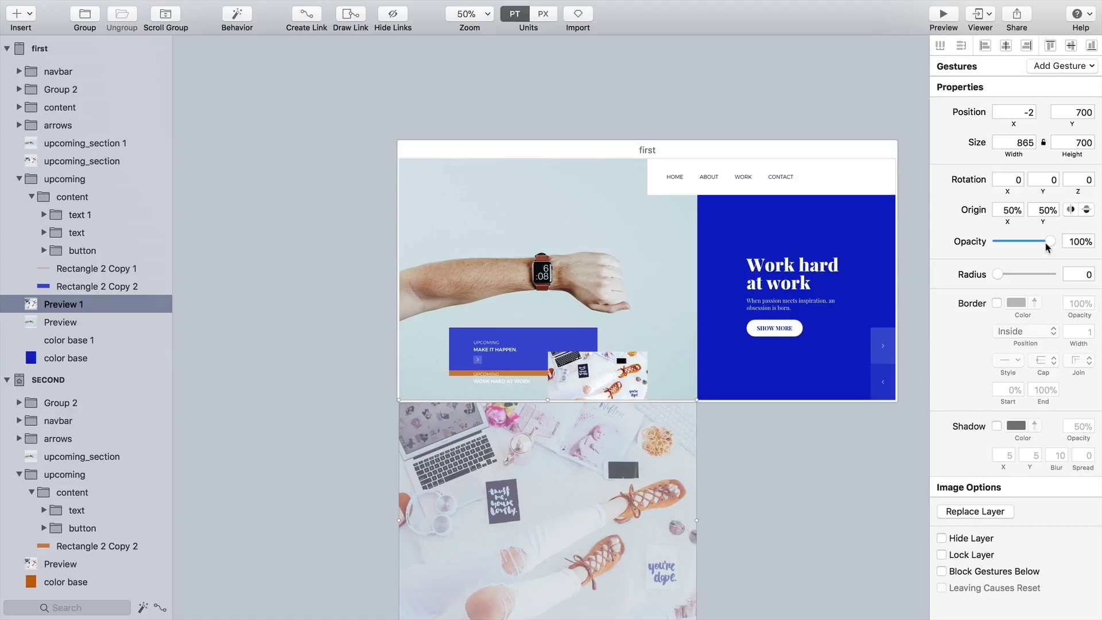
{"action": "left_click_drag", "start_coordinate": [1048, 246], "coordinate": [941, 258]}
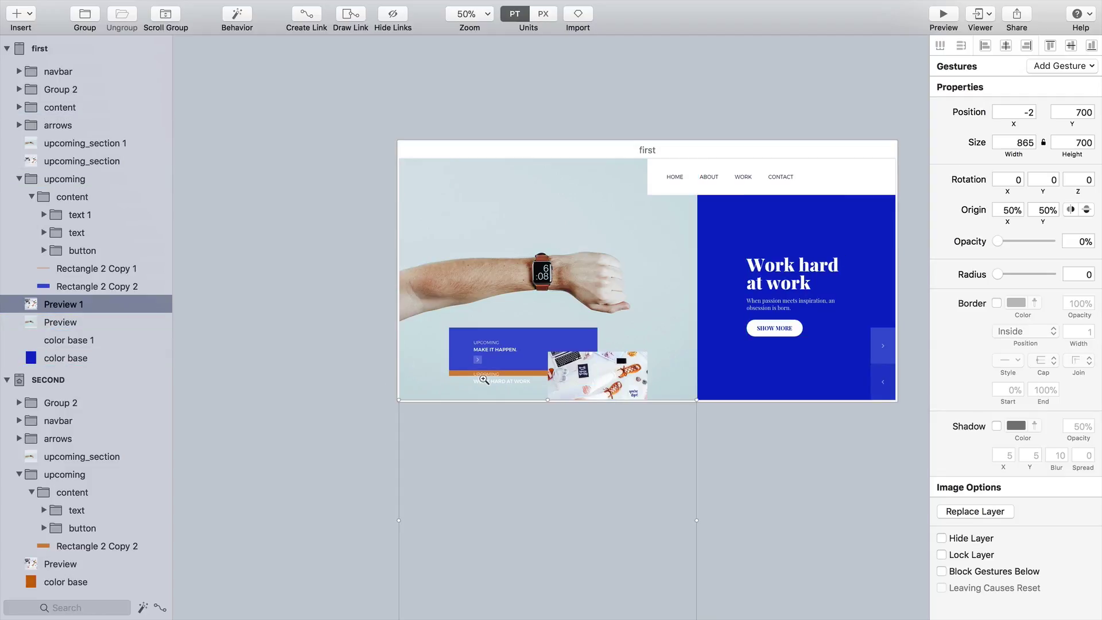
Set the opacity of the lower "WORK HARD AT WORK" text group in the first screen's Upcoming card to 0%
{"action": "double_click", "coordinate": [484, 379]}
{"action": "left_click", "coordinate": [497, 378]}
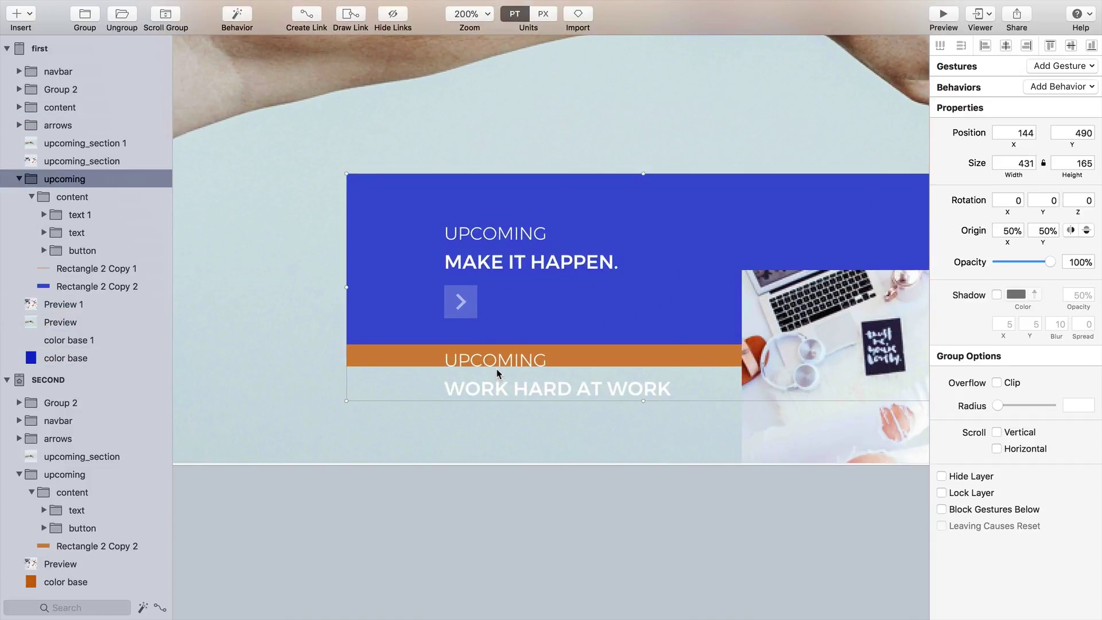
{"action": "double_click", "coordinate": [497, 373]}
{"action": "double_click", "coordinate": [514, 369]}
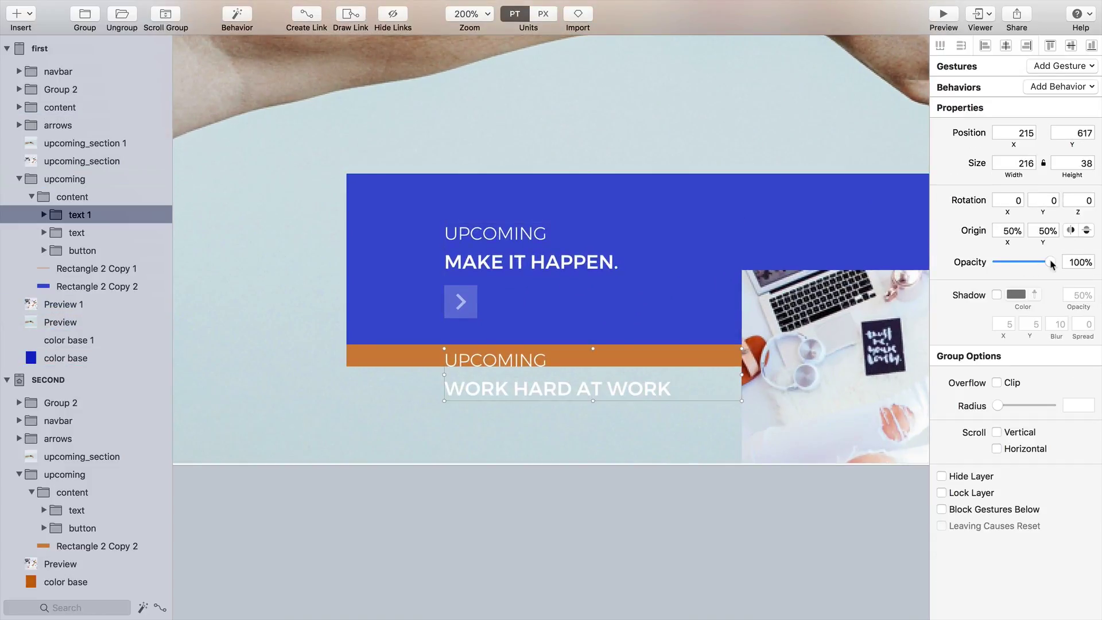
{"action": "left_click_drag", "start_coordinate": [1051, 261], "coordinate": [997, 262]}
Set the opacity of the orange Rectangle 2 Copy 1 in the first screen's Upcoming card to 0%
{"action": "left_click", "coordinate": [409, 363]}
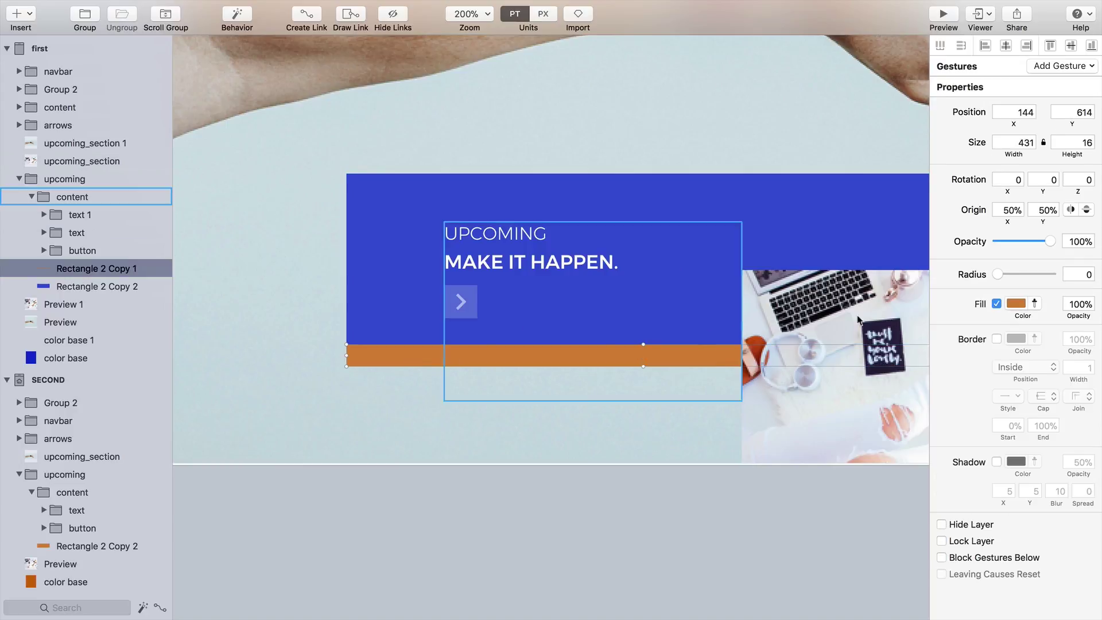
{"action": "left_click_drag", "start_coordinate": [1050, 241], "coordinate": [994, 242]}
{"action": "key", "text": "z"}
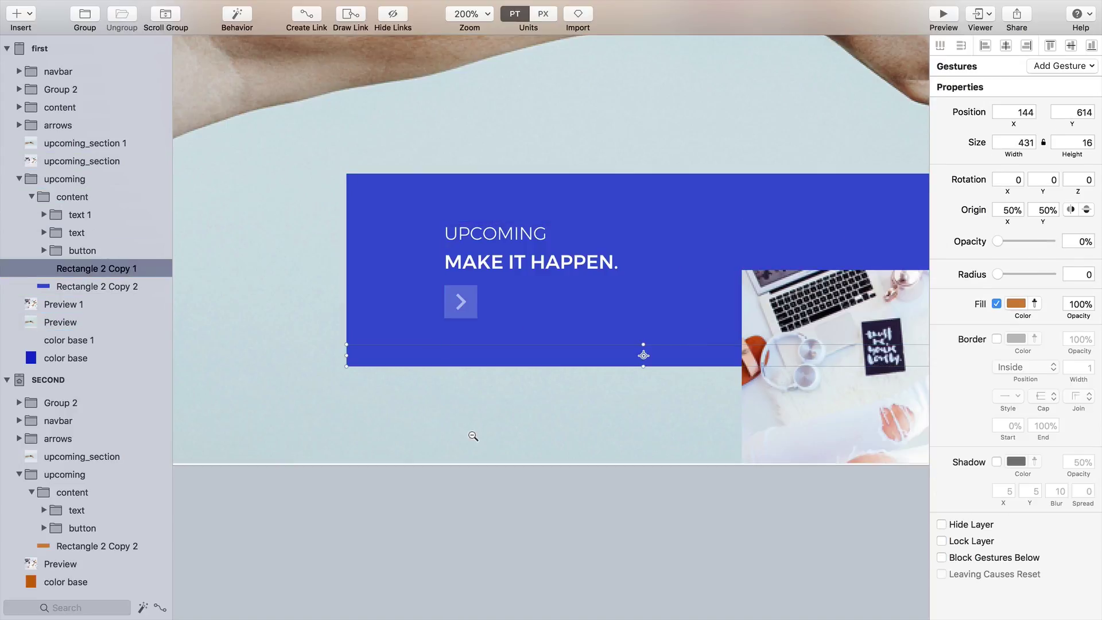
{"action": "left_click", "coordinate": [471, 436], "text": "alt"}
{"action": "key", "text": "space"}
{"action": "left_click_drag", "start_coordinate": [557, 425], "coordinate": [547, 422]}
{"action": "key", "text": "super+minus"}
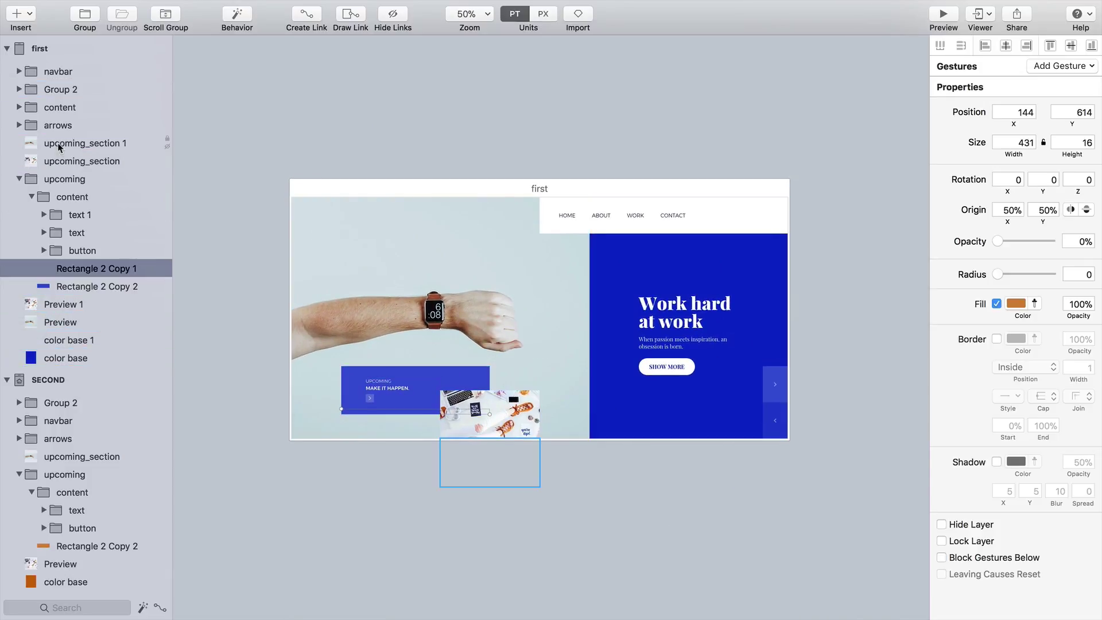
Move the arrows group into the navbar group in the first screen's layer list and collapse the upcoming and navbar groups
{"action": "left_click", "coordinate": [24, 182]}
{"action": "left_click", "coordinate": [19, 125]}
{"action": "left_click", "coordinate": [19, 125]}
{"action": "left_click", "coordinate": [19, 180]}
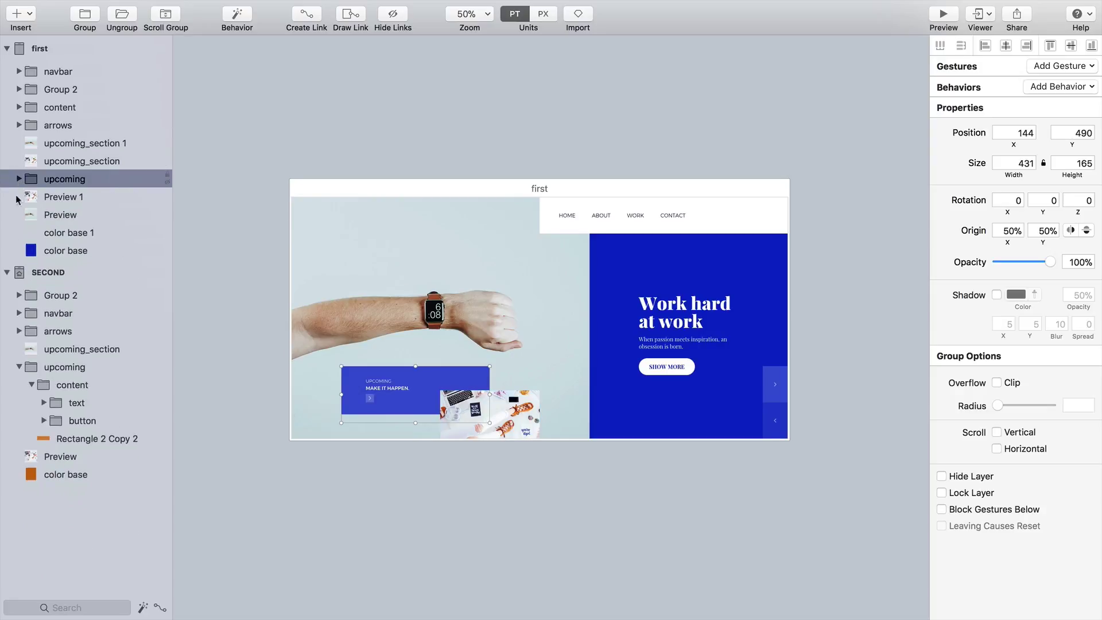
{"action": "left_click", "coordinate": [663, 222]}
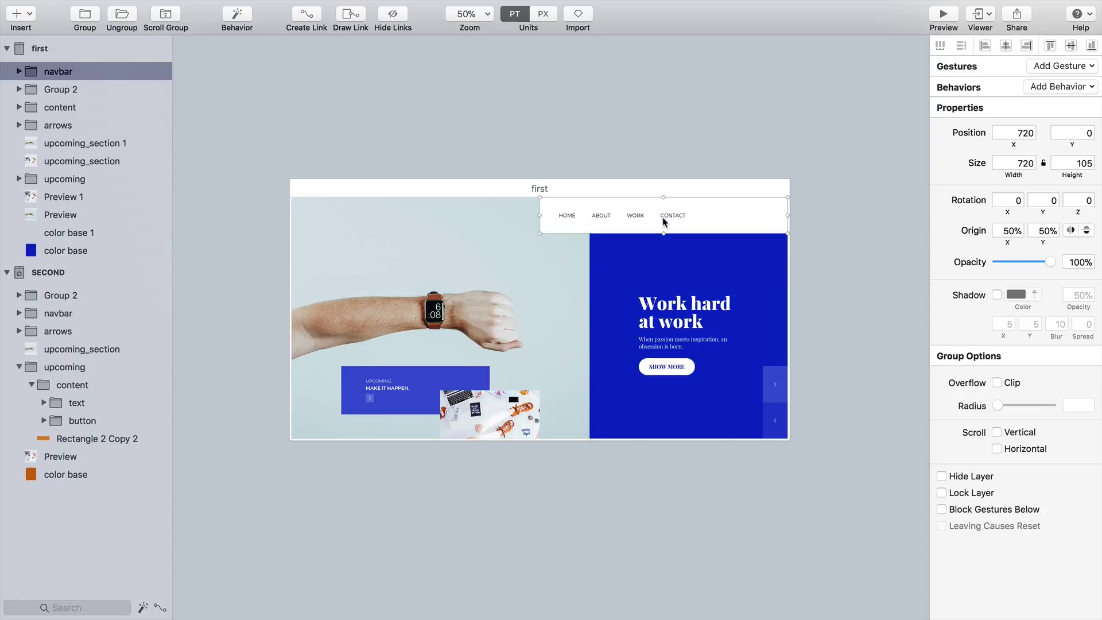
{"action": "left_click", "coordinate": [782, 407]}
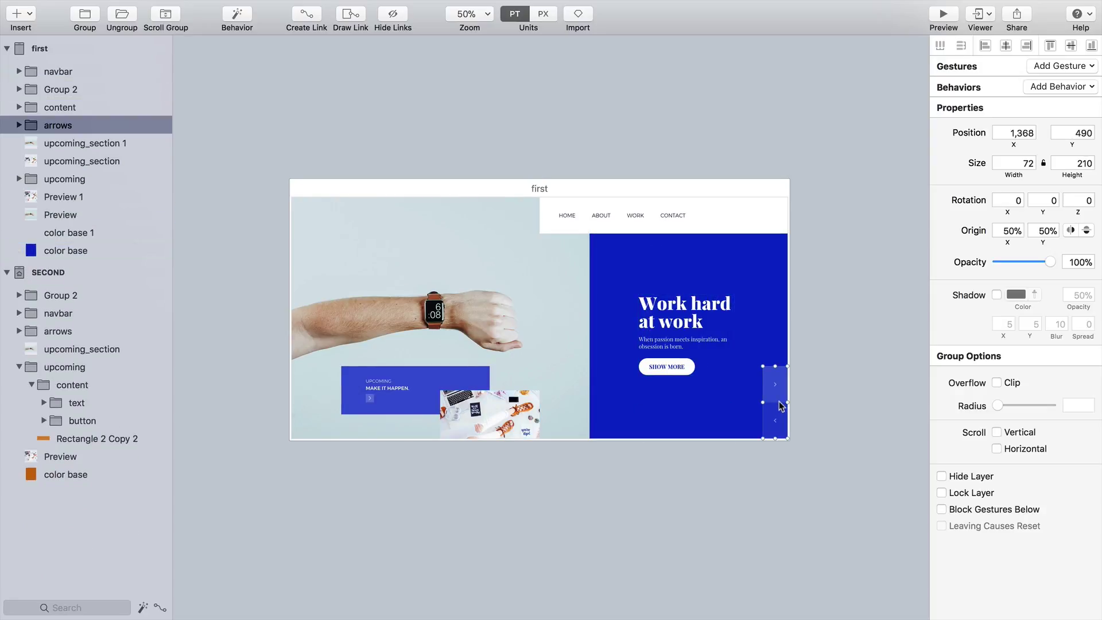
{"action": "left_click_drag", "start_coordinate": [95, 127], "coordinate": [55, 83]}
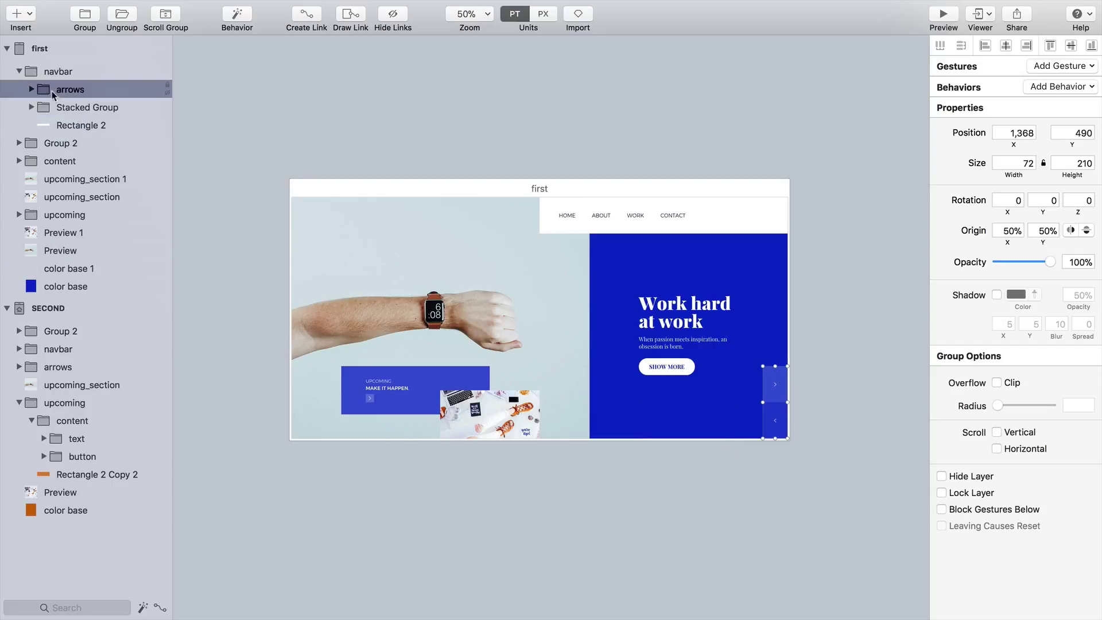
{"action": "left_click", "coordinate": [19, 71]}
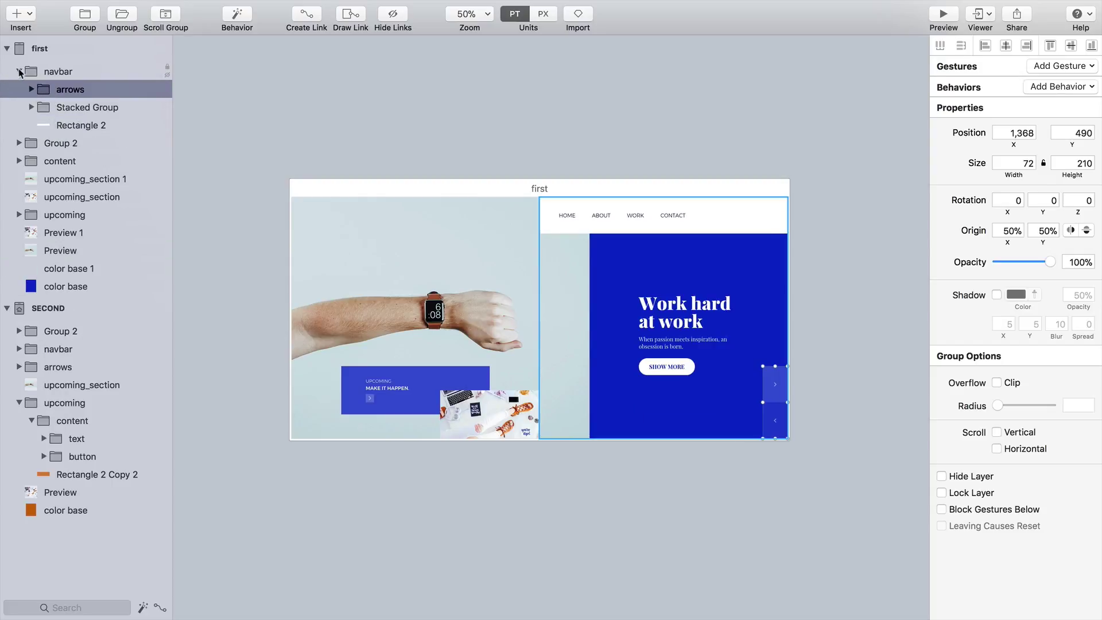
Create a behavior from the first screen's layers from Group 2 through color base and add a new state to it
{"action": "left_click", "coordinate": [49, 93]}
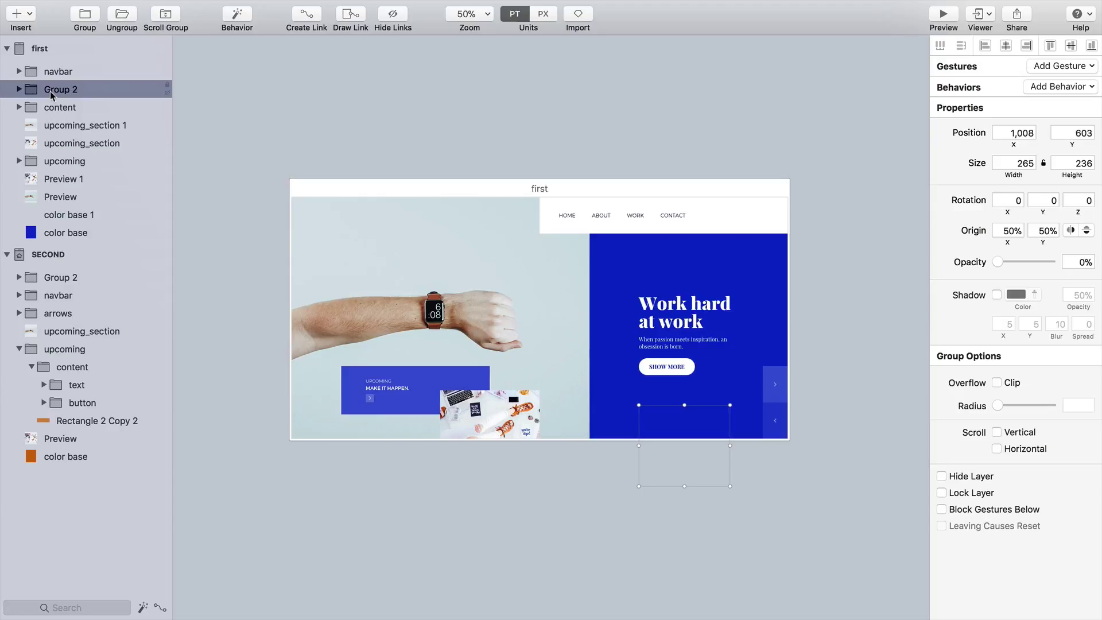
{"action": "left_click", "coordinate": [64, 232], "text": "shift"}
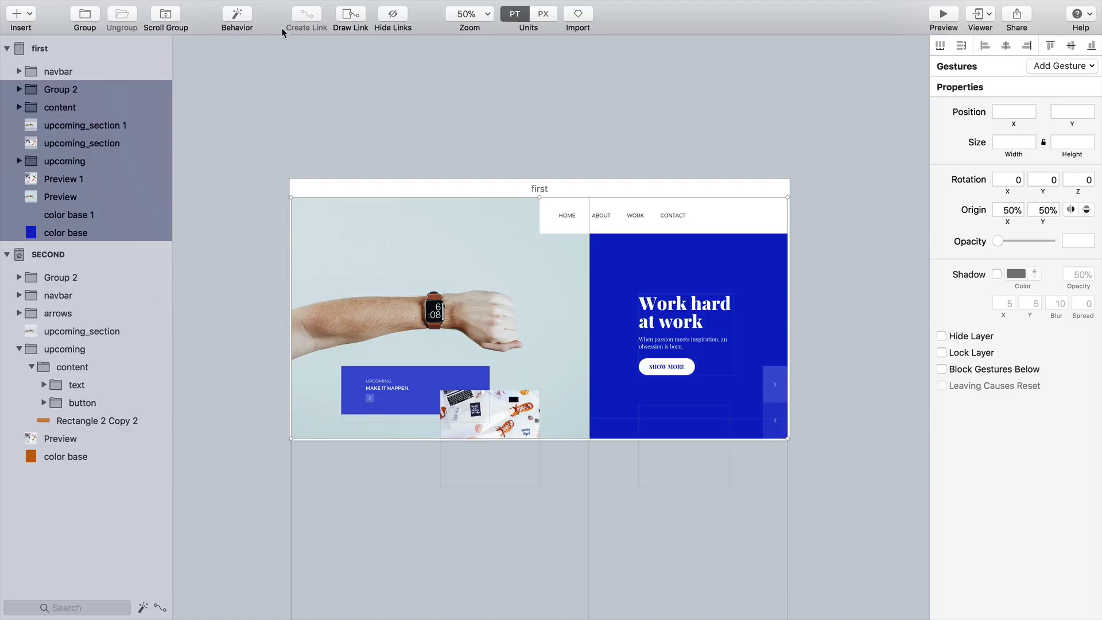
{"action": "left_click", "coordinate": [235, 22]}
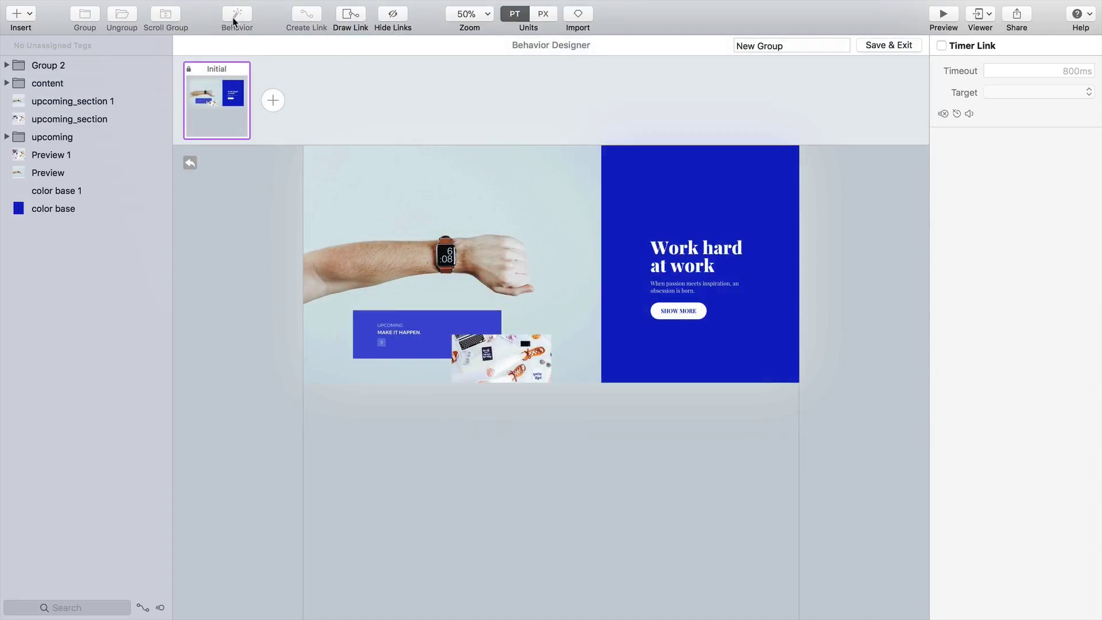
{"action": "scroll", "coordinate": [480, 390], "scroll_direction": "down", "scroll_amount": 3}
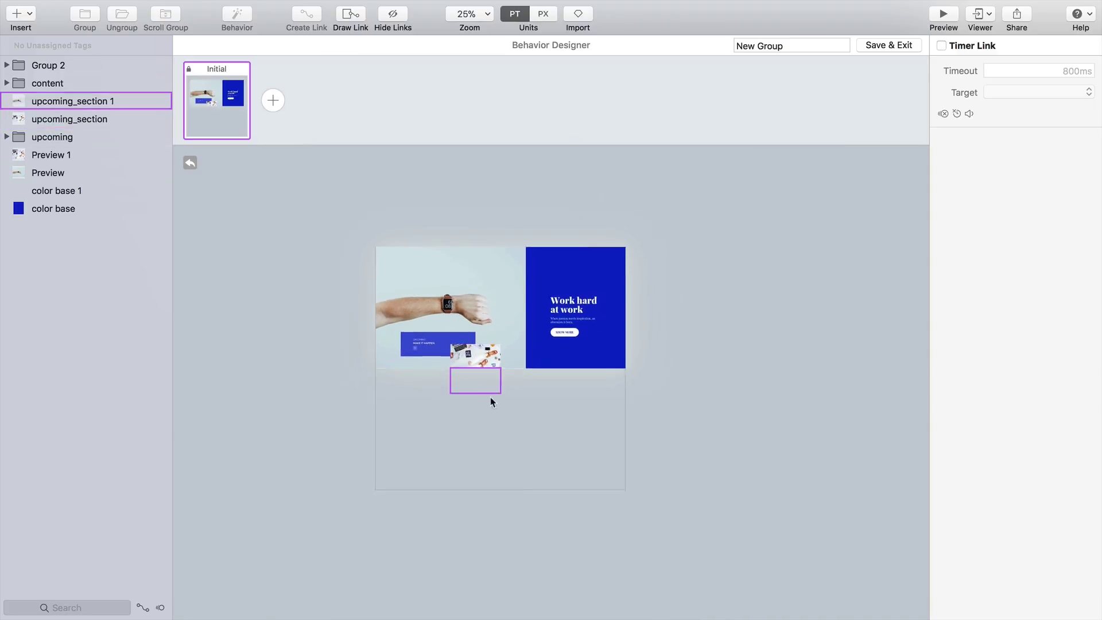
{"action": "scroll", "coordinate": [500, 409], "scroll_direction": "up", "scroll_amount": 3}
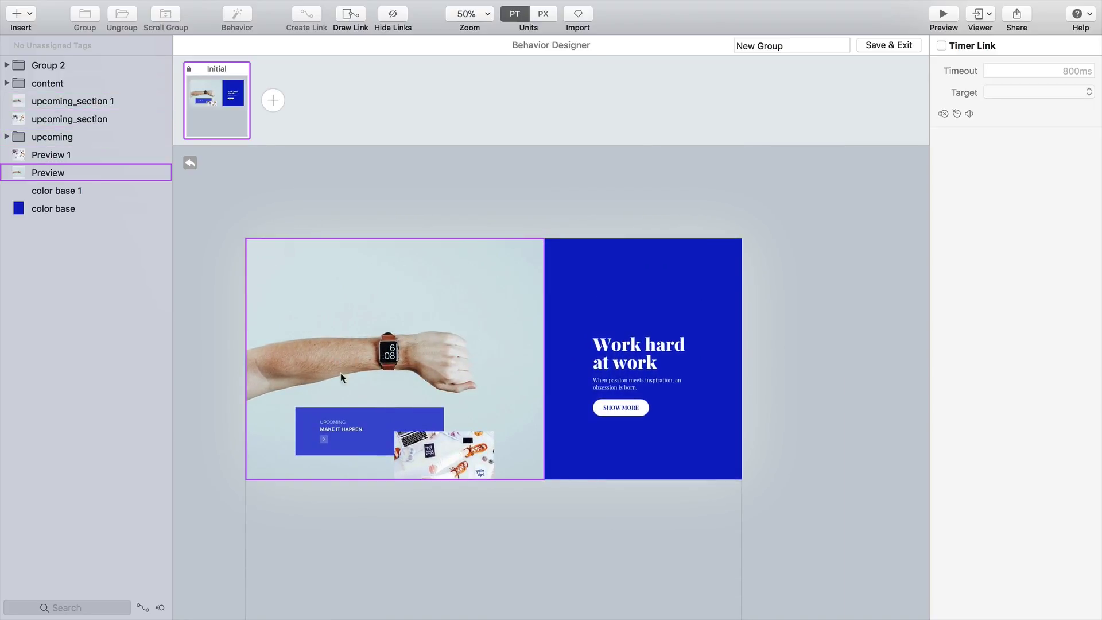
{"action": "left_click", "coordinate": [273, 100]}
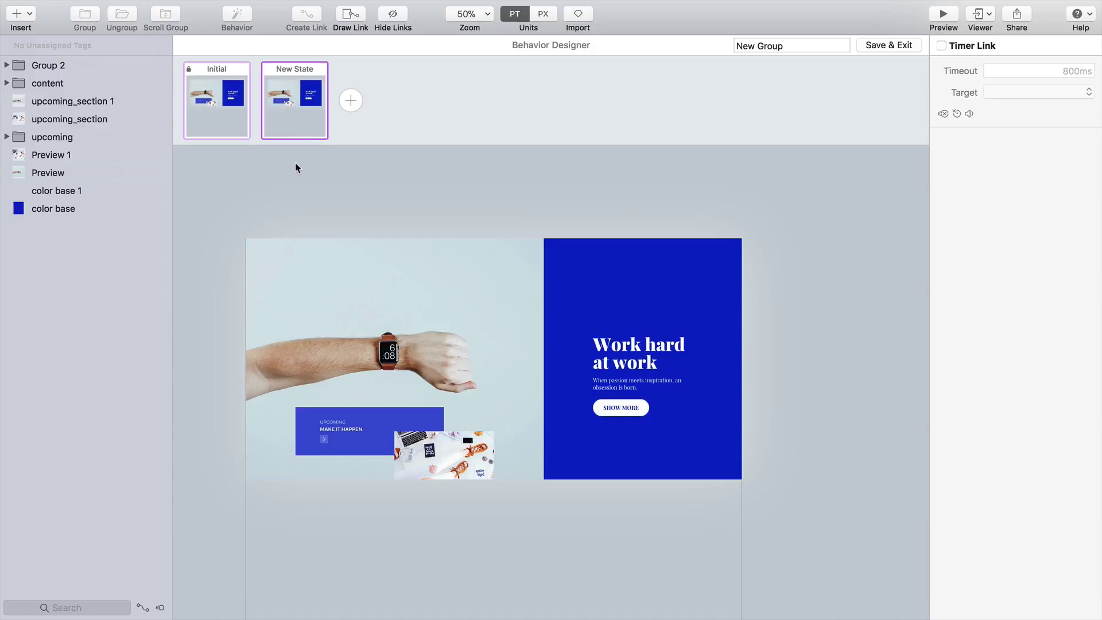
In the new state, move the Preview 1 photo to X 0, Y 0 and set its opacity to 100%
{"action": "scroll", "coordinate": [436, 286], "scroll_direction": "down", "scroll_amount": 3}
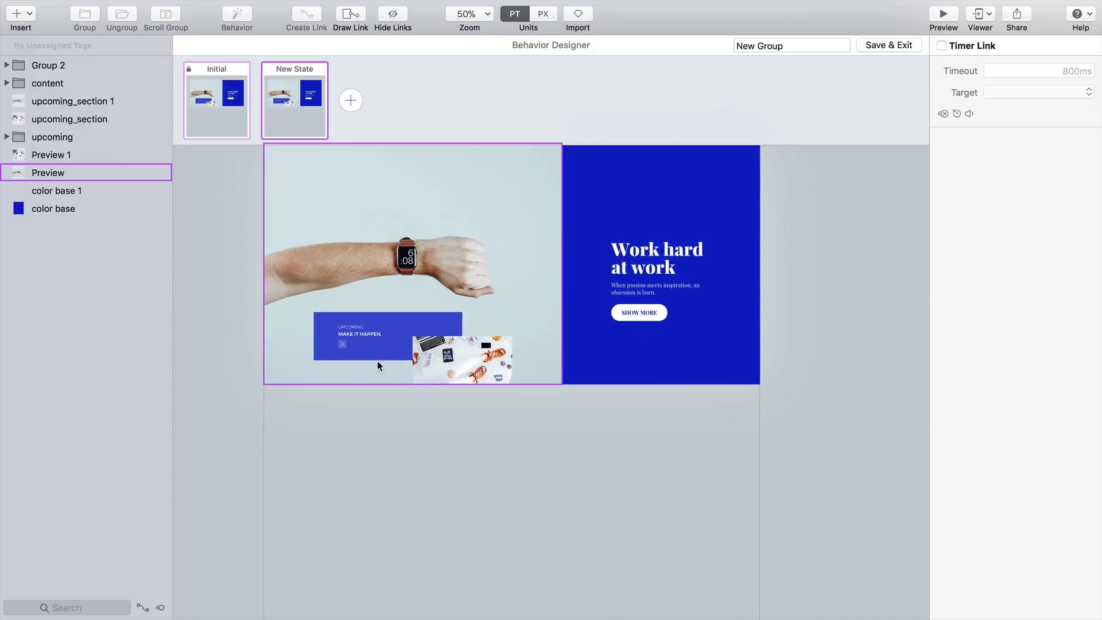
{"action": "left_click", "coordinate": [359, 447]}
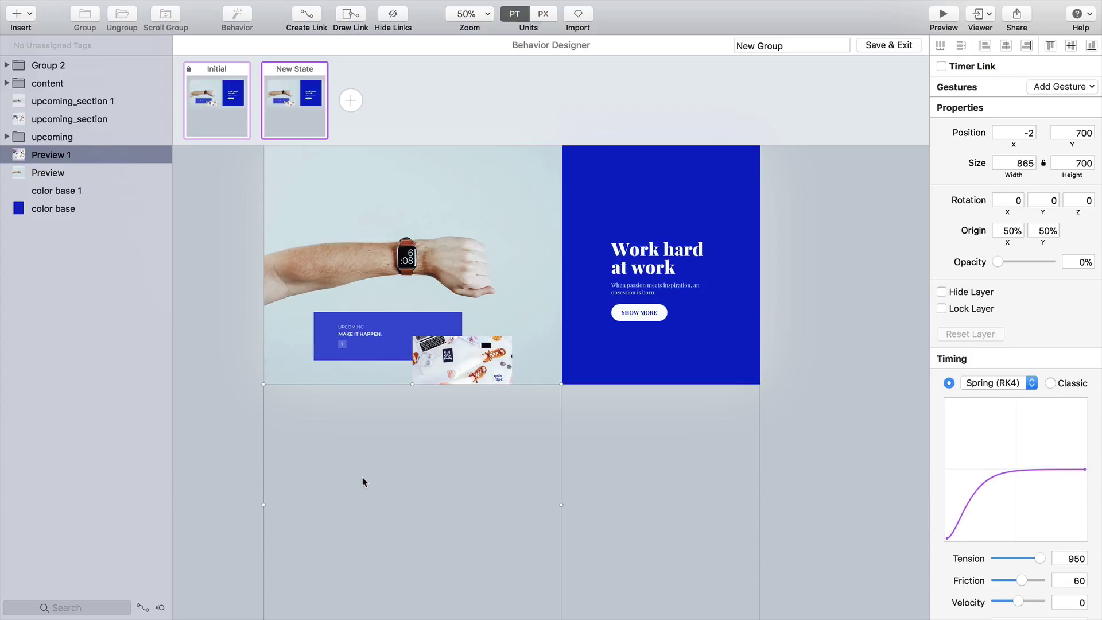
{"action": "left_click_drag", "start_coordinate": [363, 479], "coordinate": [366, 336]}
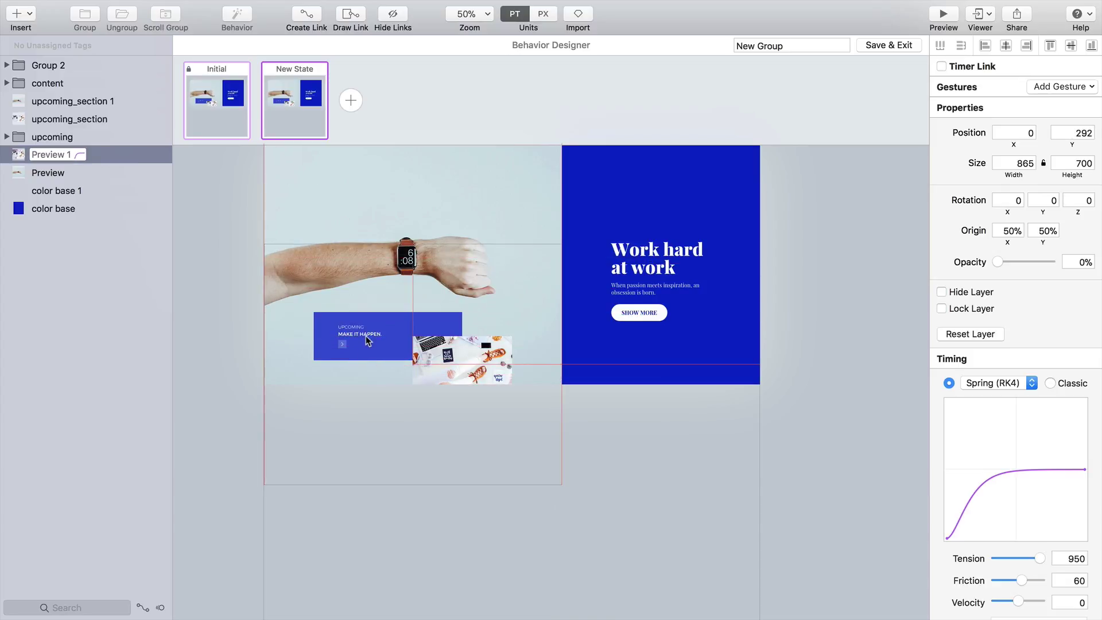
{"action": "scroll", "coordinate": [366, 336], "scroll_direction": "up", "scroll_amount": 5}
{"action": "left_click_drag", "start_coordinate": [370, 427], "coordinate": [367, 327]}
{"action": "scroll", "coordinate": [367, 436], "scroll_direction": "down", "scroll_amount": 2}
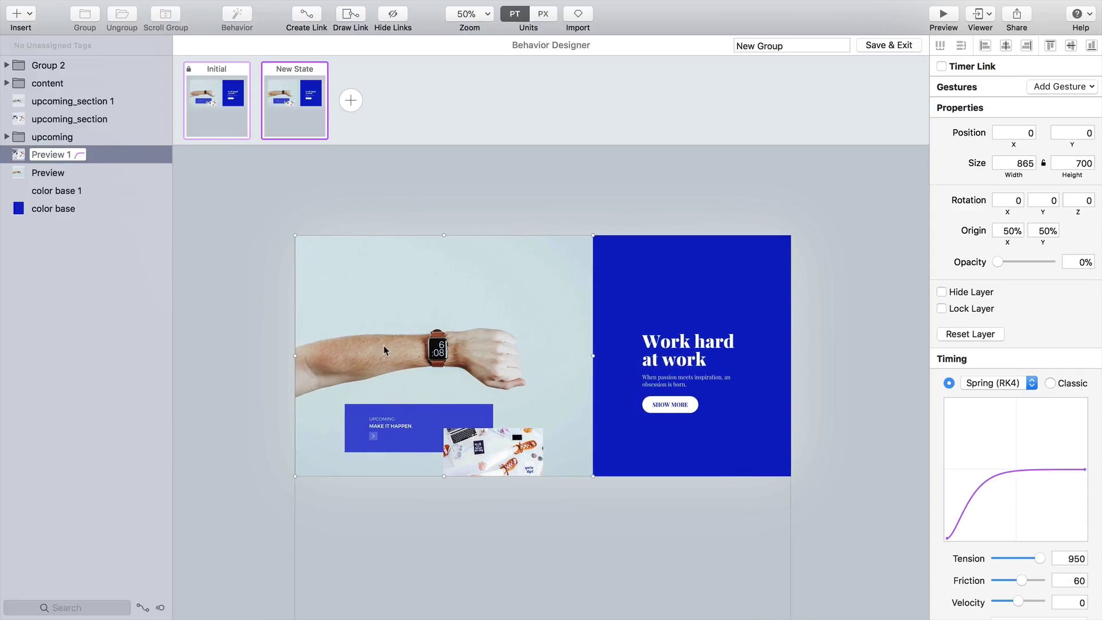
{"action": "left_click_drag", "start_coordinate": [999, 262], "coordinate": [1060, 263]}
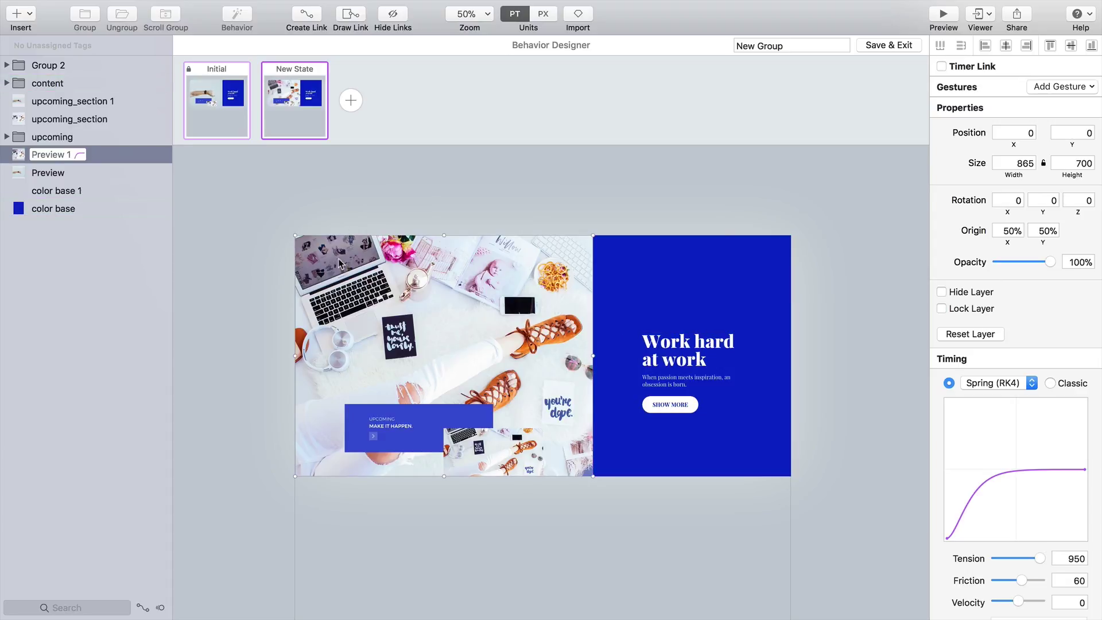
In the new state, move the Preview watch photo down to Y 700 and set its opacity to 0%
{"action": "left_click", "coordinate": [57, 172]}
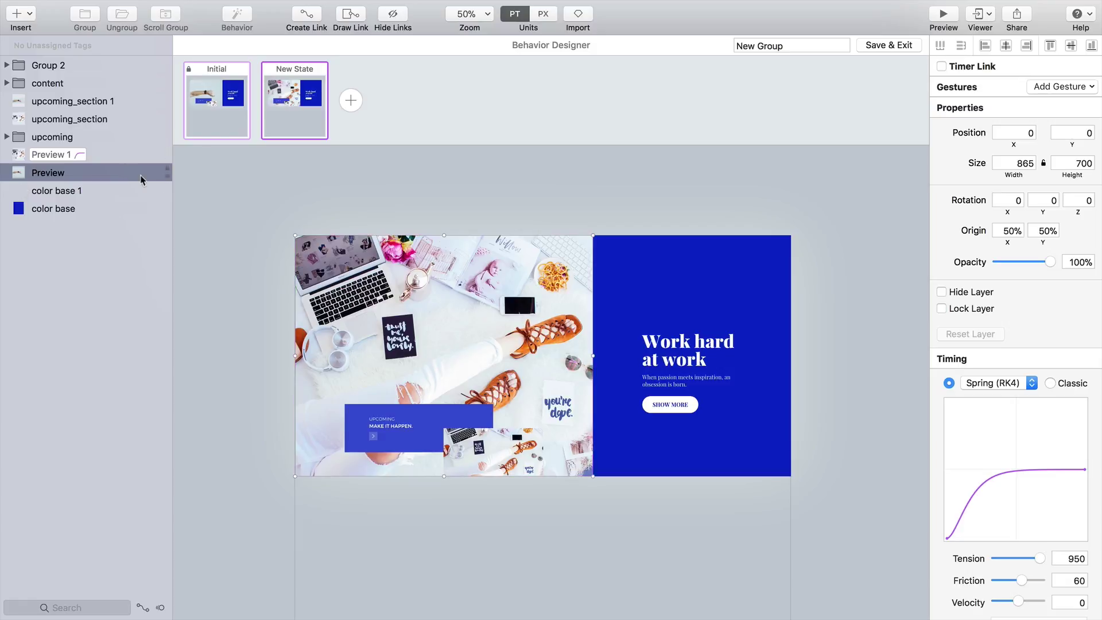
{"action": "scroll", "coordinate": [442, 342], "scroll_direction": "down", "scroll_amount": 3}
{"action": "scroll", "coordinate": [442, 343], "scroll_direction": "down", "scroll_amount": 1}
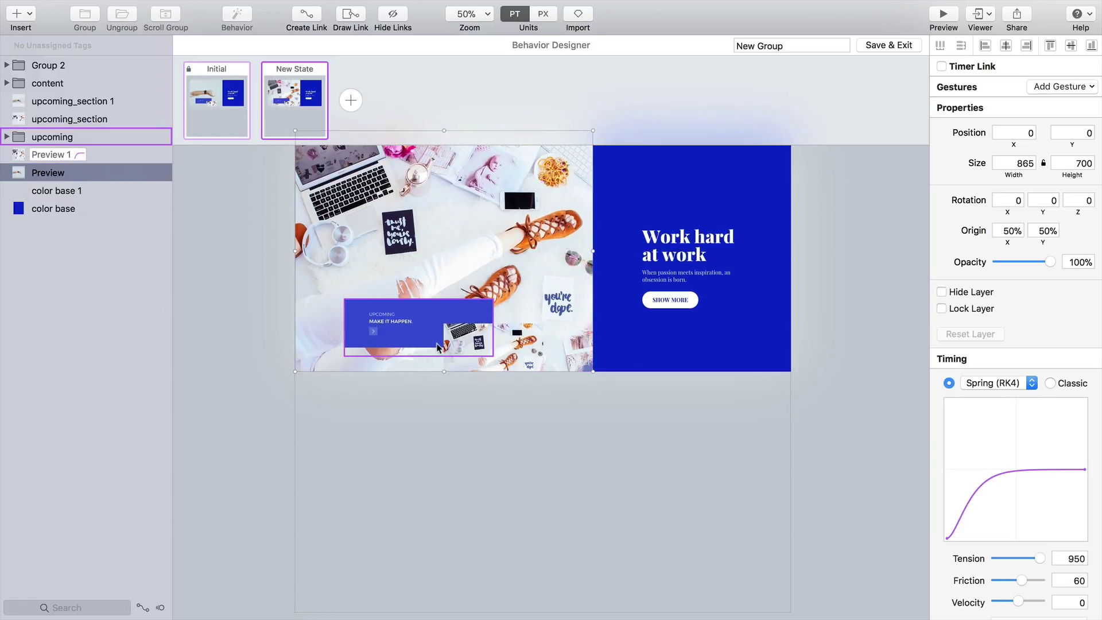
{"action": "key", "text": "shift+Down"}
{"action": "key", "text": "shift+Down"}
{"action": "key", "text": "shift+Down"}
{"action": "key", "text": "shift+Down"}
{"action": "key", "text": "shift+Down"}
{"action": "key", "text": "shift+Down"}
{"action": "key", "text": "shift+Down"}
{"action": "key", "text": "shift+Down"}
{"action": "key", "text": "shift+Down"}
{"action": "key", "text": "shift+Down"}
{"action": "key", "text": "shift+Down"}
{"action": "key", "text": "shift+Down"}
{"action": "key", "text": "shift+Down"}
{"action": "key", "text": "shift+Down"}
{"action": "key", "text": "shift+Down"}
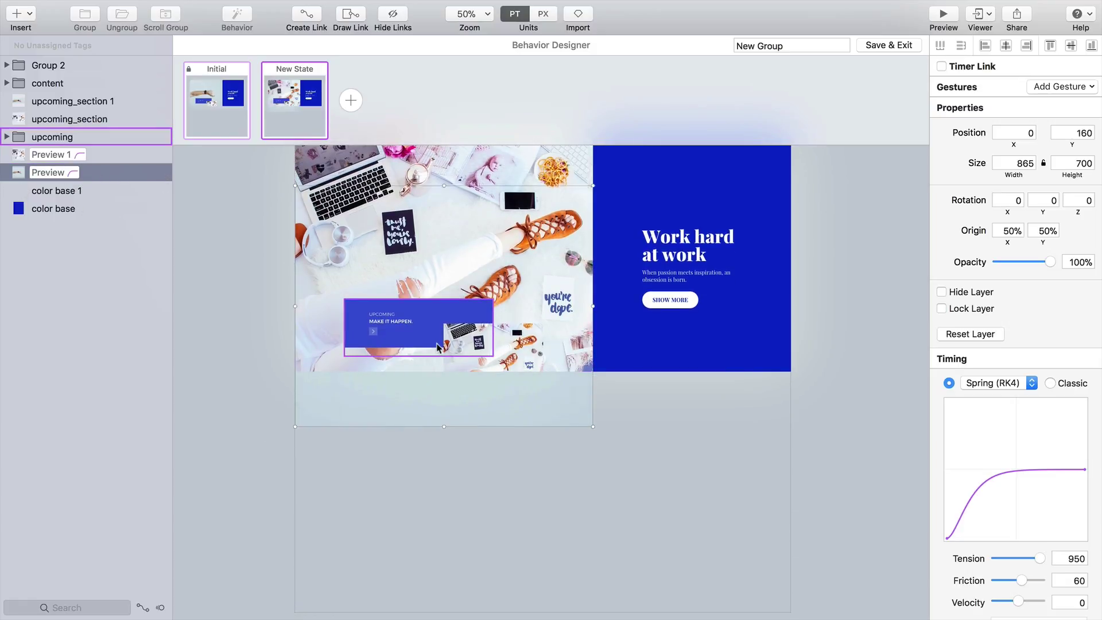
{"action": "key", "text": "shift+Down"}
{"action": "key", "text": "shift+Down"}
{"action": "key", "text": "shift+Down"}
{"action": "key", "text": "shift+Down"}
{"action": "key", "text": "shift+Down"}
{"action": "key", "text": "shift+Down"}
{"action": "key", "text": "shift+Down"}
{"action": "key", "text": "shift+Down"}
{"action": "key", "text": "shift+Down"}
{"action": "key", "text": "shift+Down"}
{"action": "key", "text": "shift+Down"}
{"action": "key", "text": "shift+Down"}
{"action": "key", "text": "shift+Down"}
{"action": "key", "text": "shift+Down"}
{"action": "key", "text": "shift+Down"}
{"action": "key", "text": "shift+Down"}
{"action": "key", "text": "shift+Down"}
{"action": "key", "text": "shift+Down"}
{"action": "key", "text": "shift+Down"}
{"action": "key", "text": "shift+Down"}
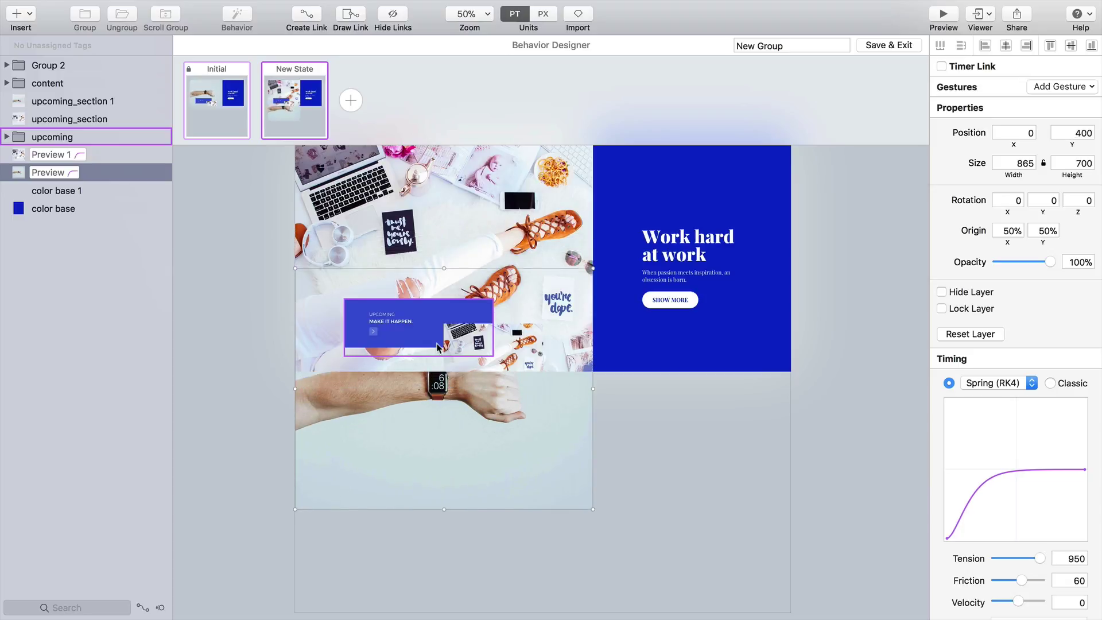
{"action": "key", "text": "shift+Down"}
{"action": "key", "text": "shift+Down"}
{"action": "key", "text": "shift+Down"}
{"action": "key", "text": "shift+Down"}
{"action": "key", "text": "shift+Down"}
{"action": "key", "text": "shift+Down"}
{"action": "key", "text": "shift+Down"}
{"action": "key", "text": "shift+Down"}
{"action": "key", "text": "shift+Down"}
{"action": "key", "text": "shift+Down"}
{"action": "key", "text": "shift+Down"}
{"action": "key", "text": "shift+Down"}
{"action": "key", "text": "shift+Down"}
{"action": "key", "text": "shift+Down"}
{"action": "key", "text": "shift+Down"}
{"action": "key", "text": "shift+Down"}
{"action": "key", "text": "shift+Down"}
{"action": "key", "text": "shift+Down"}
{"action": "key", "text": "shift+Down"}
{"action": "key", "text": "shift+Down"}
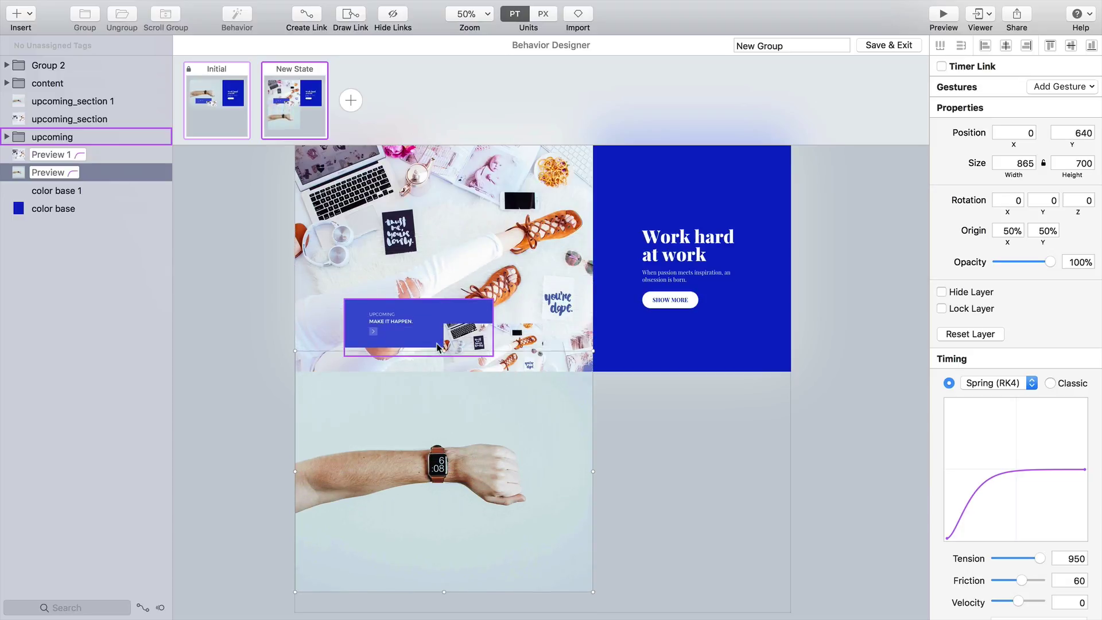
{"action": "key", "text": "shift+Down"}
{"action": "key", "text": "shift+Down"}
{"action": "key", "text": "shift+Down"}
{"action": "key", "text": "shift+Down"}
{"action": "key", "text": "shift+Down"}
{"action": "key", "text": "shift+Down"}
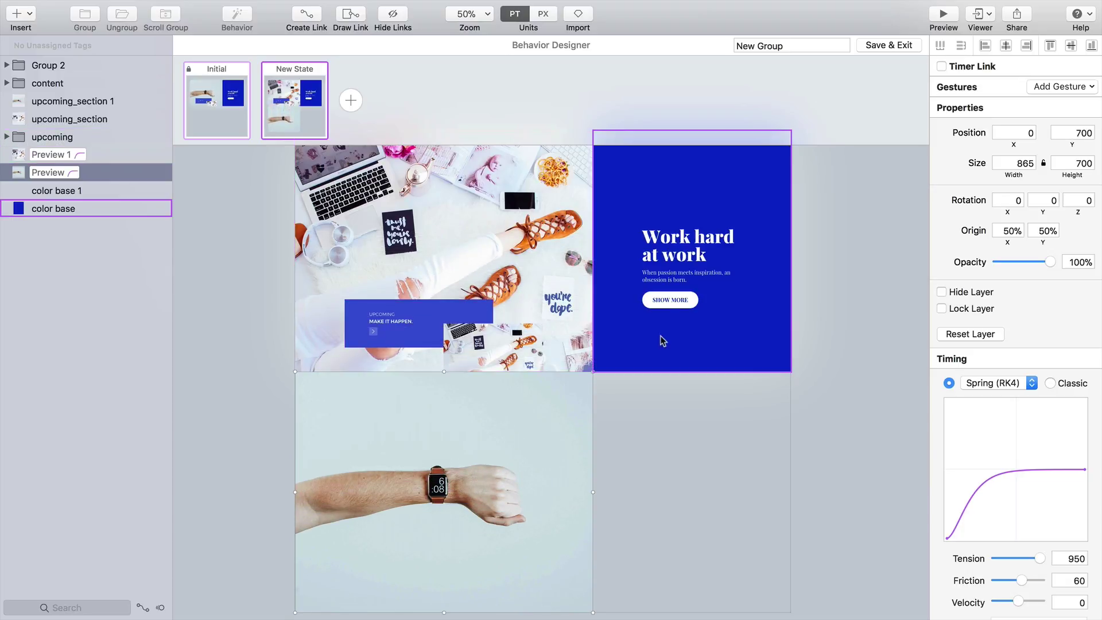
{"action": "scroll", "coordinate": [394, 304], "scroll_direction": "up", "scroll_amount": 2}
{"action": "left_click_drag", "start_coordinate": [1050, 262], "coordinate": [838, 275]}
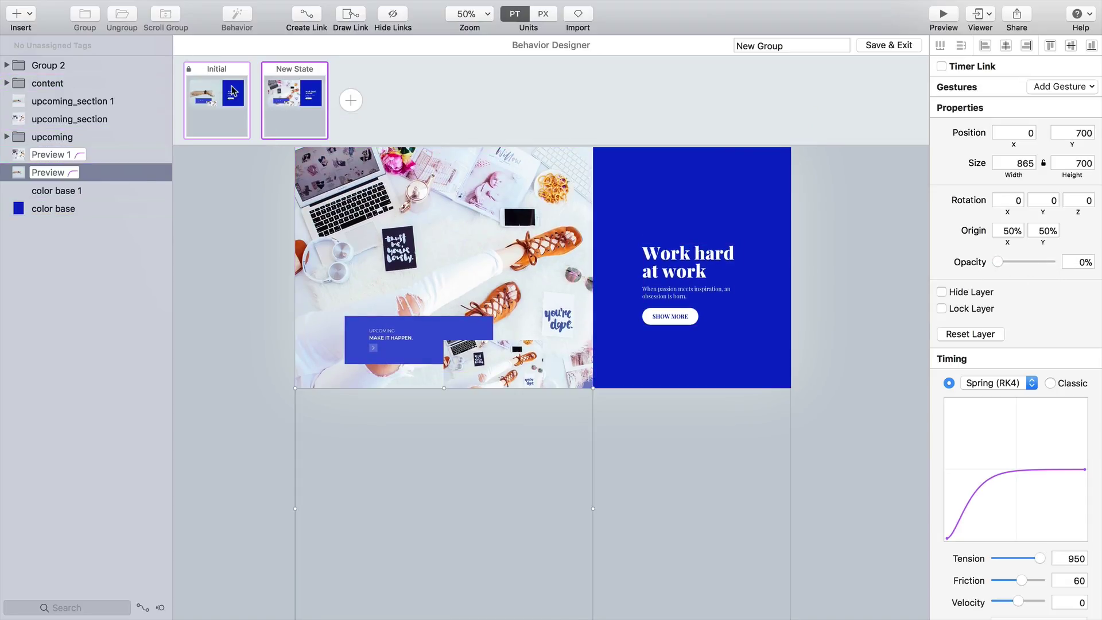
Switch back and forth between the Initial and New State to examine the animated swap of the two large photos
{"action": "left_click", "coordinate": [243, 102]}
{"action": "left_click", "coordinate": [322, 104]}
{"action": "left_click", "coordinate": [224, 112]}
{"action": "left_click", "coordinate": [303, 113]}
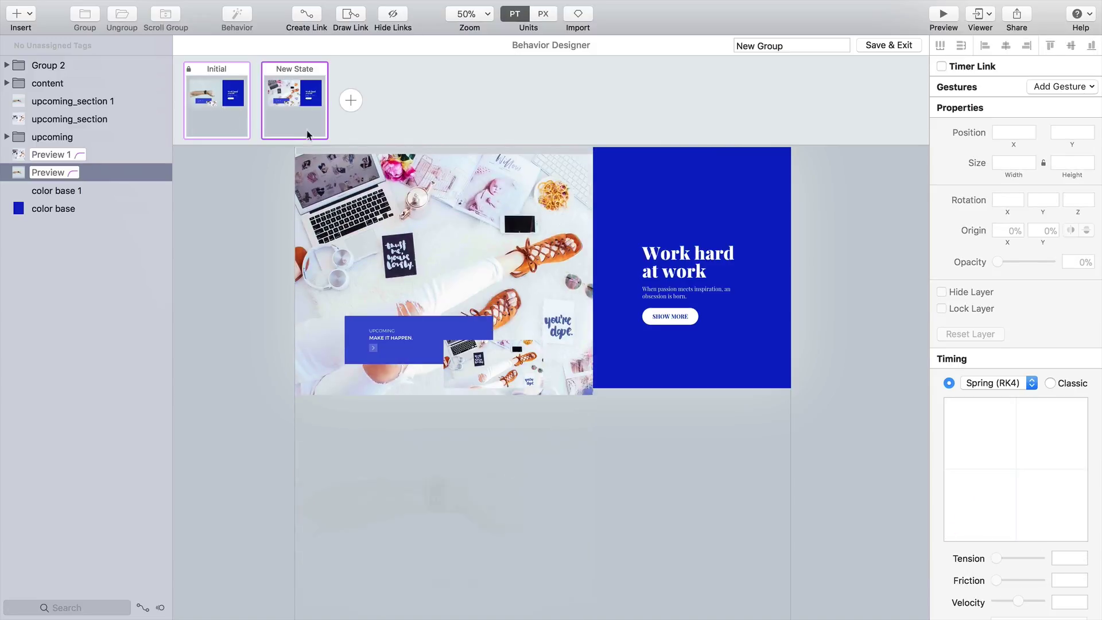
{"action": "key", "text": "z"}
{"action": "left_click", "coordinate": [412, 396]}
{"action": "left_click_drag", "start_coordinate": [436, 427], "coordinate": [530, 352]}
{"action": "scroll", "coordinate": [529, 351], "scroll_direction": "down", "scroll_amount": 2}
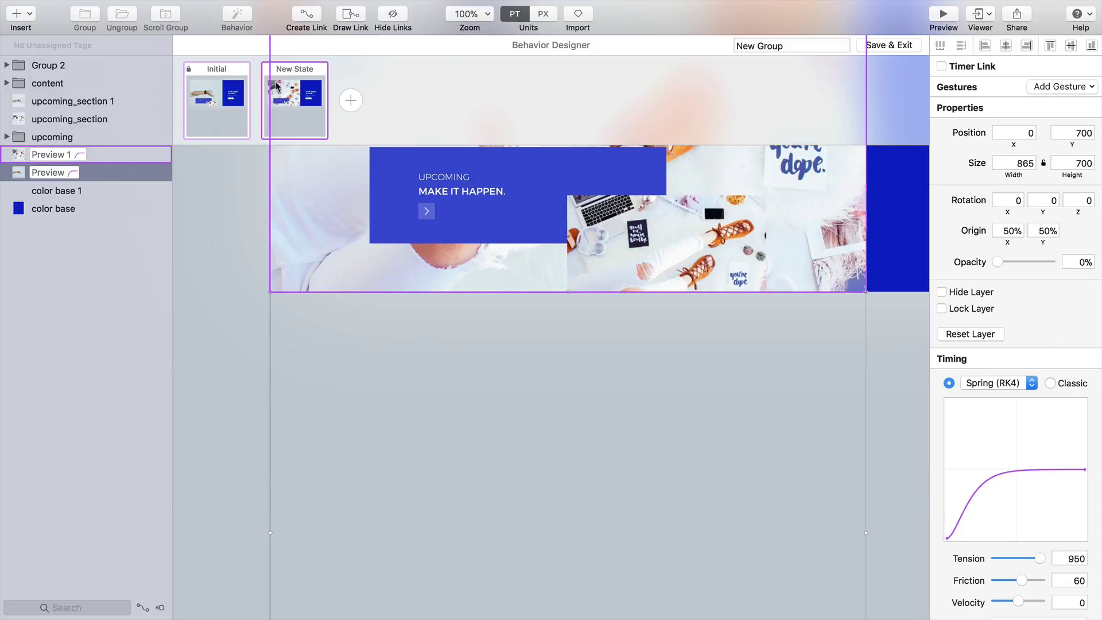
{"action": "left_click", "coordinate": [229, 104]}
{"action": "left_click", "coordinate": [293, 93]}
{"action": "left_click", "coordinate": [216, 102]}
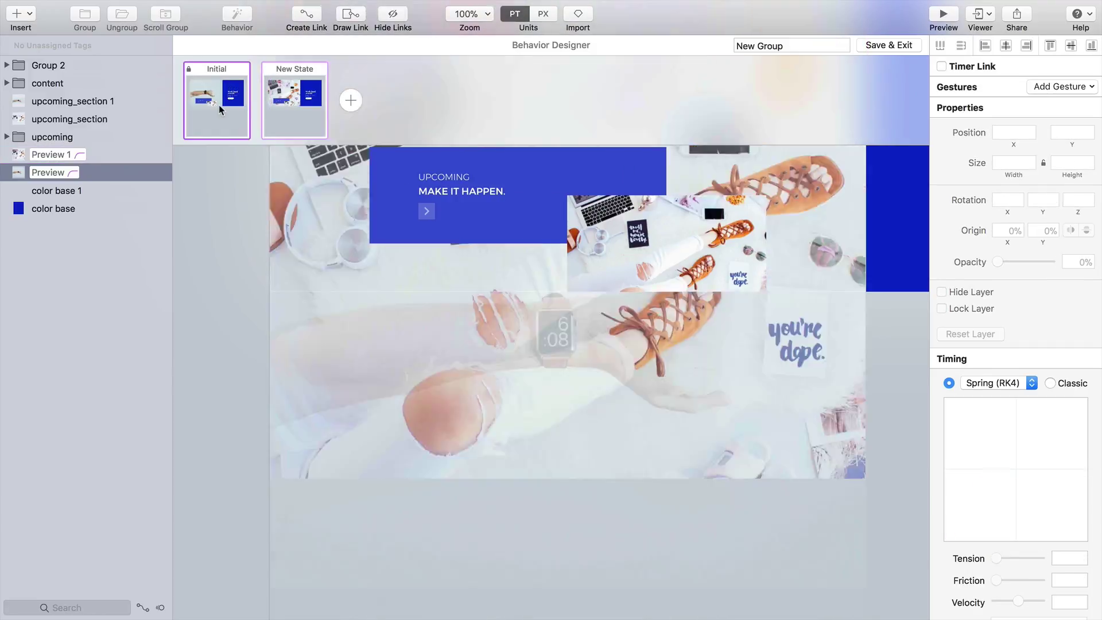
{"action": "scroll", "coordinate": [540, 341], "scroll_direction": "down", "scroll_amount": 5}
{"action": "scroll", "coordinate": [570, 322], "scroll_direction": "up", "scroll_amount": 4}
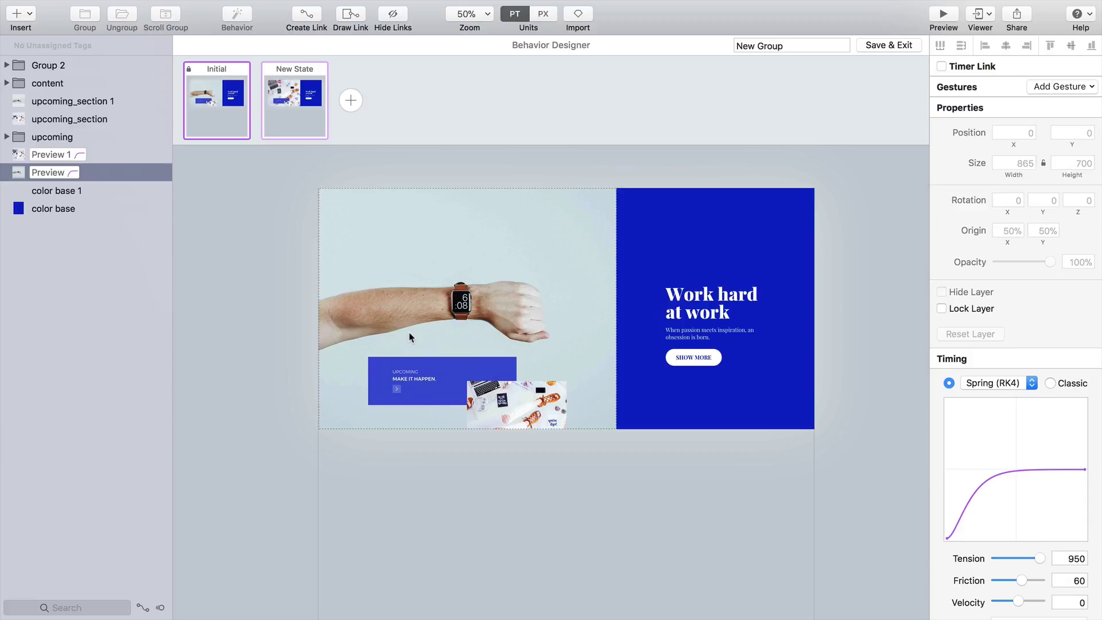
In the new state, change the Preview 1 photo's timing to Spring (UIKit) and set its damping to 0.7
{"action": "left_click", "coordinate": [262, 97]}
{"action": "left_click", "coordinate": [528, 303]}
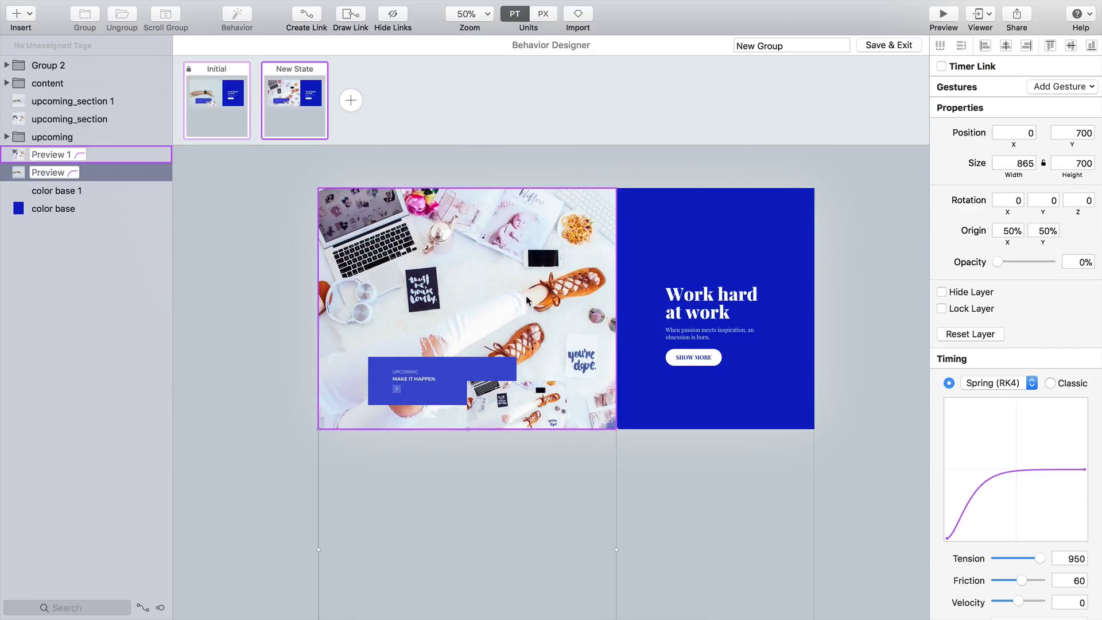
{"action": "scroll", "coordinate": [1045, 548], "scroll_direction": "down", "scroll_amount": 2}
{"action": "left_click", "coordinate": [1001, 355]}
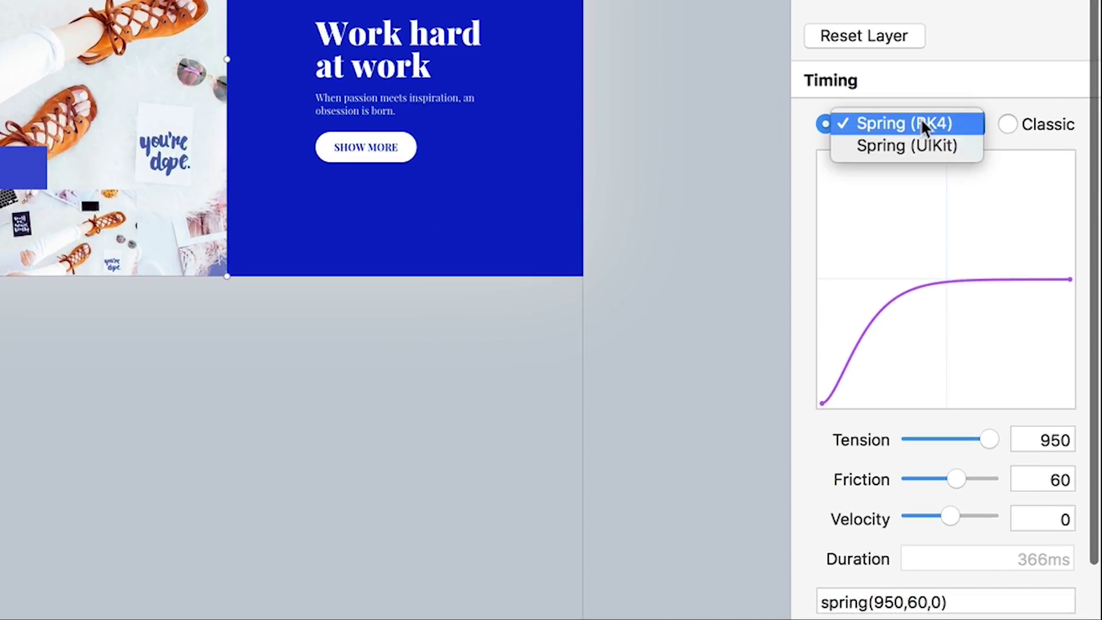
{"action": "left_click", "coordinate": [922, 146]}
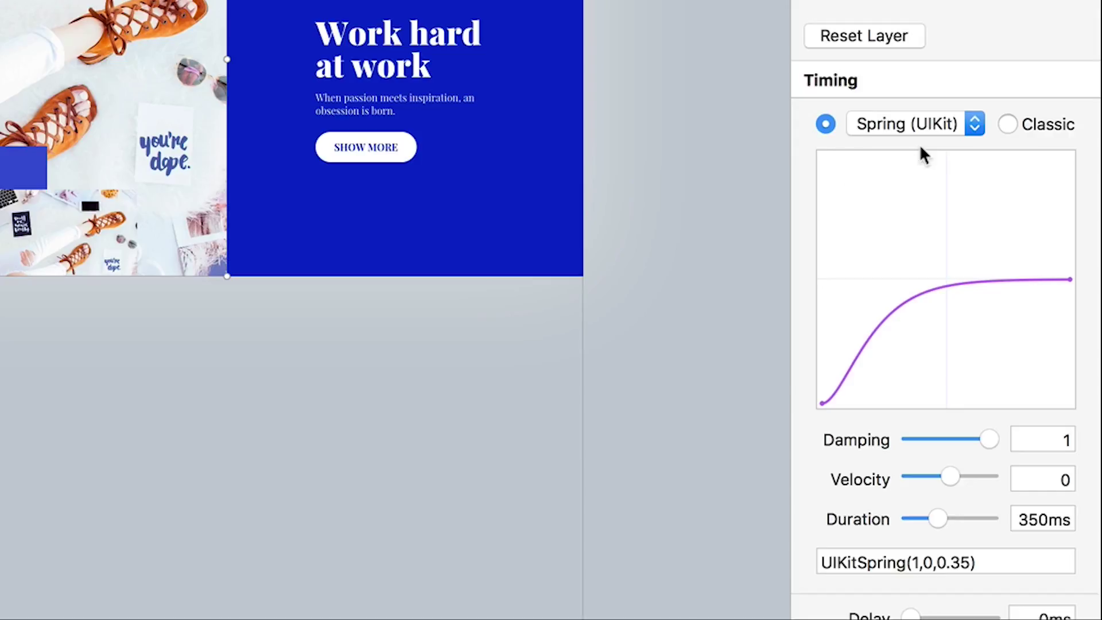
{"action": "left_click", "coordinate": [1068, 440]}
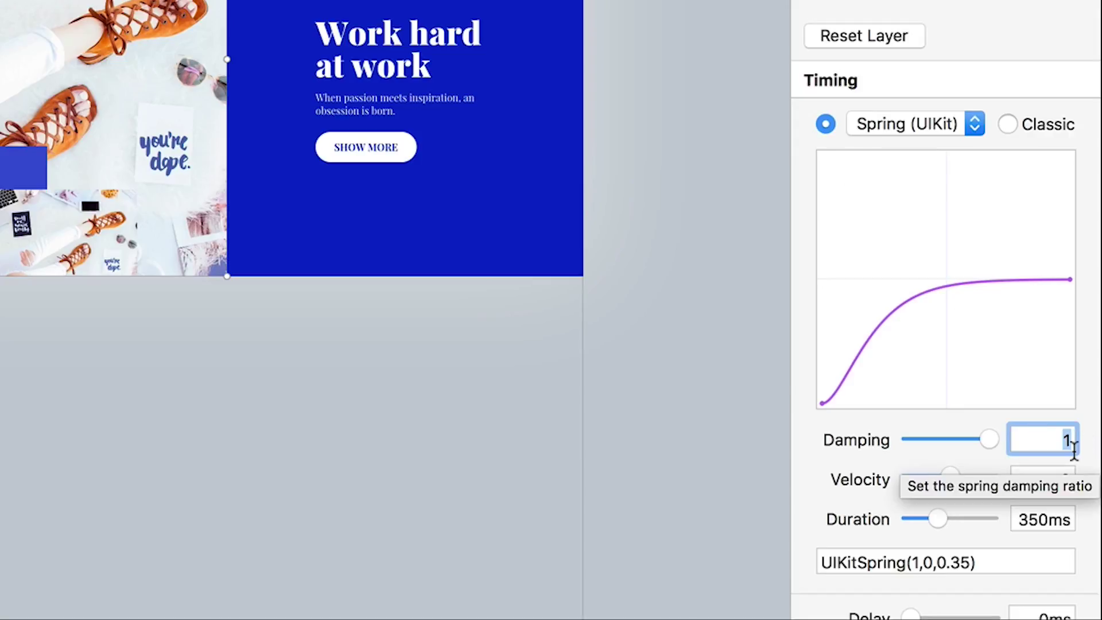
{"action": "type", "text": "0.7"}
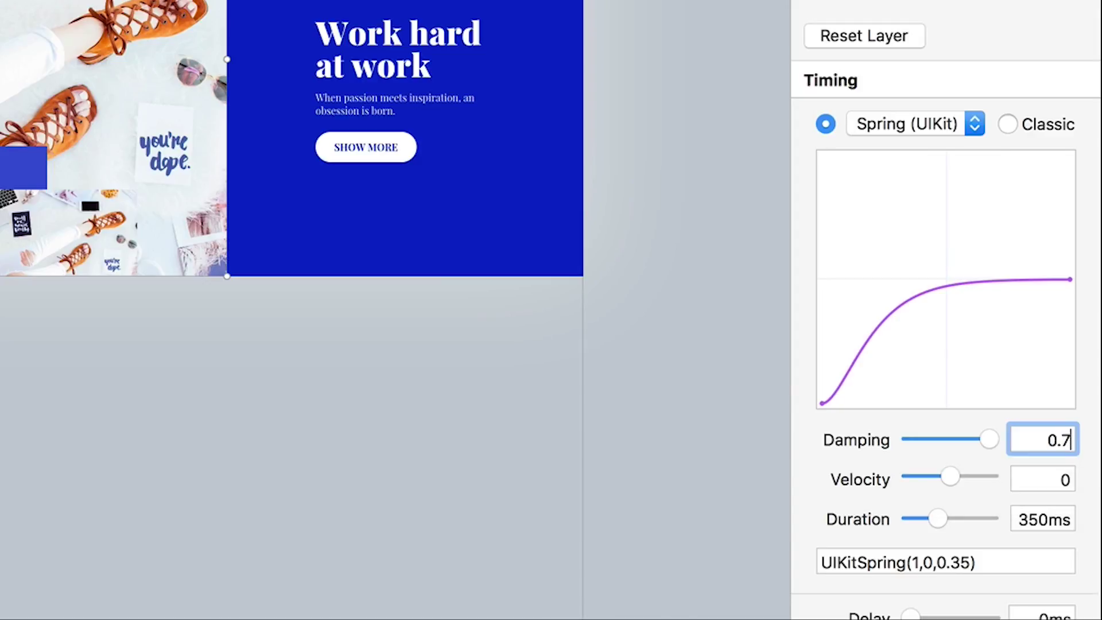
{"action": "key", "text": "Tab"}
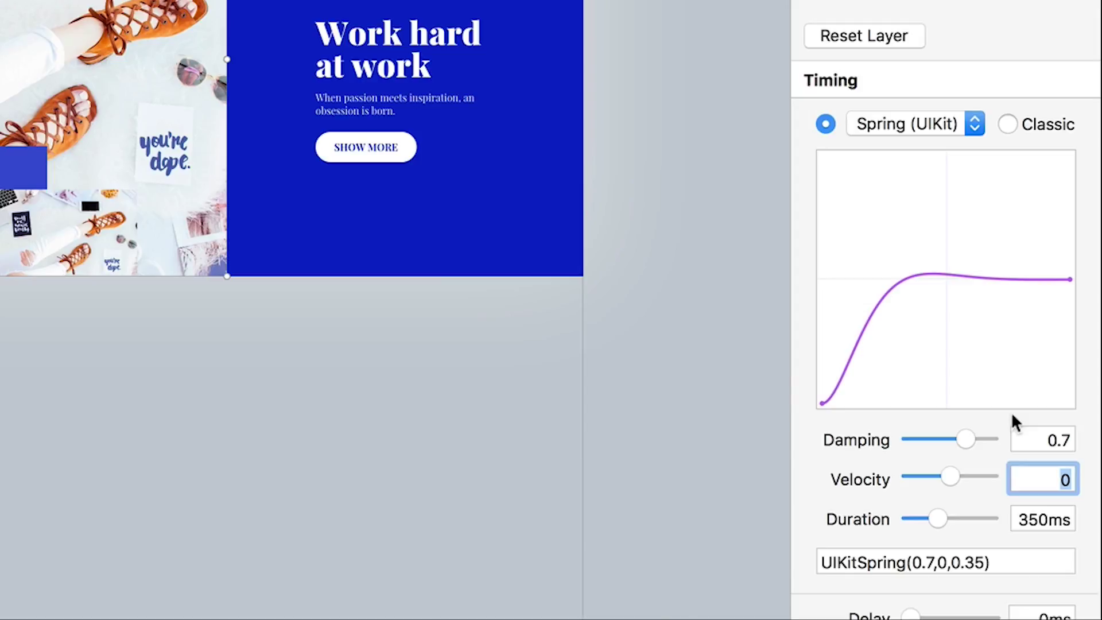
Set the Preview 1 spring's velocity to -1, its duration to 1000 ms and its delay to 250 ms
{"action": "type", "text": "-1"}
{"action": "key", "text": "Tab"}
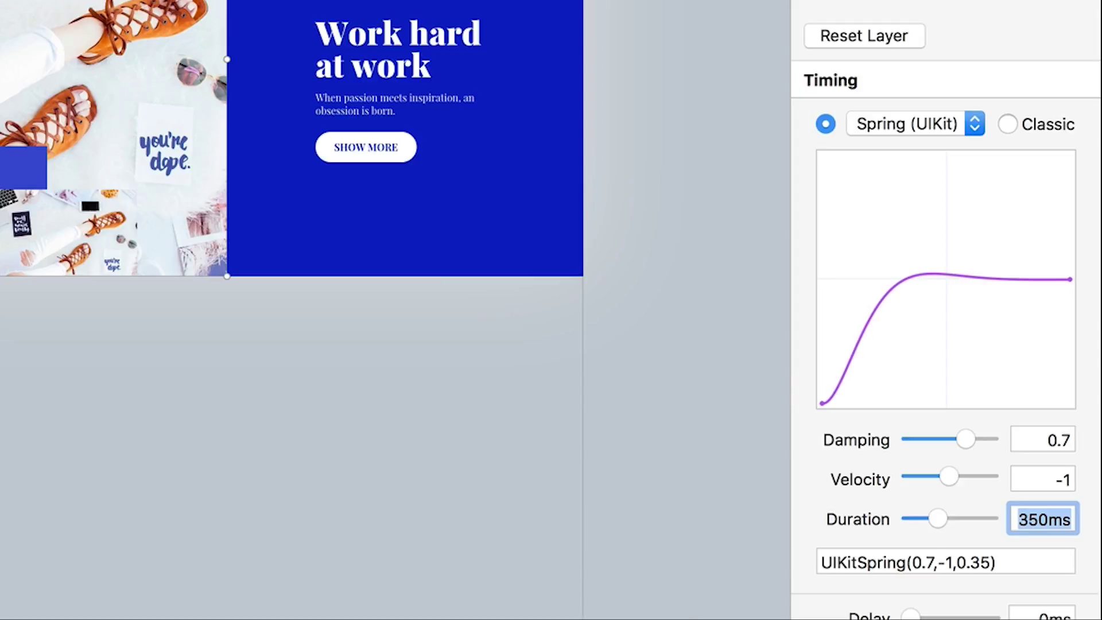
{"action": "type", "text": "1"}
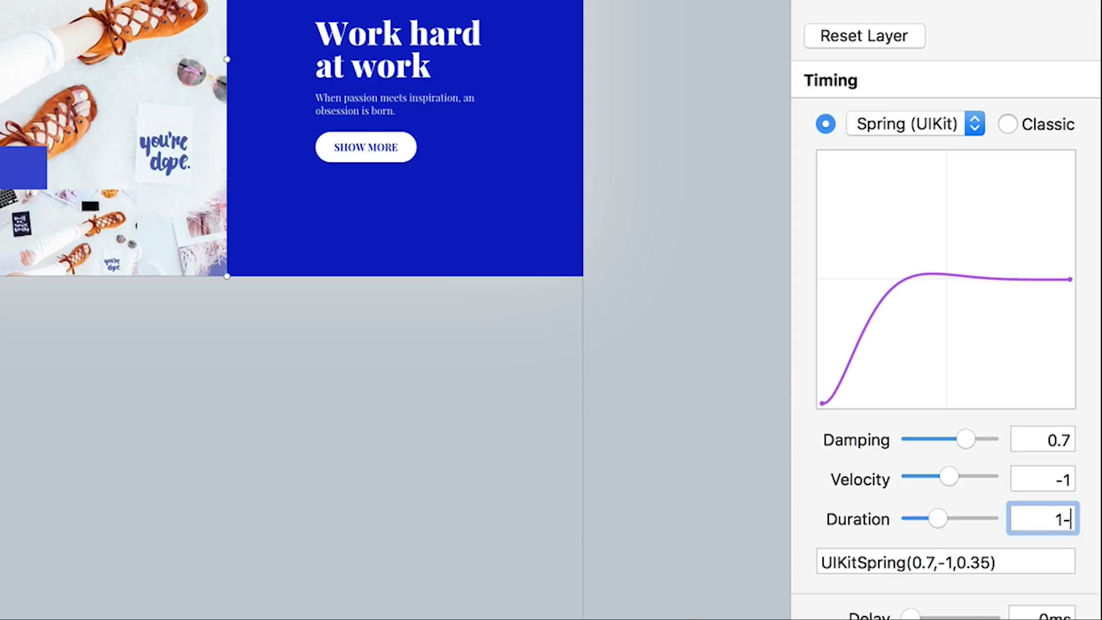
{"action": "type", "text": "000"}
{"action": "key", "text": "Return"}
{"action": "scroll", "coordinate": [891, 470], "scroll_direction": "down", "scroll_amount": 2}
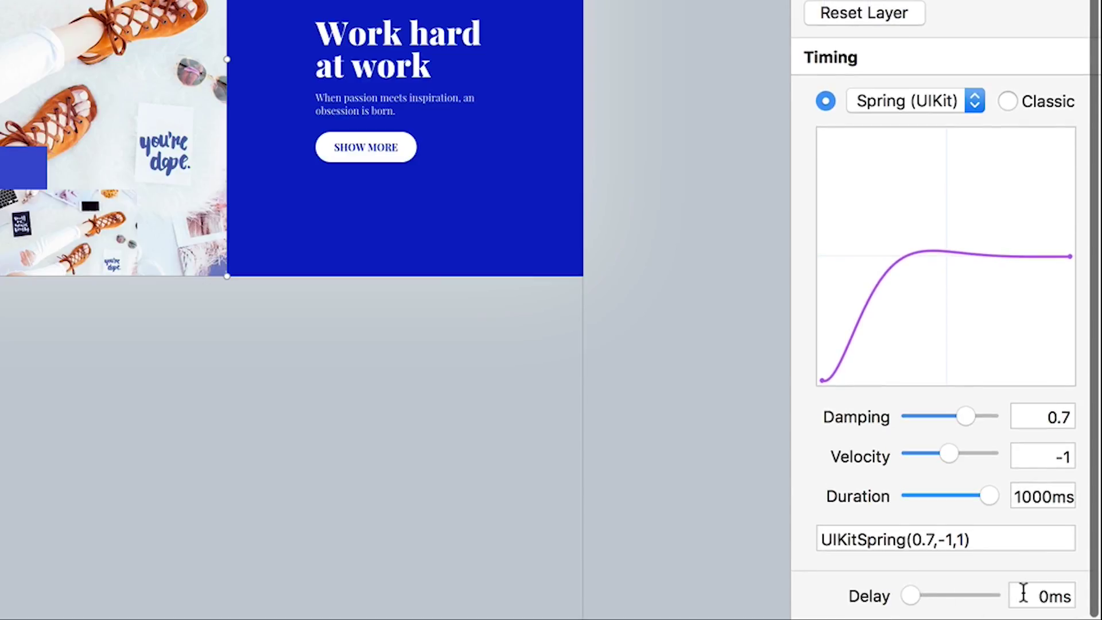
{"action": "left_click_drag", "start_coordinate": [1044, 596], "coordinate": [1019, 597]}
{"action": "type", "text": "250"}
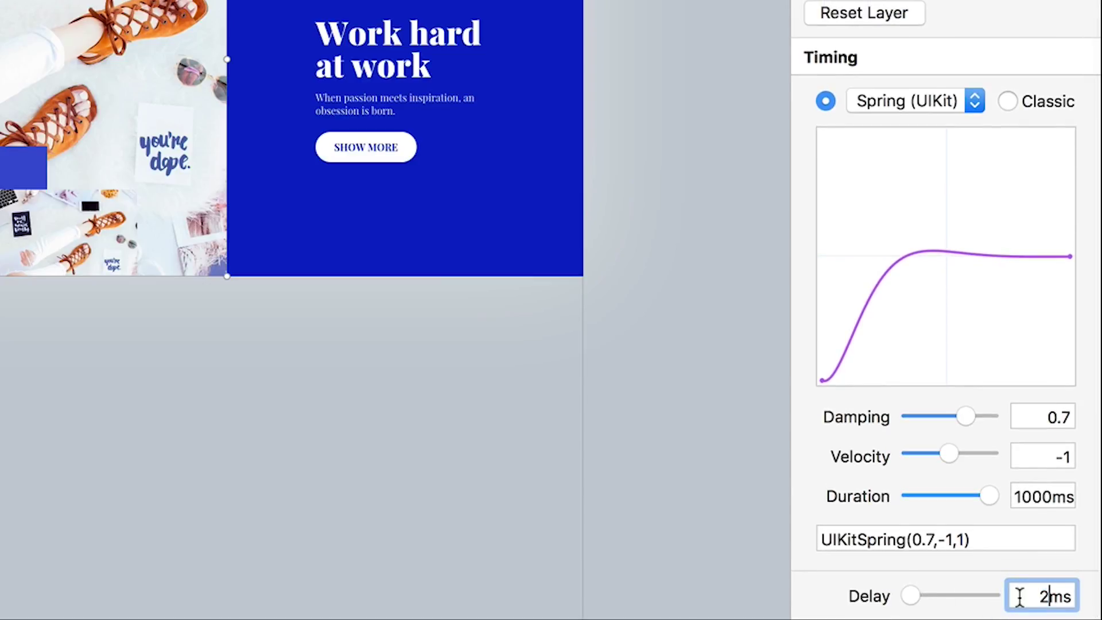
{"action": "key", "text": "Return"}
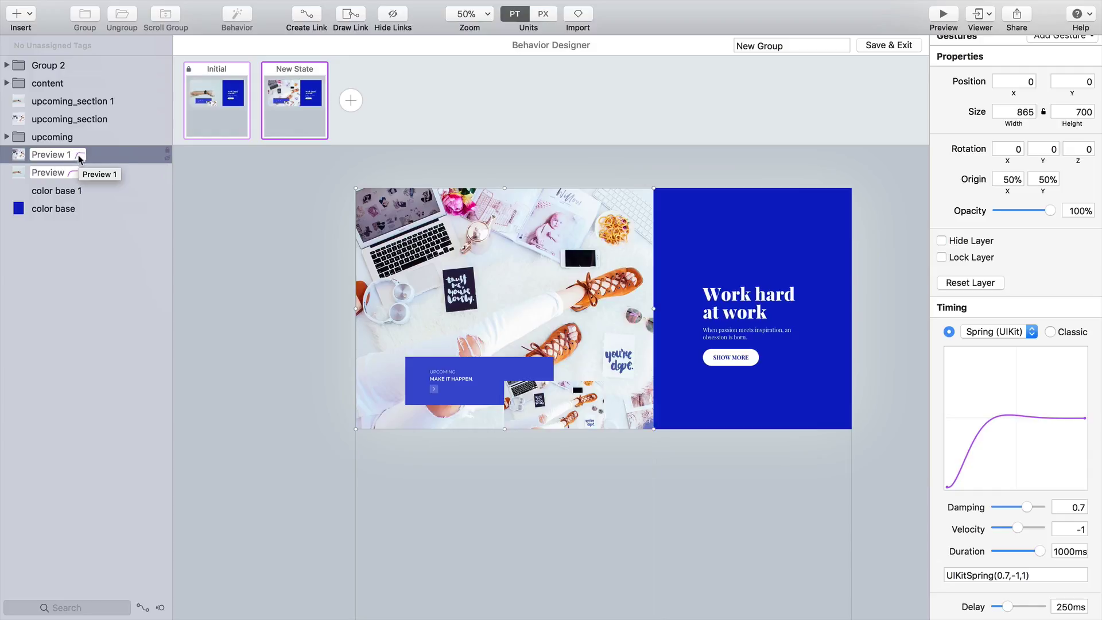
Alternate between the Initial and New State to examine the Preview 1 photo's retimed spring motion
{"action": "left_click", "coordinate": [225, 113]}
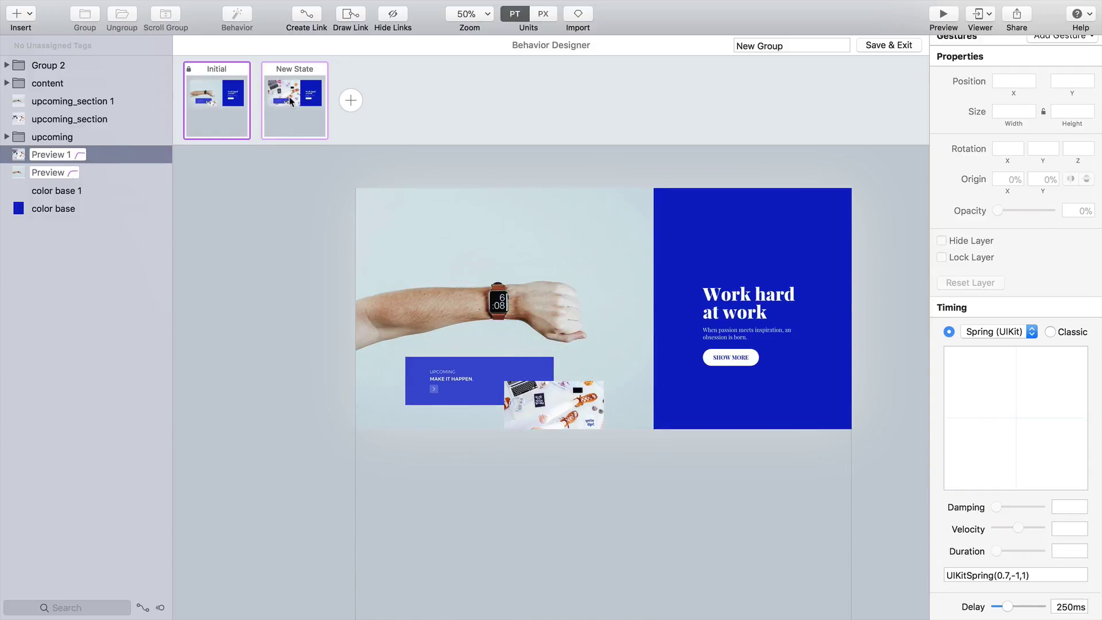
{"action": "left_click", "coordinate": [290, 98]}
{"action": "left_click", "coordinate": [214, 108]}
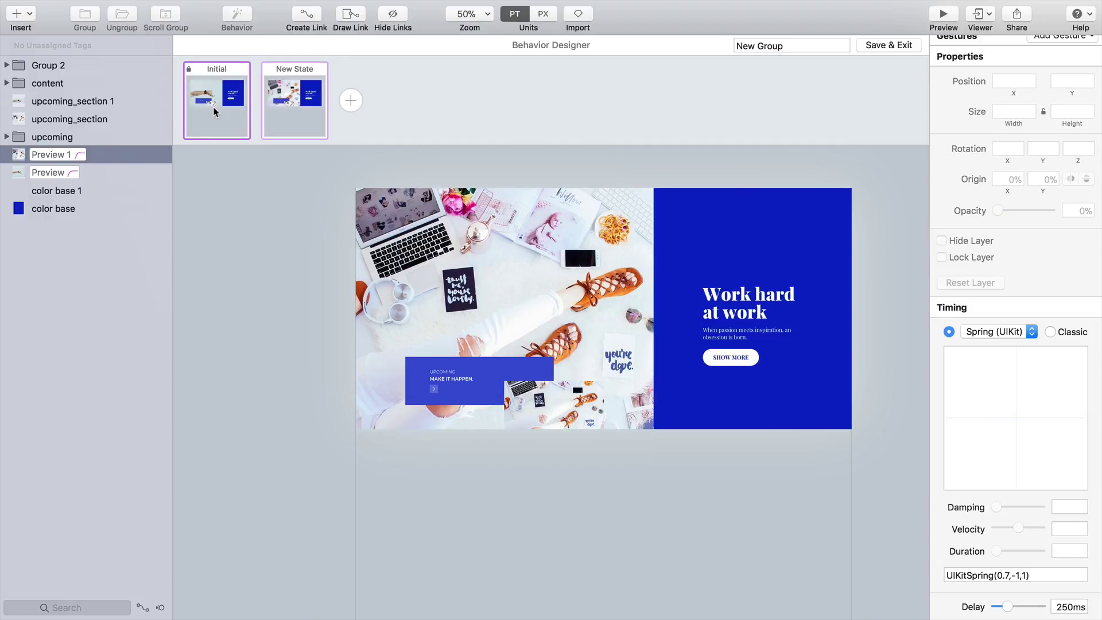
{"action": "left_click", "coordinate": [290, 115]}
{"action": "left_click", "coordinate": [212, 122]}
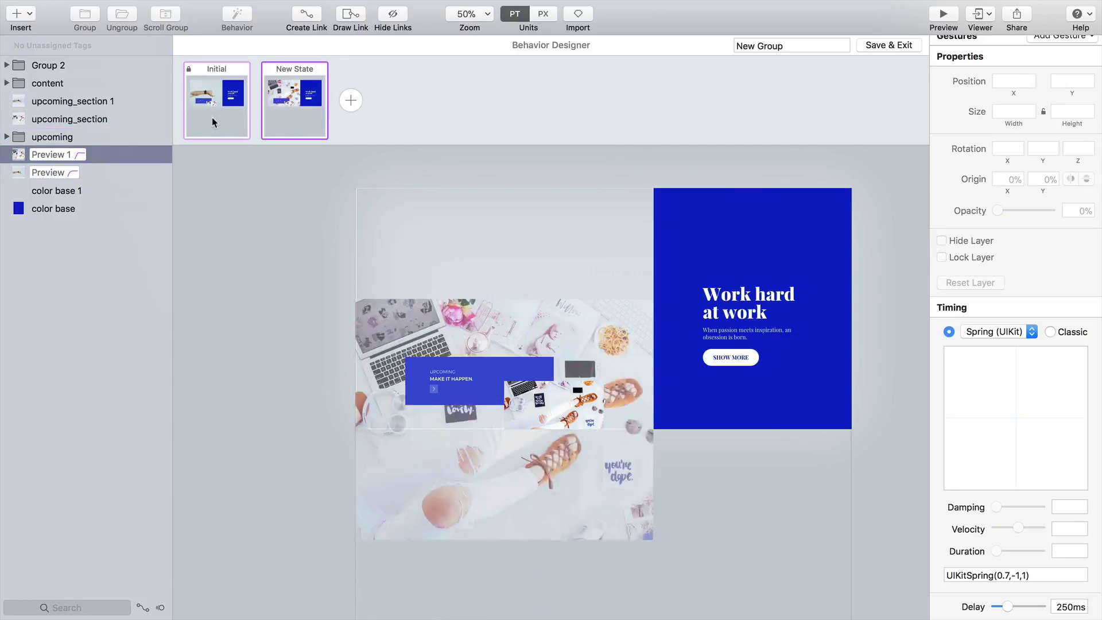
{"action": "left_click", "coordinate": [298, 112]}
{"action": "left_click", "coordinate": [227, 117]}
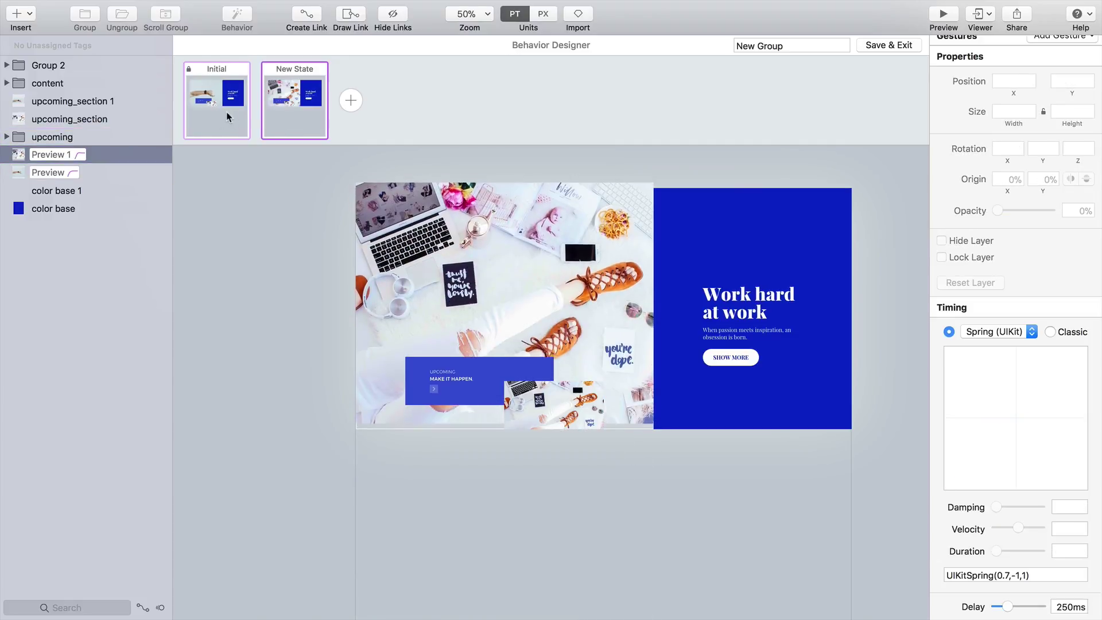
Change the Preview watch photo's timing to Spring (UIKit) and set its damping to 0.7
{"action": "left_click", "coordinate": [69, 154]}
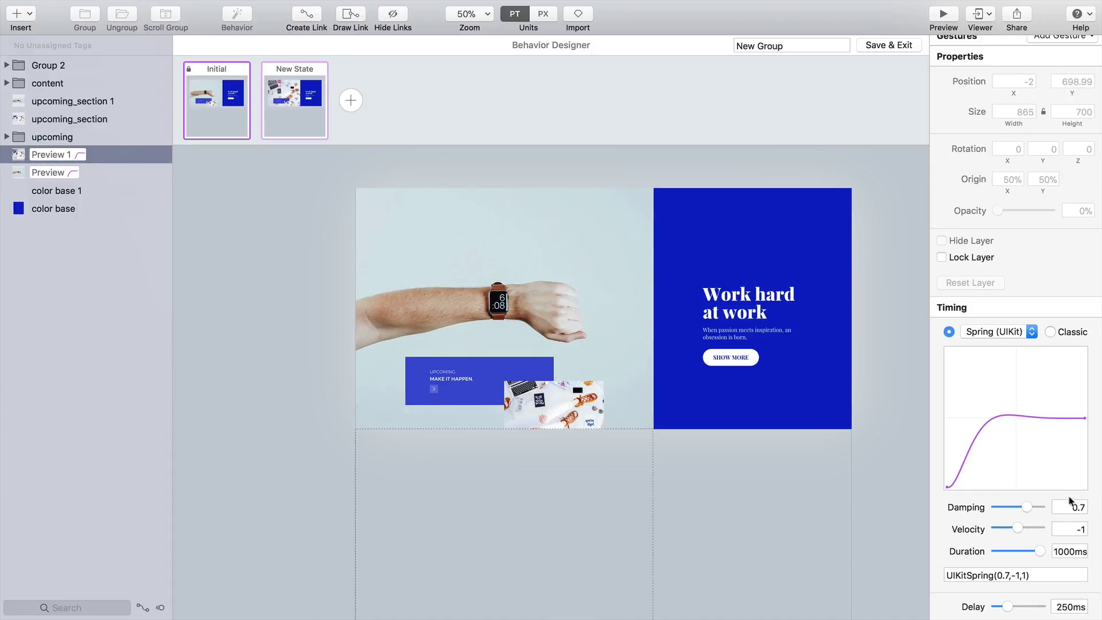
{"action": "left_click", "coordinate": [60, 173]}
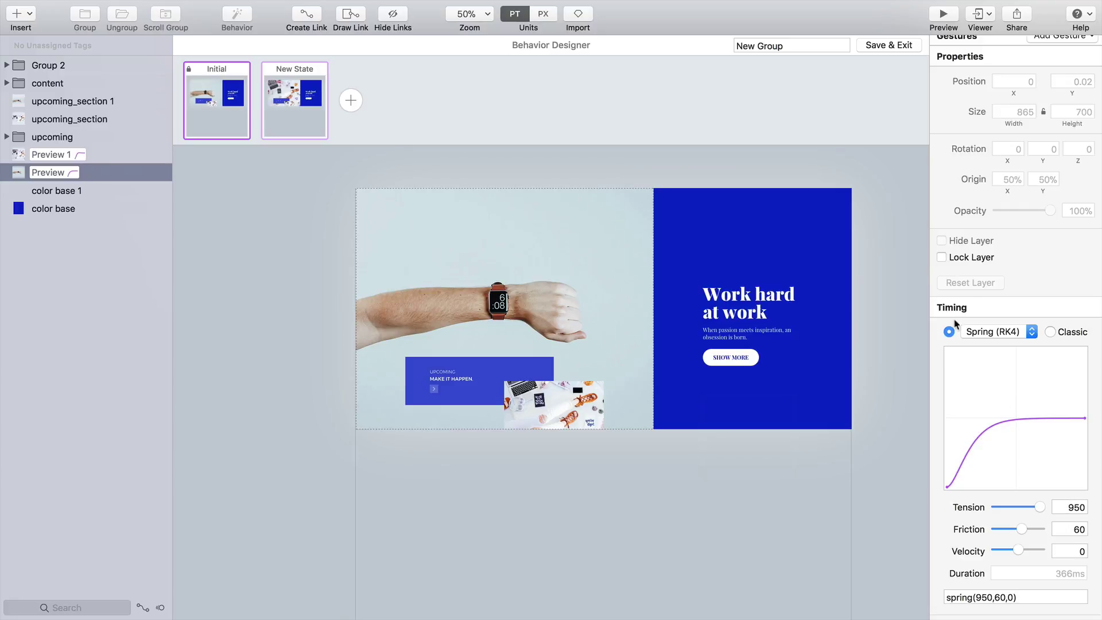
{"action": "left_click", "coordinate": [1004, 334]}
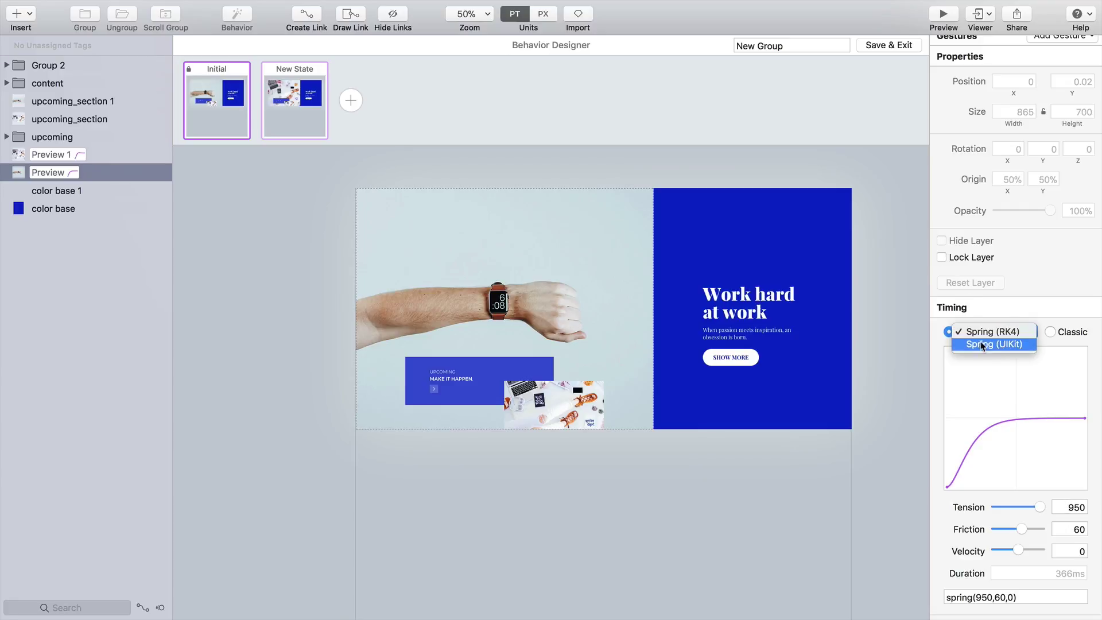
{"action": "left_click", "coordinate": [979, 345]}
{"action": "left_click", "coordinate": [1100, 508]}
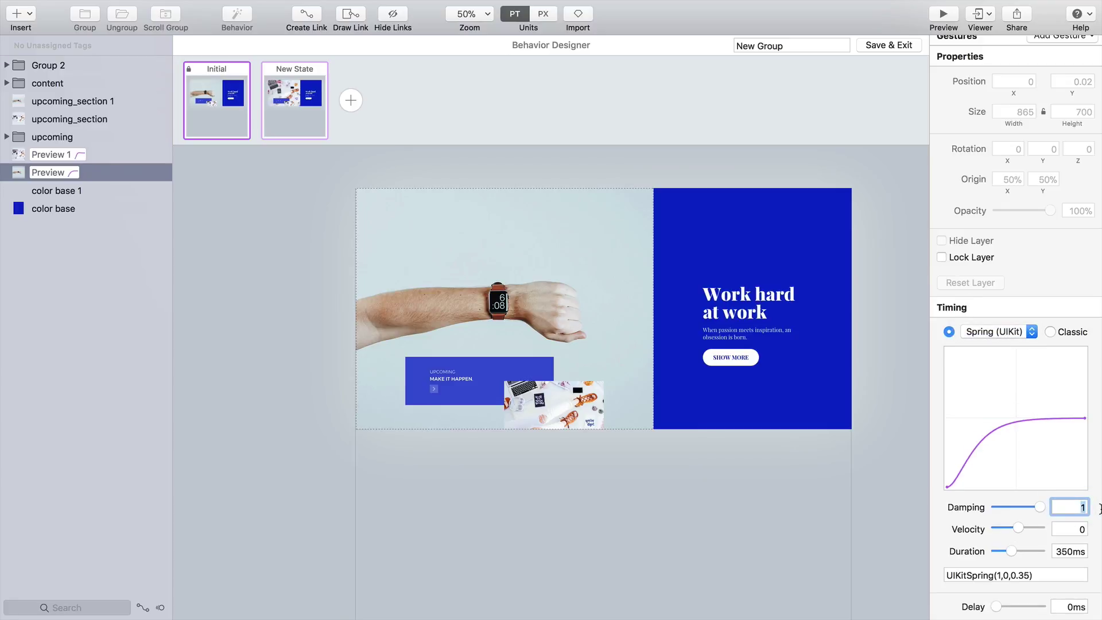
{"action": "type", "text": "0.7"}
{"action": "key", "text": "Tab"}
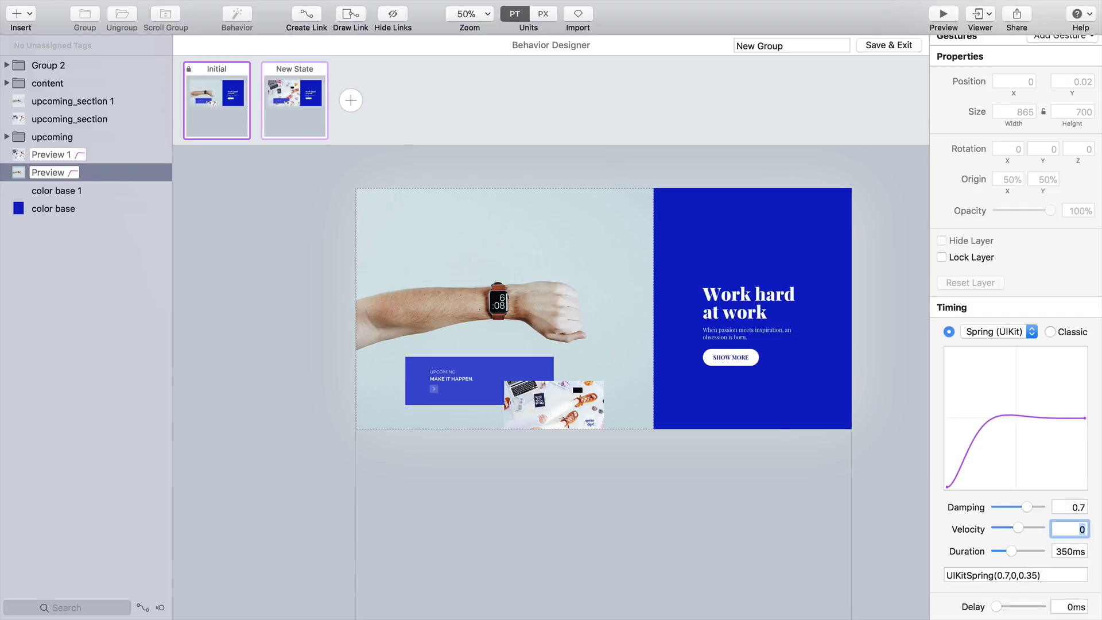
Set the Preview watch photo's spring velocity to -1, its duration to 1000 ms and its delay to 250 ms
{"action": "type", "text": "-1"}
{"action": "key", "text": "Tab"}
{"action": "type", "text": "1"}
{"action": "key", "text": "Tab"}
{"action": "key", "text": "Tab"}
{"action": "type", "text": "25"}
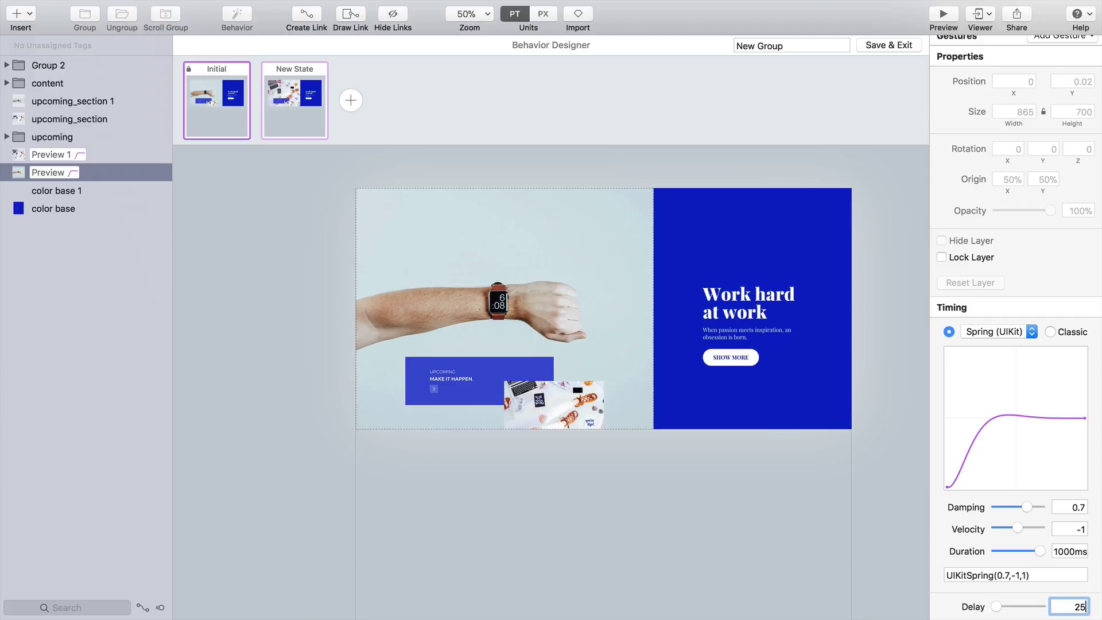
{"action": "type", "text": "0"}
{"action": "key", "text": "Return"}
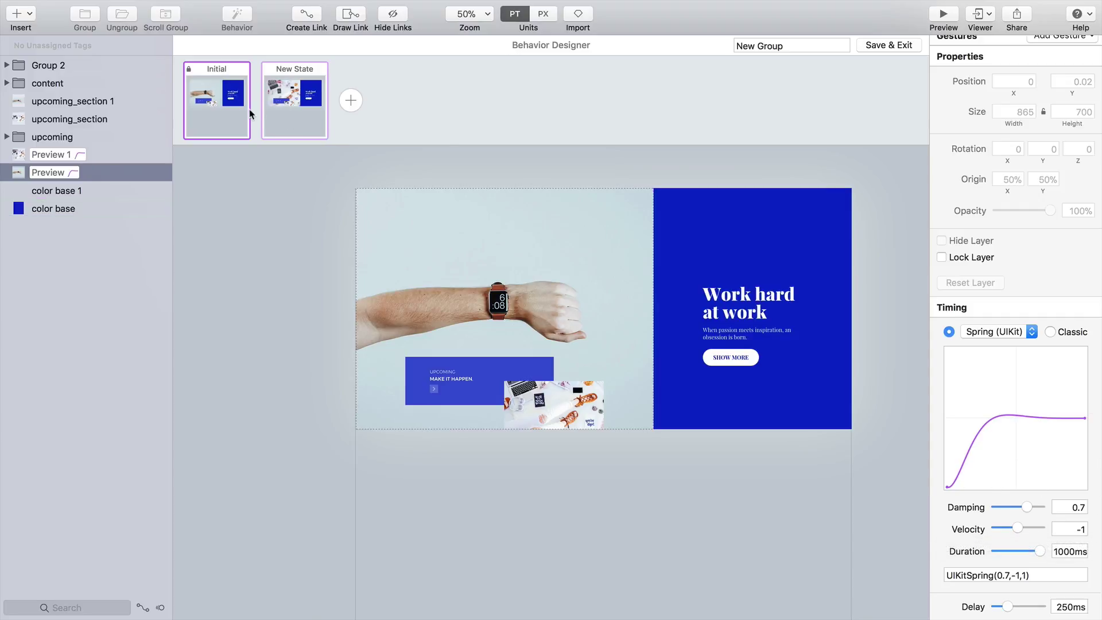
Switch to the New State and back to Initial to examine both large photos moving with matching timing
{"action": "left_click", "coordinate": [295, 102]}
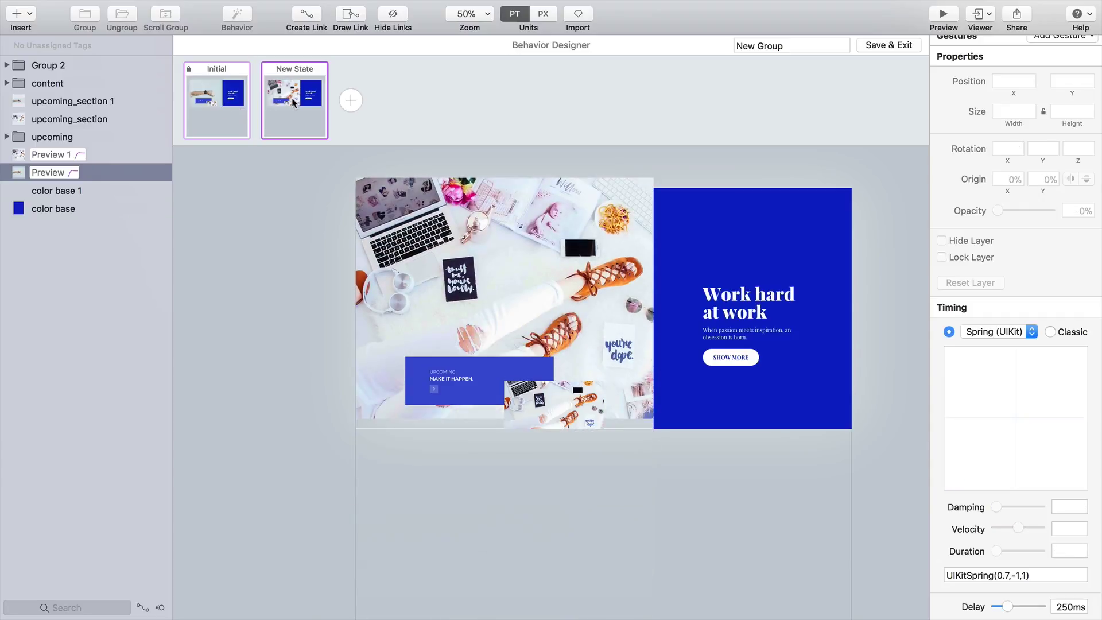
{"action": "left_click", "coordinate": [250, 104]}
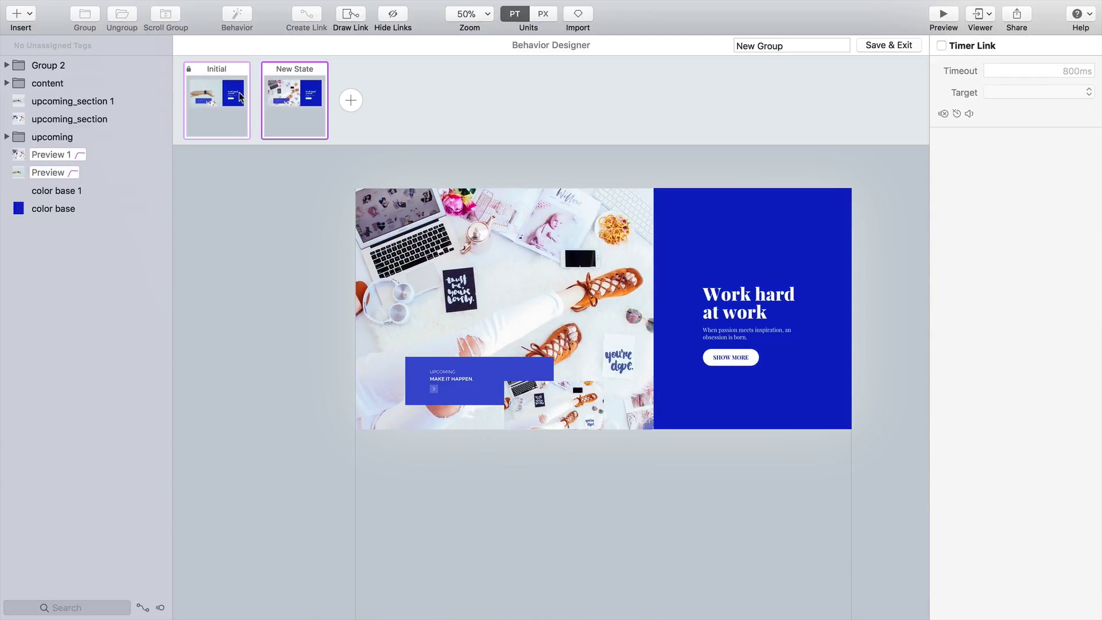
{"action": "left_click", "coordinate": [240, 97]}
In the new state, move the upcoming_section shoe thumbnail straight down to Y 700
{"action": "scroll", "coordinate": [414, 419], "scroll_direction": "up", "scroll_amount": 1}
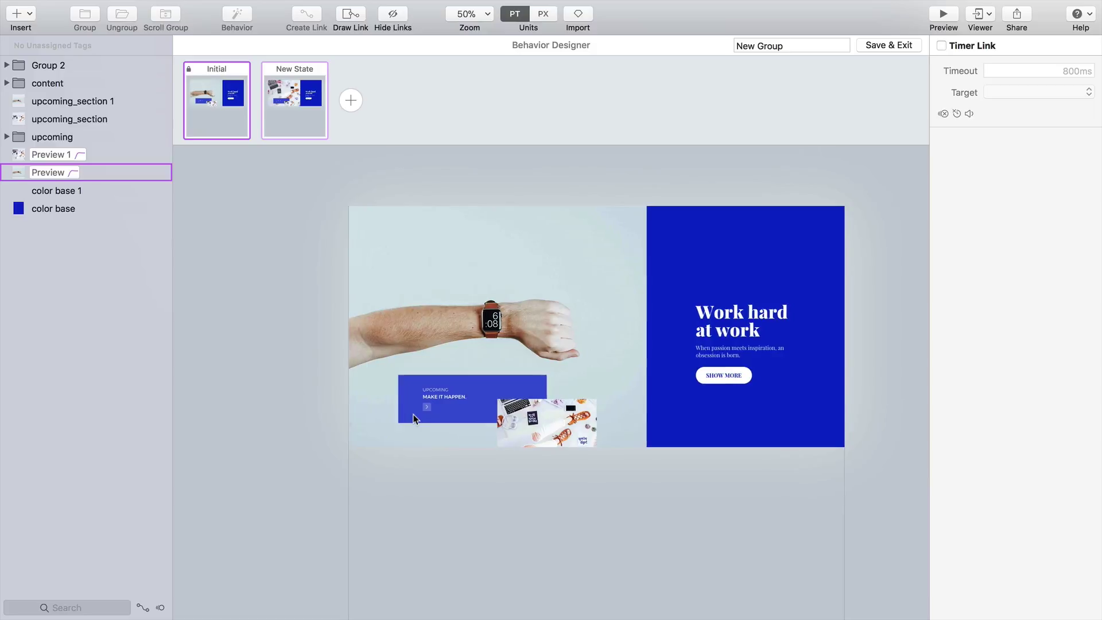
{"action": "key", "text": "super+plus"}
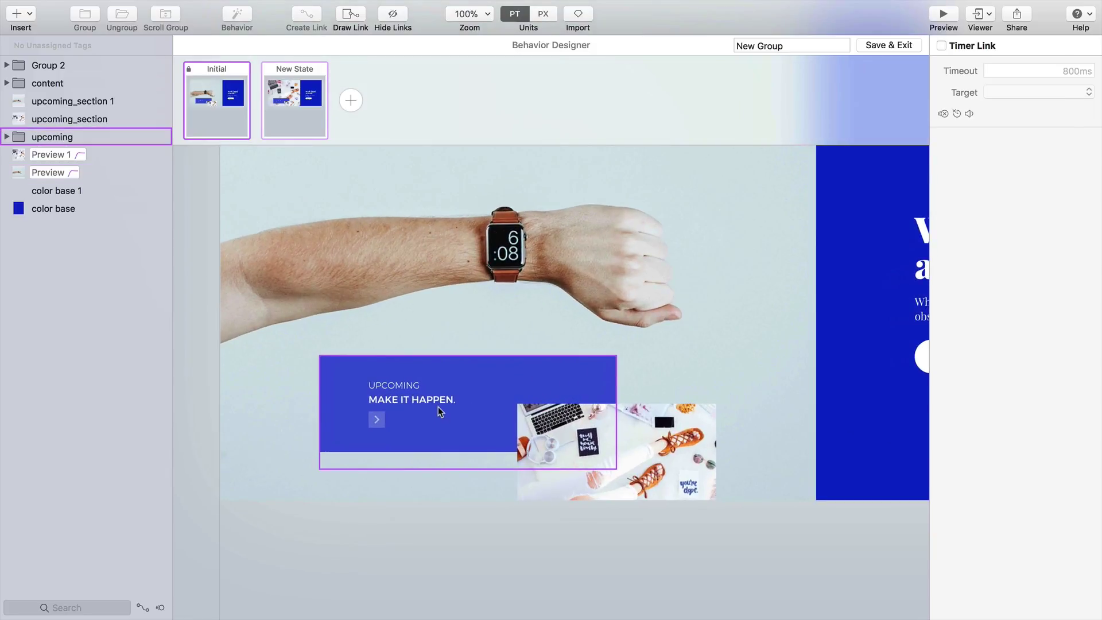
{"action": "left_click", "coordinate": [440, 411]}
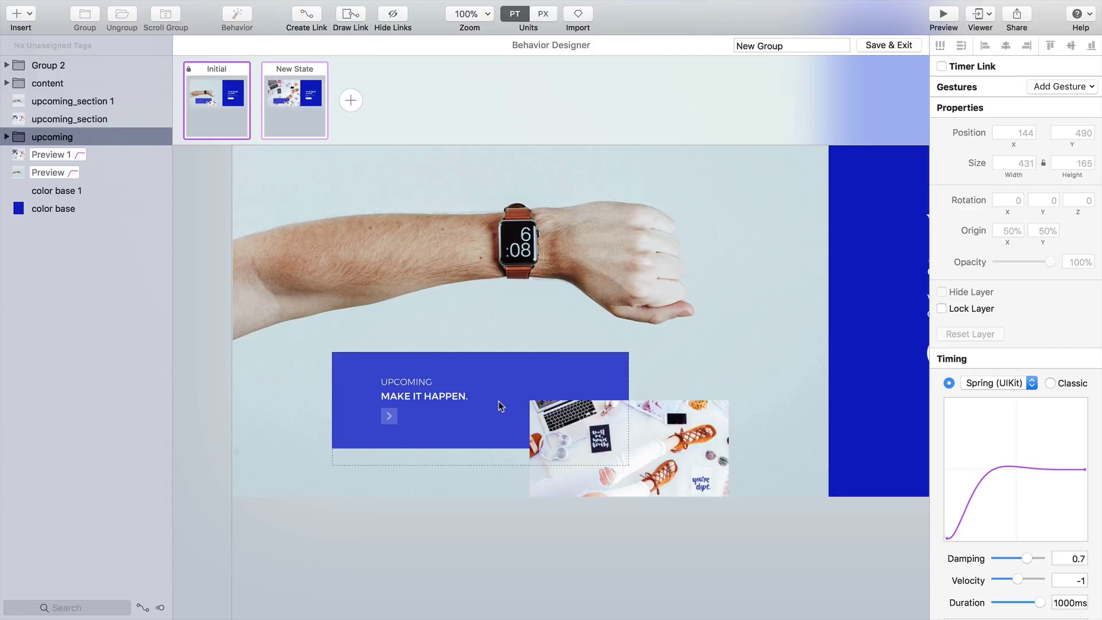
{"action": "left_click", "coordinate": [642, 469]}
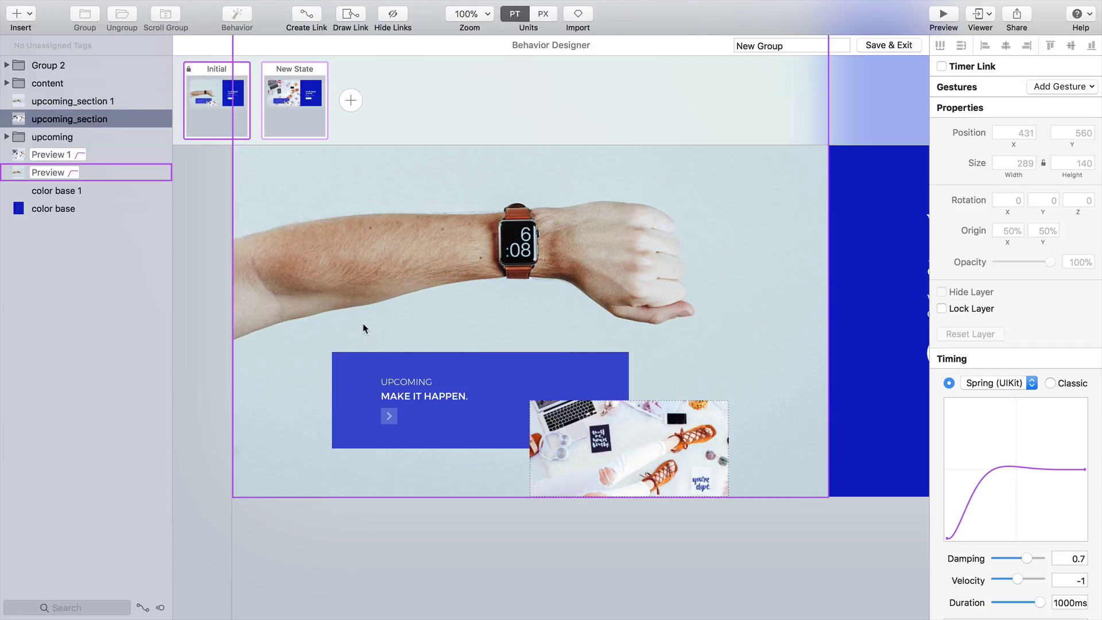
{"action": "left_click", "coordinate": [309, 84]}
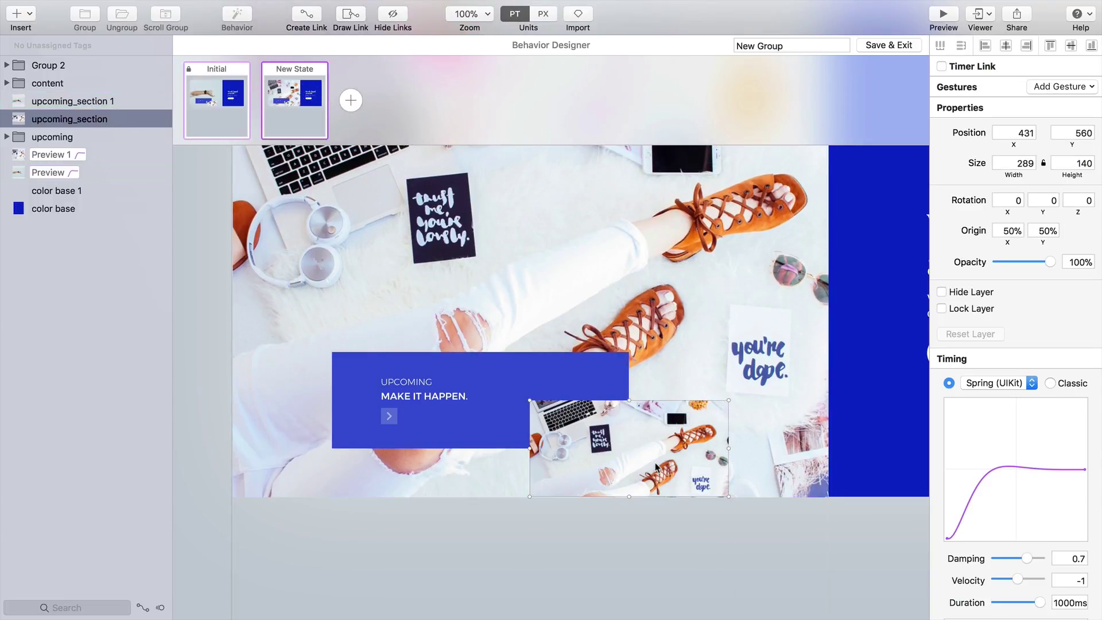
{"action": "left_click_drag", "start_coordinate": [640, 430], "coordinate": [639, 458]}
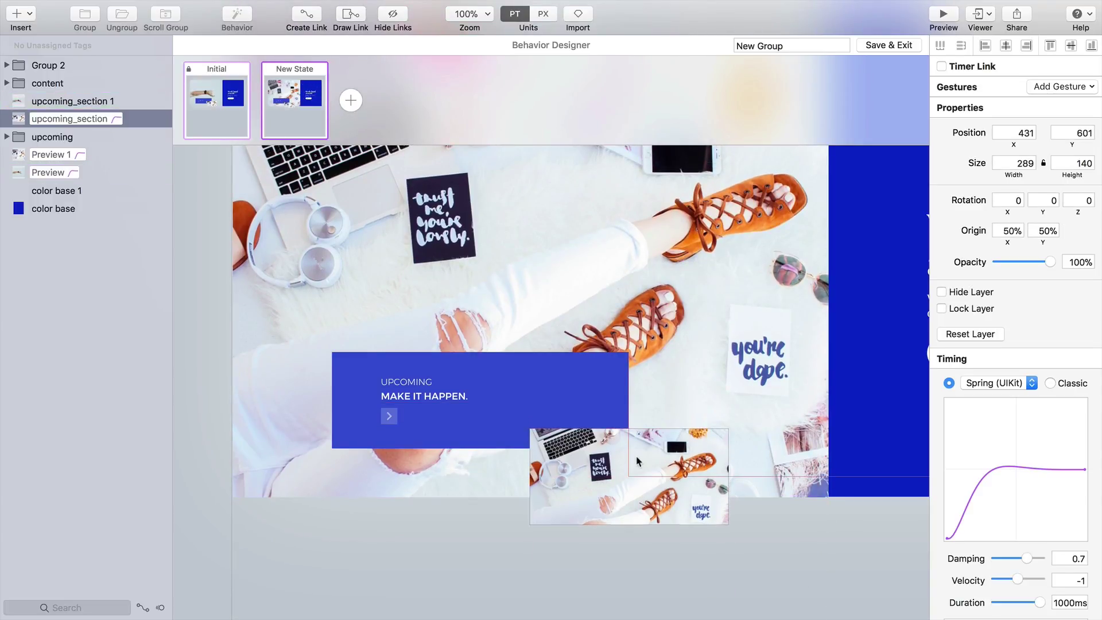
{"action": "key", "text": "super+z"}
{"action": "key", "text": "shift+Down"}
{"action": "key", "text": "shift+Down"}
{"action": "key", "text": "shift+Down"}
{"action": "key", "text": "shift+Down"}
{"action": "key", "text": "shift+Down"}
{"action": "key", "text": "shift+Down"}
{"action": "key", "text": "shift+Down"}
{"action": "key", "text": "shift+Down"}
{"action": "key", "text": "shift+Down"}
{"action": "key", "text": "shift+Down"}
{"action": "key", "text": "shift+Down"}
{"action": "key", "text": "shift+Down"}
{"action": "key", "text": "shift+Down"}
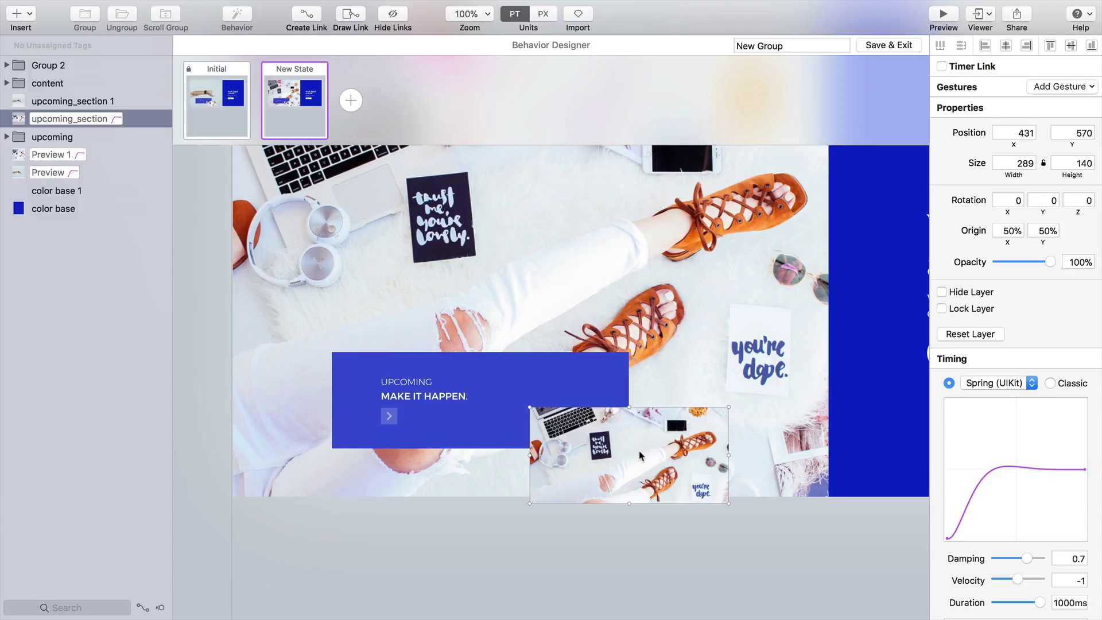
{"action": "key", "text": "shift+Down"}
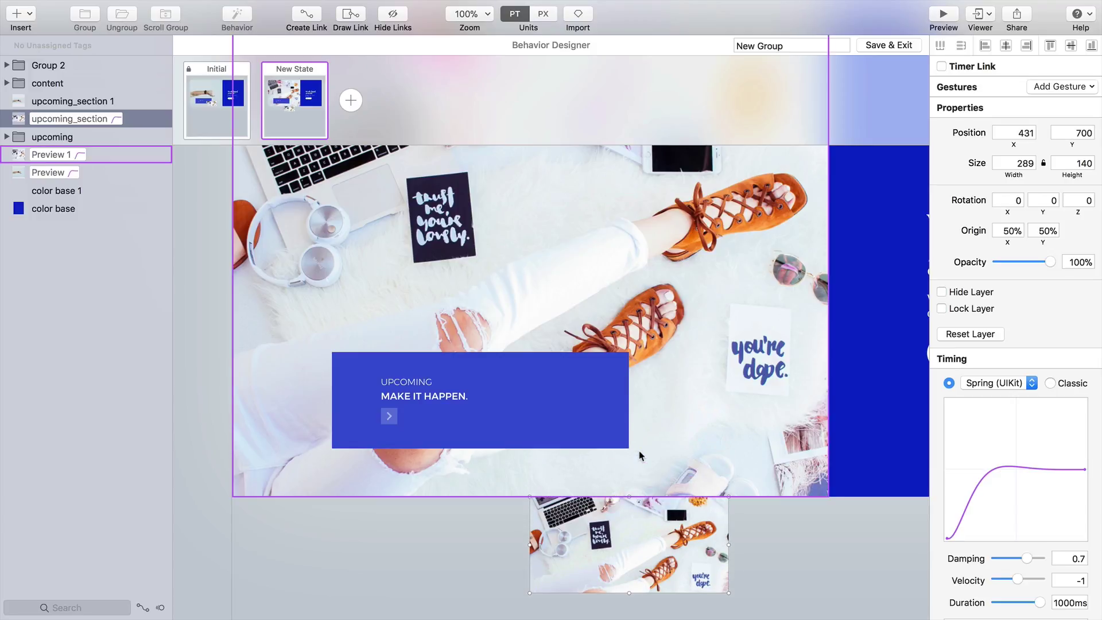
In the new state, move the hidden upcoming_section 1 thumbnail straight up to Y 560
{"action": "left_click", "coordinate": [84, 105]}
{"action": "key", "text": "shift+Up"}
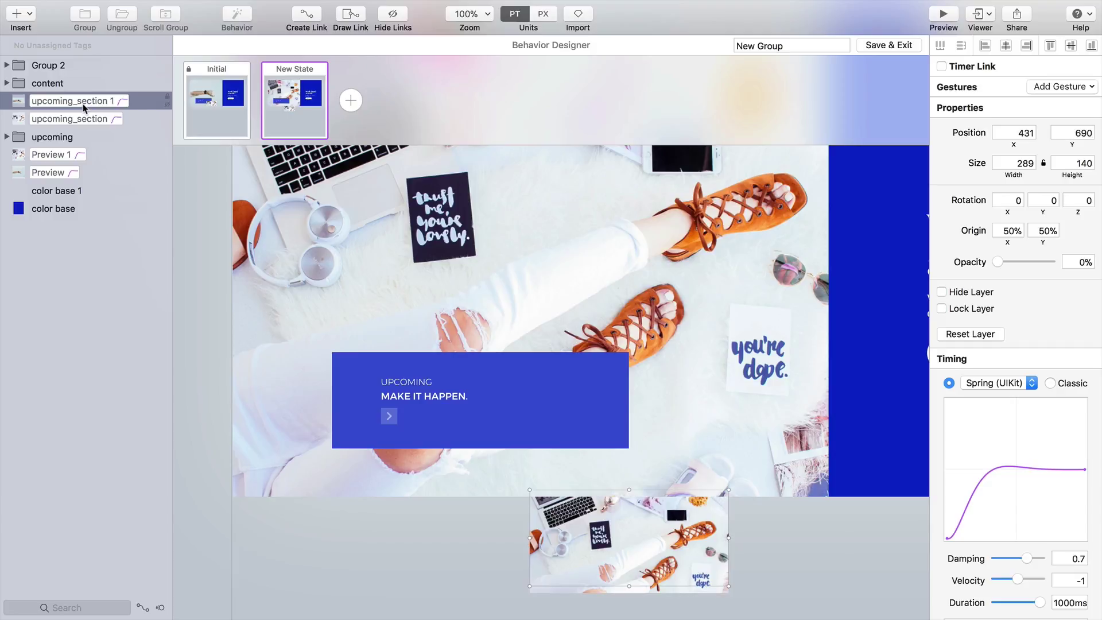
{"action": "key", "text": "shift+Up"}
{"action": "key", "text": "shift+Up"}
{"action": "key", "text": "shift+Up"}
{"action": "key", "text": "shift+Up"}
{"action": "key", "text": "shift+Up"}
{"action": "key", "text": "shift+Up"}
{"action": "key", "text": "shift+Up"}
{"action": "key", "text": "shift+Up"}
{"action": "key", "text": "shift+Up"}
{"action": "key", "text": "shift+Up"}
{"action": "key", "text": "shift+Up"}
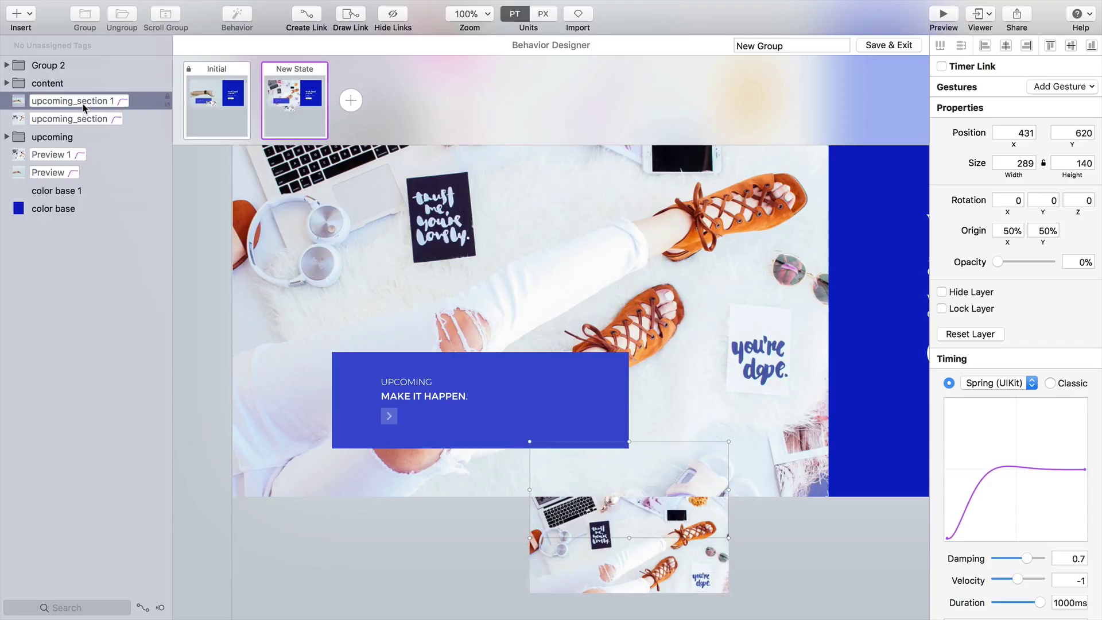
{"action": "key", "text": "shift+Up"}
{"action": "key", "text": "shift+Up"}
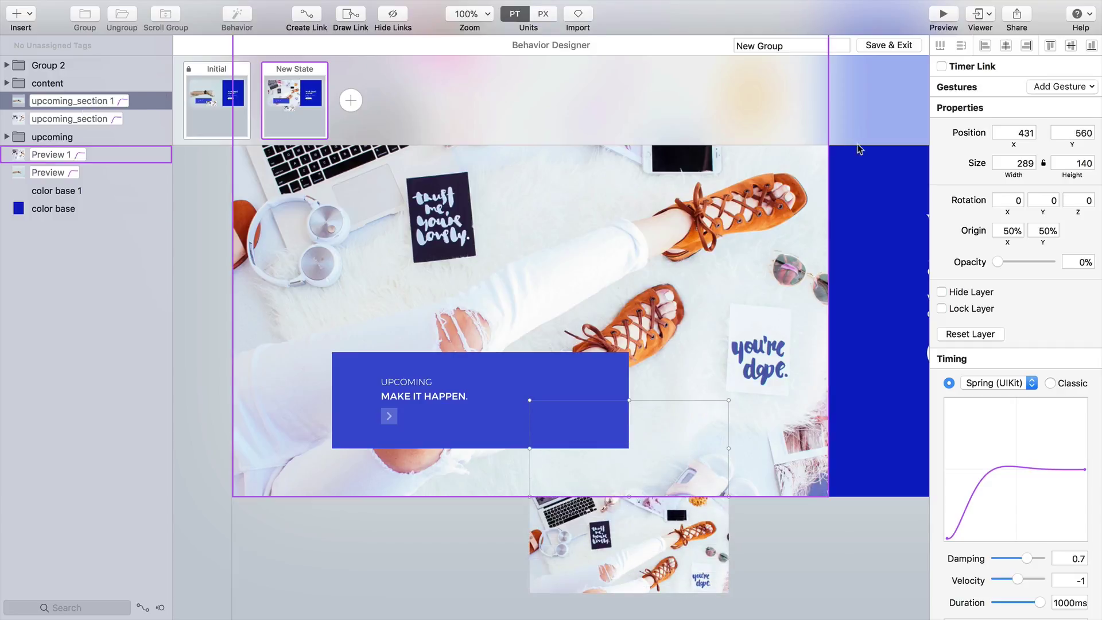
Set the upcoming_section 1 watch thumbnail's opacity to 100% in the new state and switch between states to examine the thumbnail swap
{"action": "left_click_drag", "start_coordinate": [1000, 261], "coordinate": [1051, 262]}
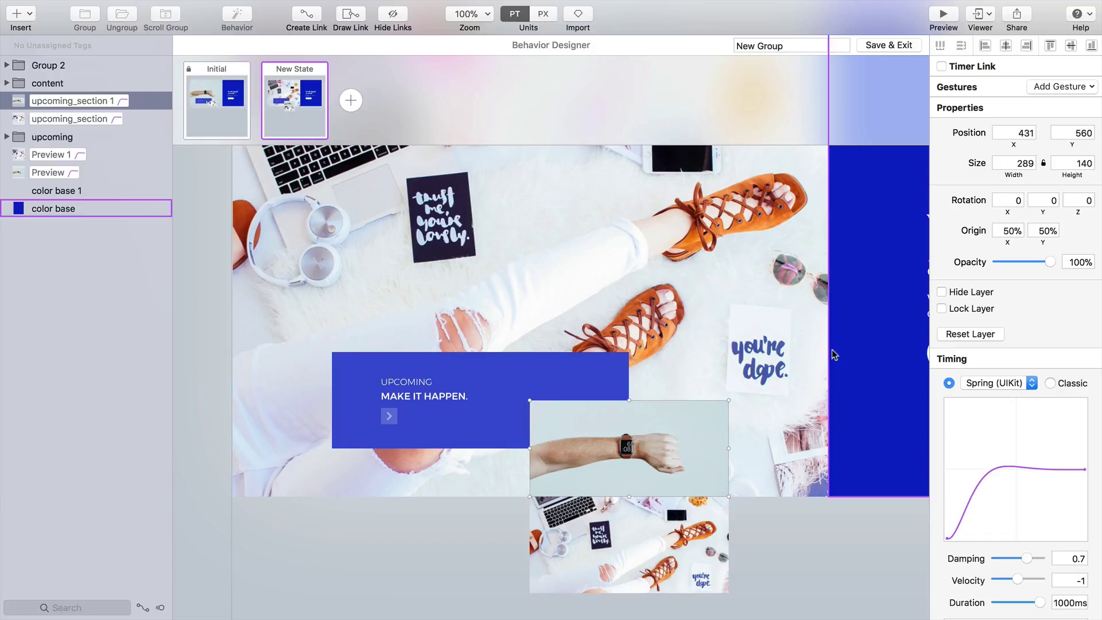
{"action": "key", "text": "super+minus"}
{"action": "left_click_drag", "start_coordinate": [808, 343], "coordinate": [712, 357]}
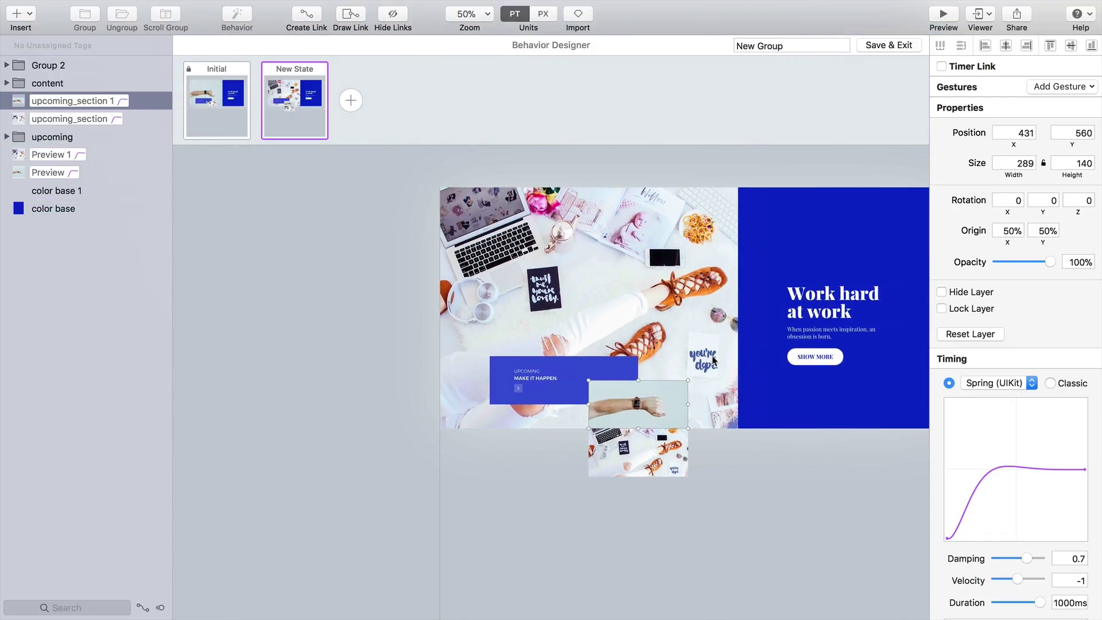
{"action": "left_click", "coordinate": [228, 111]}
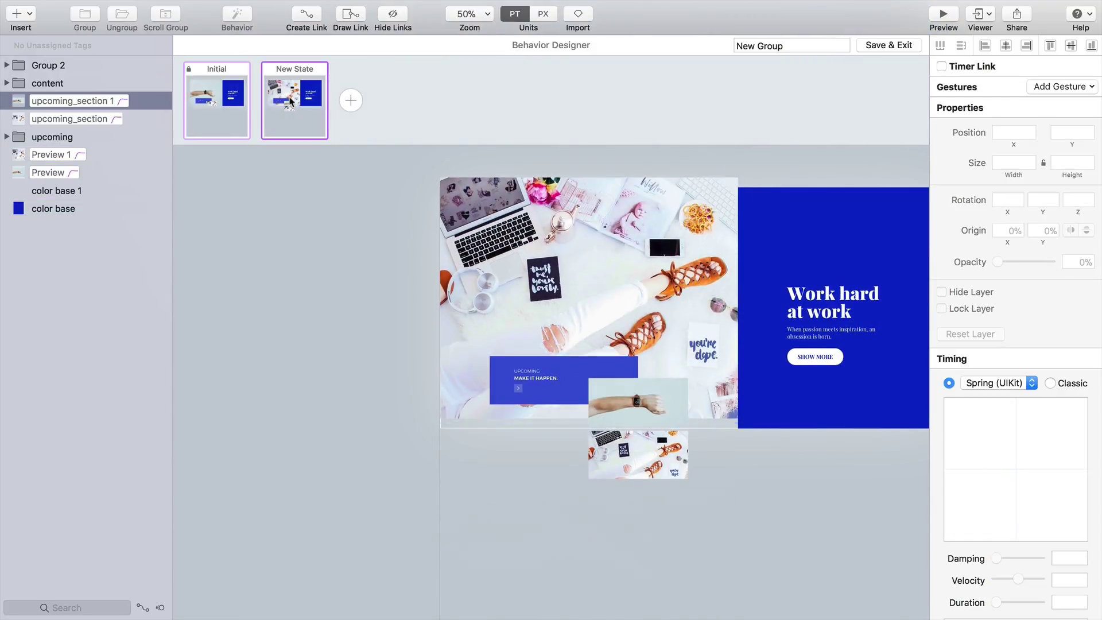
{"action": "left_click", "coordinate": [297, 99]}
{"action": "left_click", "coordinate": [220, 114]}
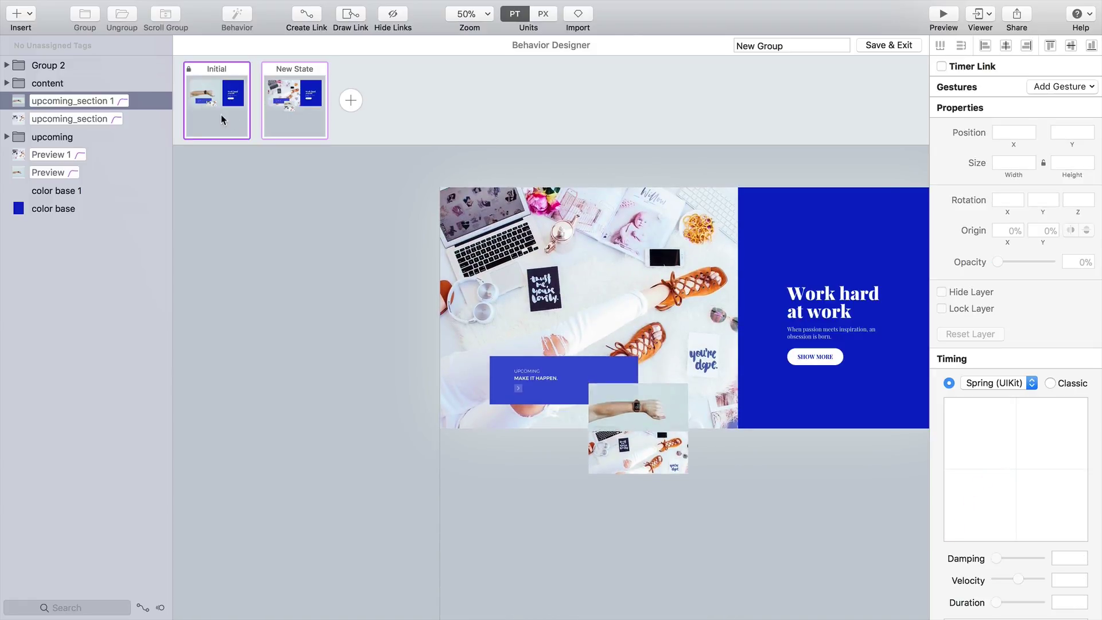
{"action": "left_click", "coordinate": [648, 401]}
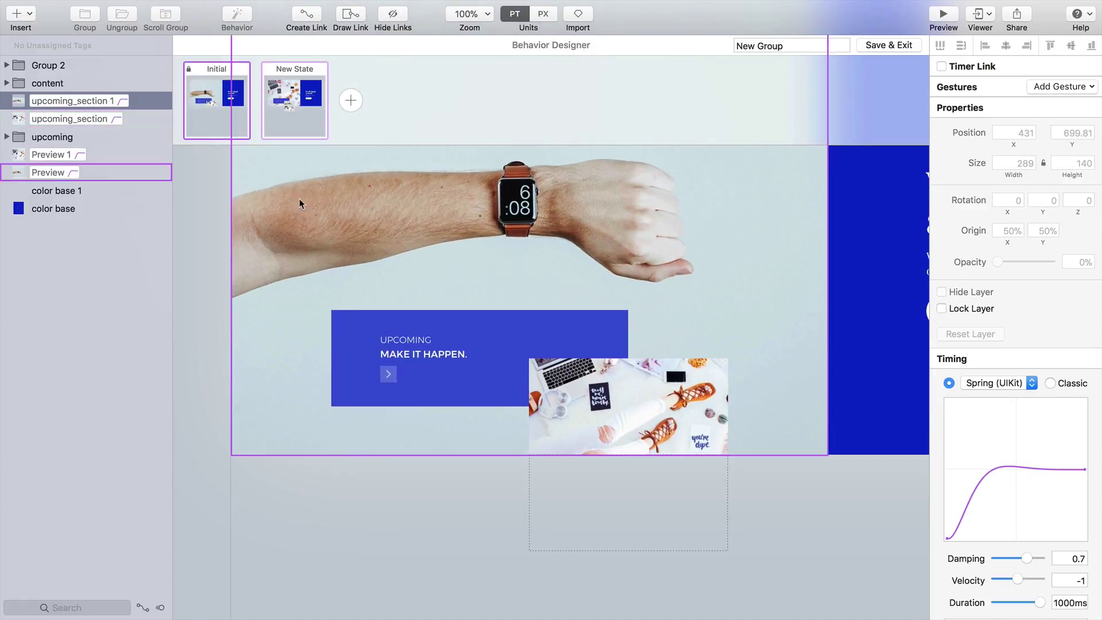
{"action": "left_click", "coordinate": [315, 125]}
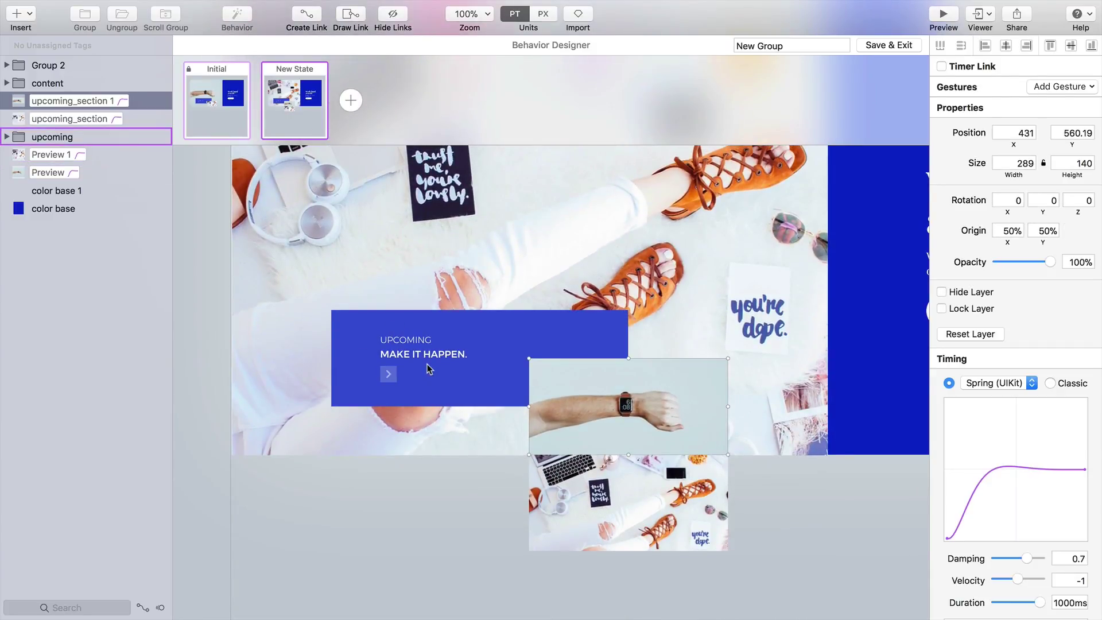
In the new state, open the upcoming group's nested content group and set text 1's opacity to 100%
{"action": "scroll", "coordinate": [506, 432], "scroll_direction": "down", "scroll_amount": 5}
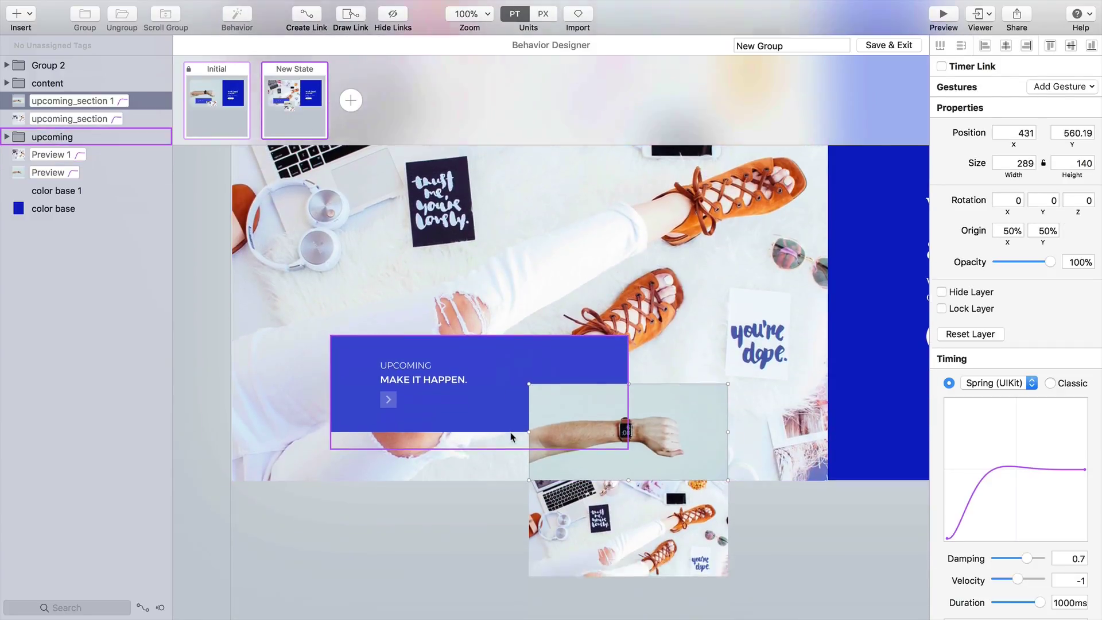
{"action": "scroll", "coordinate": [464, 383], "scroll_direction": "right", "scroll_amount": 2}
{"action": "scroll", "coordinate": [459, 379], "scroll_direction": "left", "scroll_amount": 2}
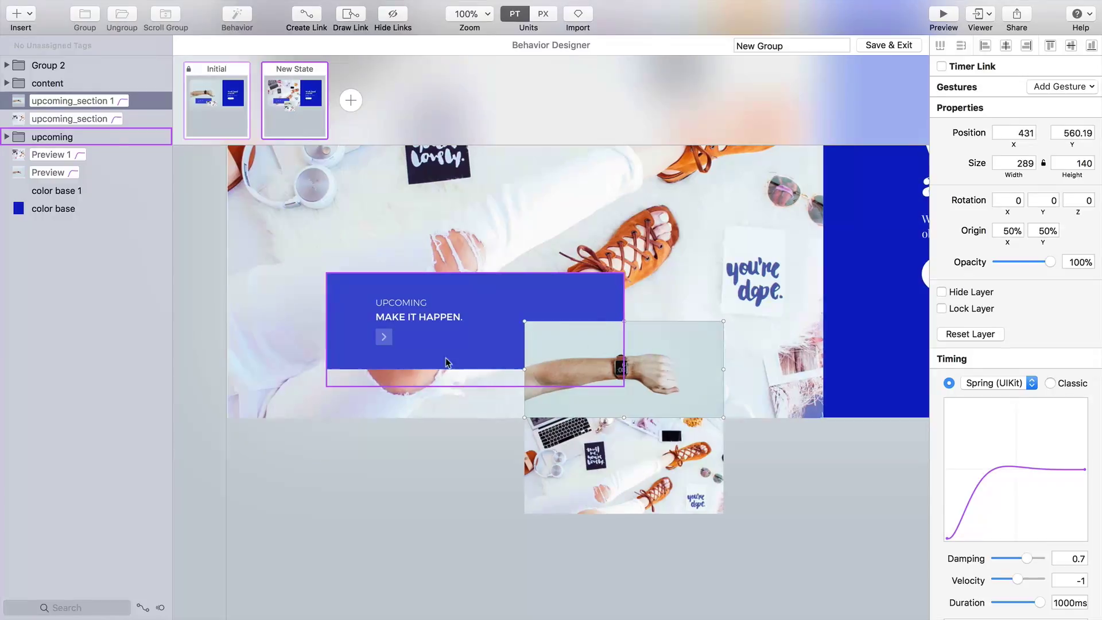
{"action": "left_click", "coordinate": [432, 339]}
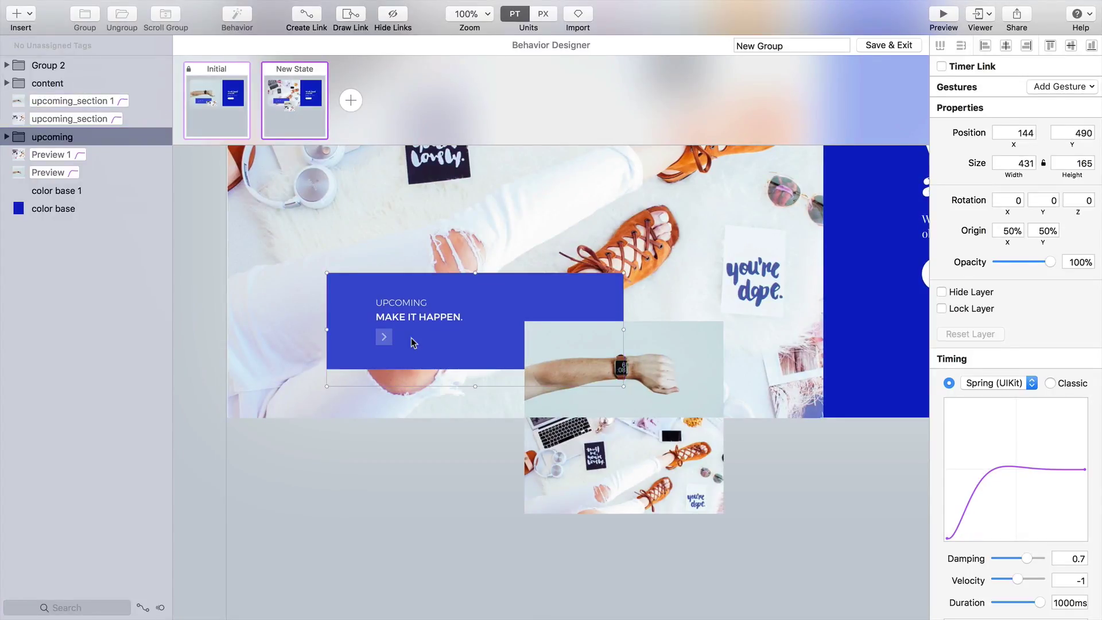
{"action": "double_click", "coordinate": [413, 342]}
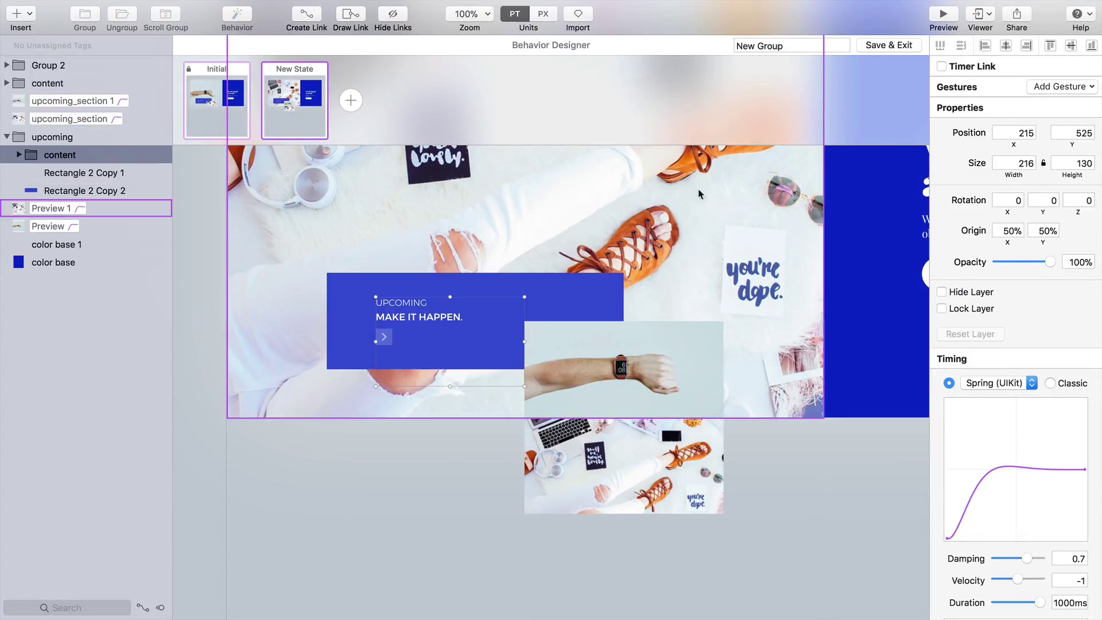
{"action": "left_click", "coordinate": [19, 155]}
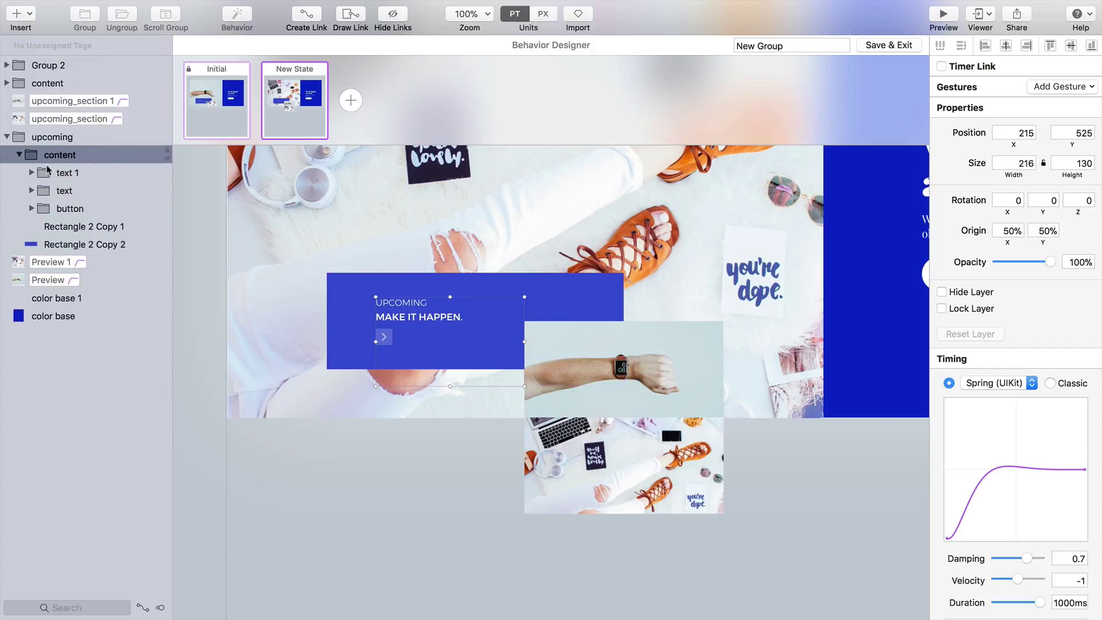
{"action": "left_click", "coordinate": [64, 193]}
{"action": "left_click", "coordinate": [65, 175]}
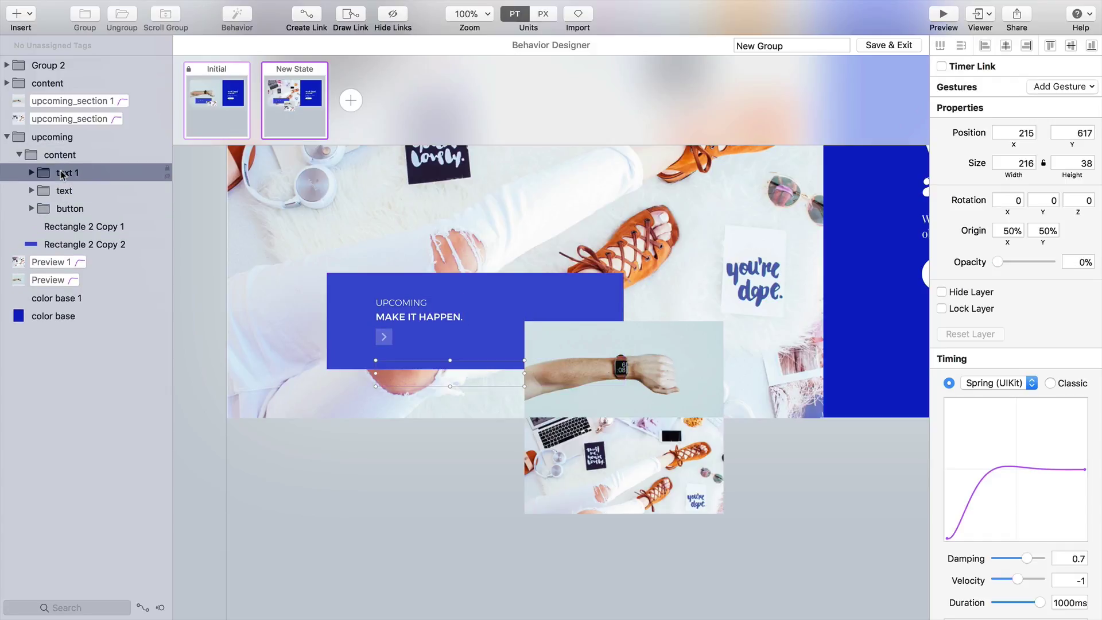
{"action": "left_click_drag", "start_coordinate": [998, 261], "coordinate": [1050, 261]}
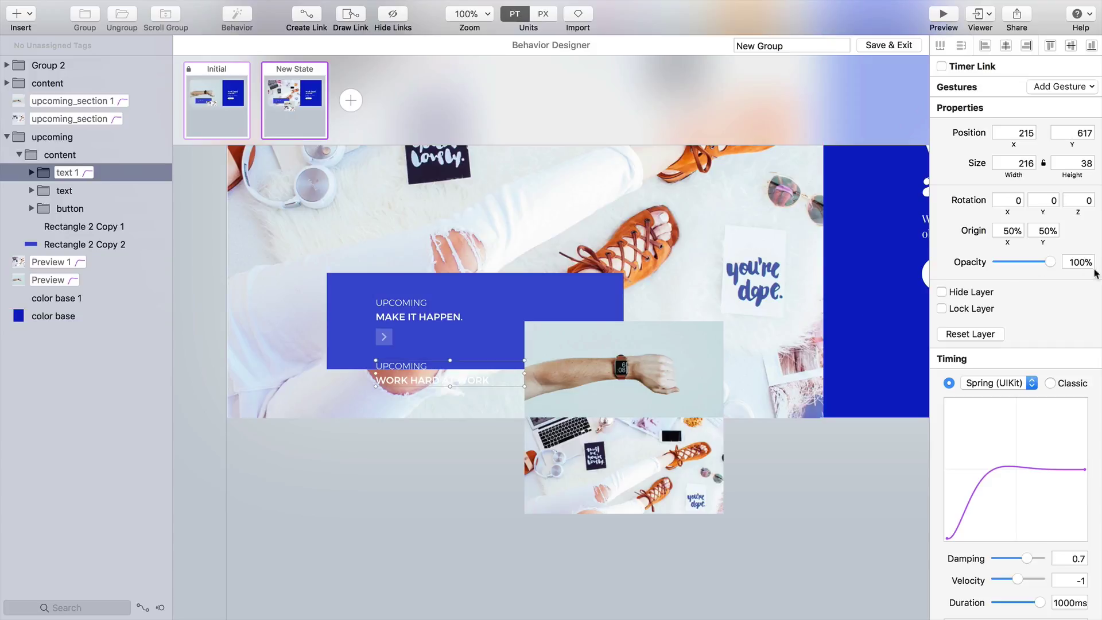
Move the text 1 group straight up to Y 525, onto the existing upcoming card text
{"action": "scroll", "coordinate": [431, 301], "scroll_direction": "up", "scroll_amount": 3}
{"action": "key", "text": "shift+Up"}
{"action": "key", "text": "shift+Up"}
{"action": "key", "text": "shift+Up"}
{"action": "key", "text": "shift+Up"}
{"action": "key", "text": "shift+Up"}
{"action": "key", "text": "shift+Up"}
{"action": "key", "text": "shift+Up"}
{"action": "key", "text": "shift+Up"}
{"action": "key", "text": "Up"}
{"action": "key", "text": "Up"}
{"action": "key", "text": "Up"}
{"action": "key", "text": "Up"}
{"action": "key", "text": "Up"}
{"action": "key", "text": "Up"}
{"action": "key", "text": "Up"}
{"action": "key", "text": "Up"}
{"action": "key", "text": "Up"}
{"action": "key", "text": "Up"}
{"action": "key", "text": "Up"}
{"action": "key", "text": "Up"}
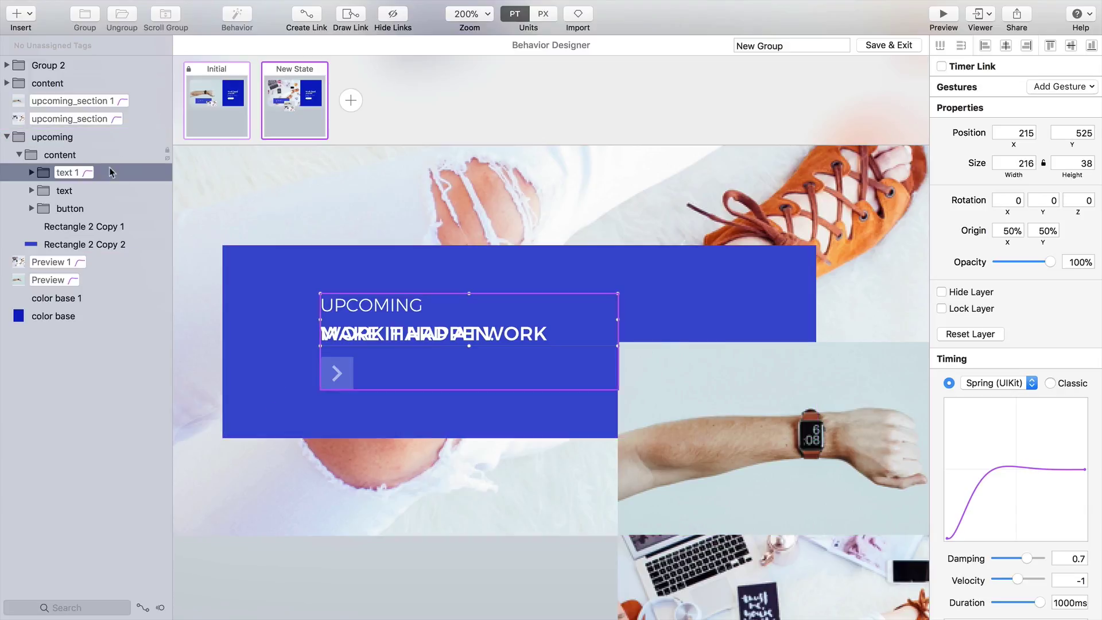
Move the "Make it happen." text group down to Y 615 and set its opacity to 0%
{"action": "left_click", "coordinate": [62, 195]}
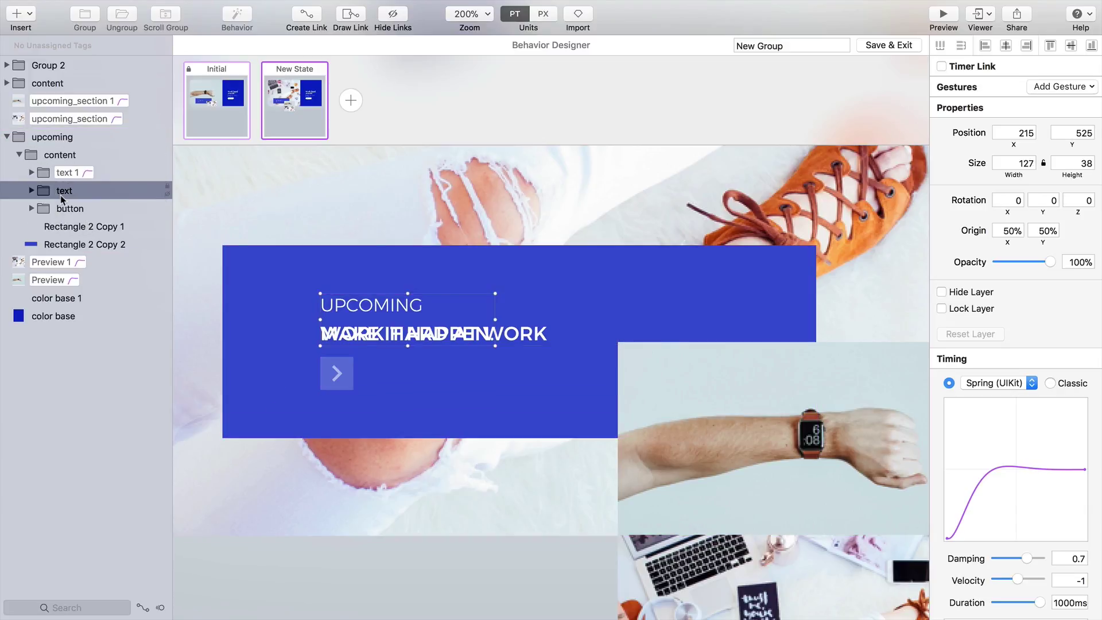
{"action": "key", "text": "shift+Down"}
{"action": "key", "text": "shift+Down"}
{"action": "key", "text": "shift+Down"}
{"action": "key", "text": "shift+Down"}
{"action": "key", "text": "shift+Down"}
{"action": "key", "text": "shift+Down"}
{"action": "key", "text": "shift+Down"}
{"action": "key", "text": "shift+Down"}
{"action": "key", "text": "shift+Down"}
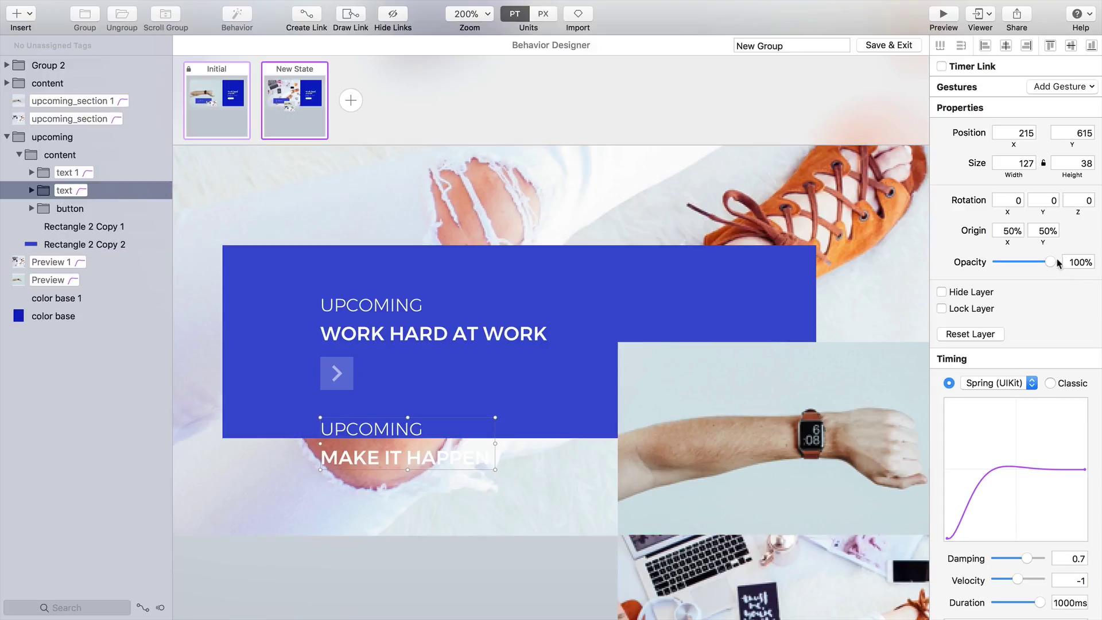
{"action": "left_click_drag", "start_coordinate": [1052, 262], "coordinate": [918, 258]}
Switch between Initial and New State to examine how the upcoming card's texts swap
{"action": "left_click", "coordinate": [231, 103]}
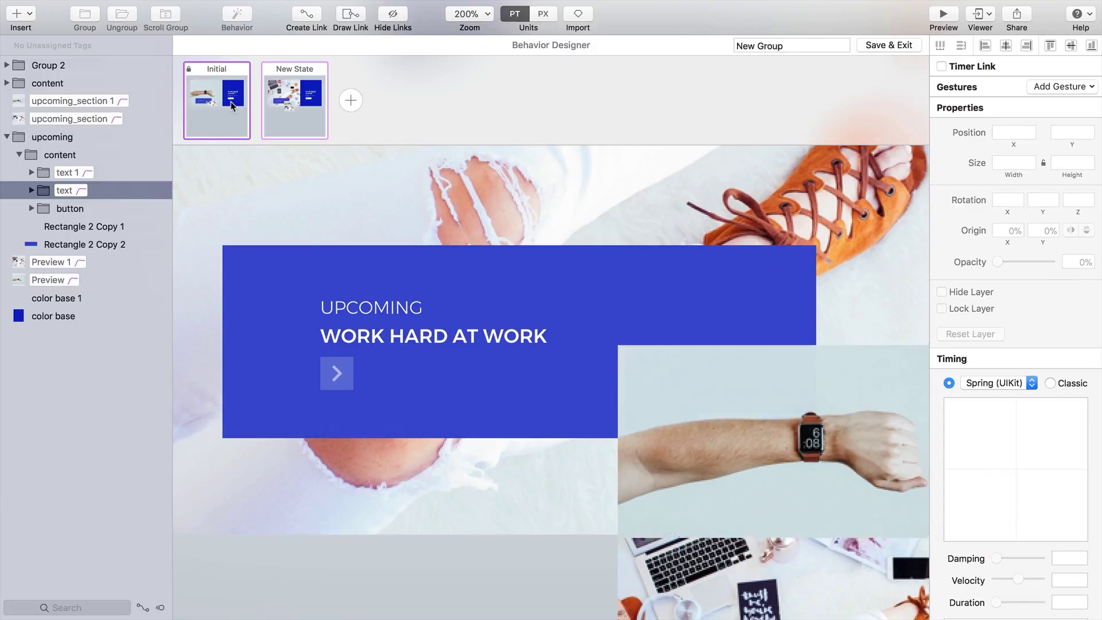
{"action": "left_click", "coordinate": [280, 99]}
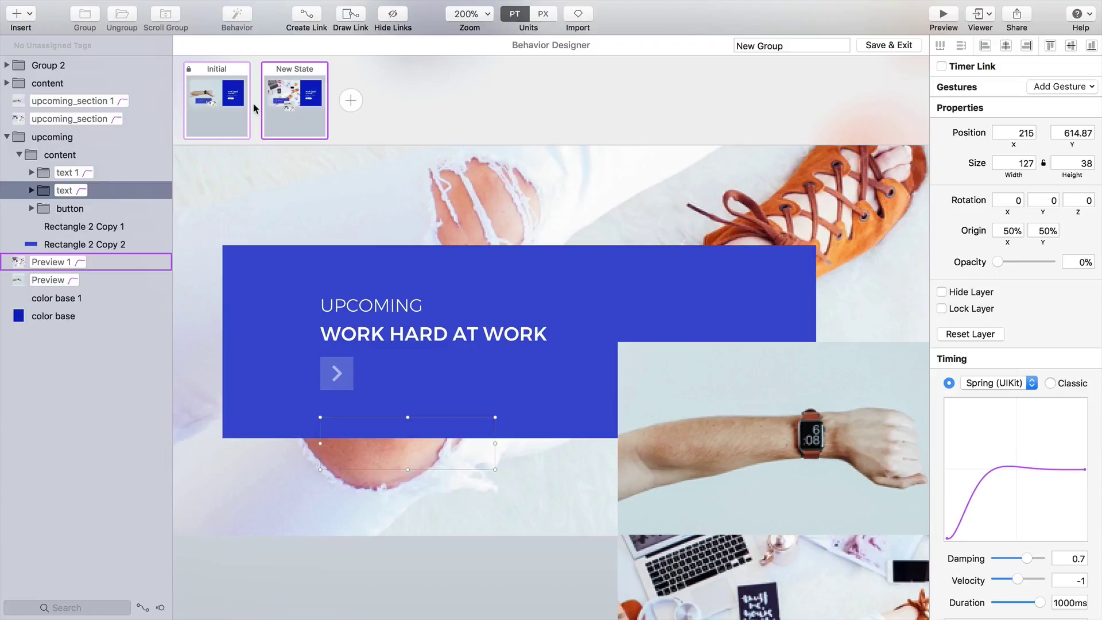
{"action": "left_click", "coordinate": [234, 106]}
{"action": "left_click", "coordinate": [268, 110]}
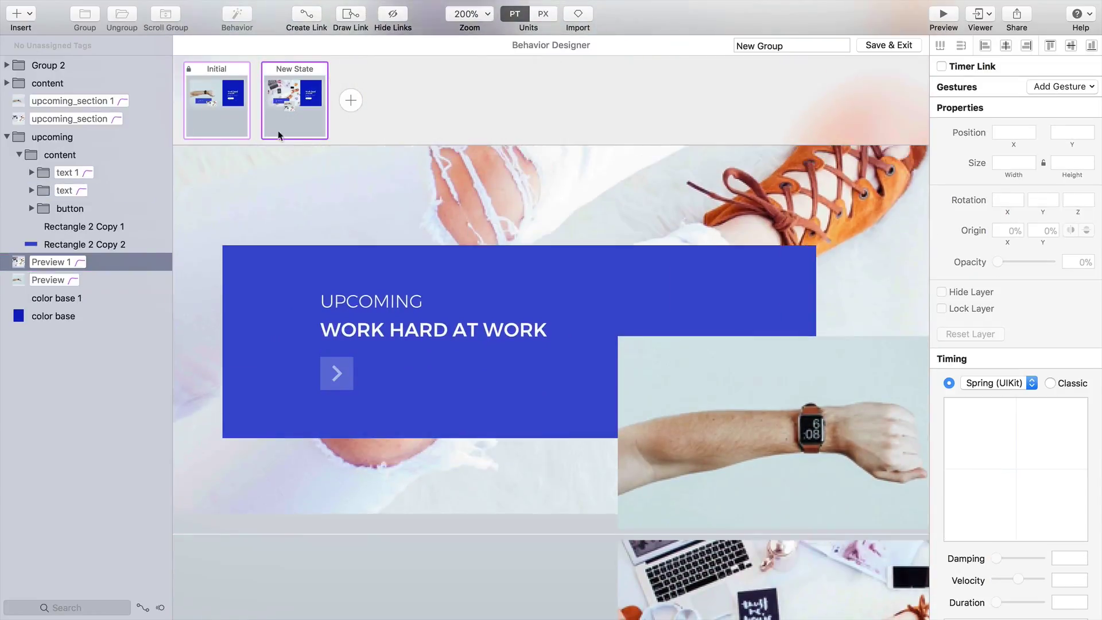
Stretch the orange Rectangle 2 Copy 1 upward to Y 490 and height 140, with its opacity at 100%
{"action": "left_click", "coordinate": [73, 227]}
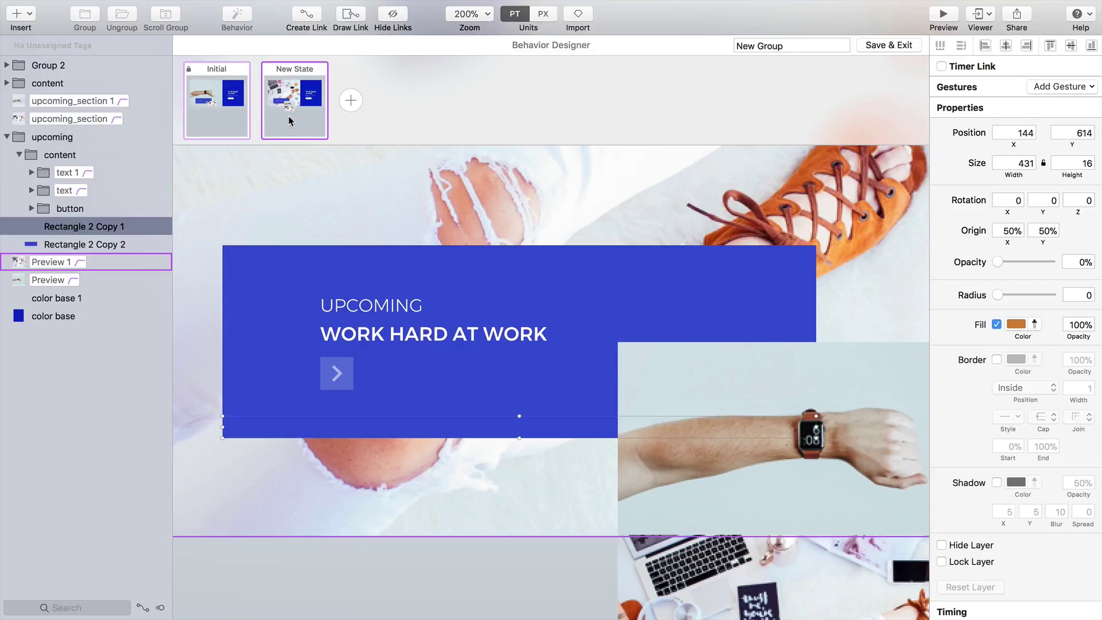
{"action": "left_click_drag", "start_coordinate": [519, 415], "coordinate": [542, 253]}
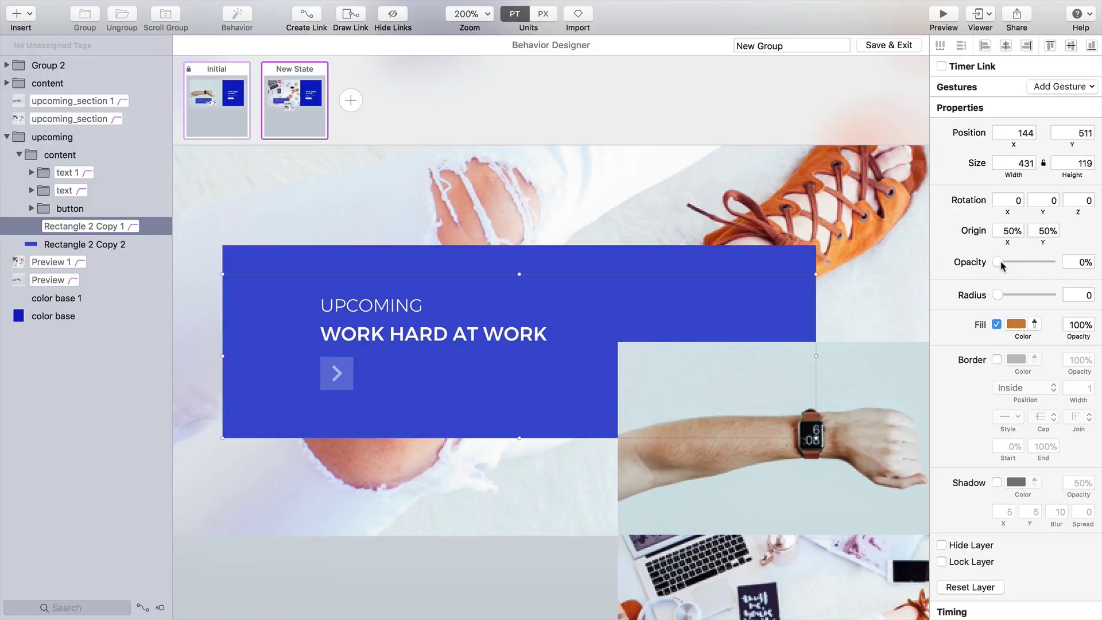
{"action": "left_click_drag", "start_coordinate": [1000, 262], "coordinate": [1051, 263]}
{"action": "left_click_drag", "start_coordinate": [520, 273], "coordinate": [522, 244]}
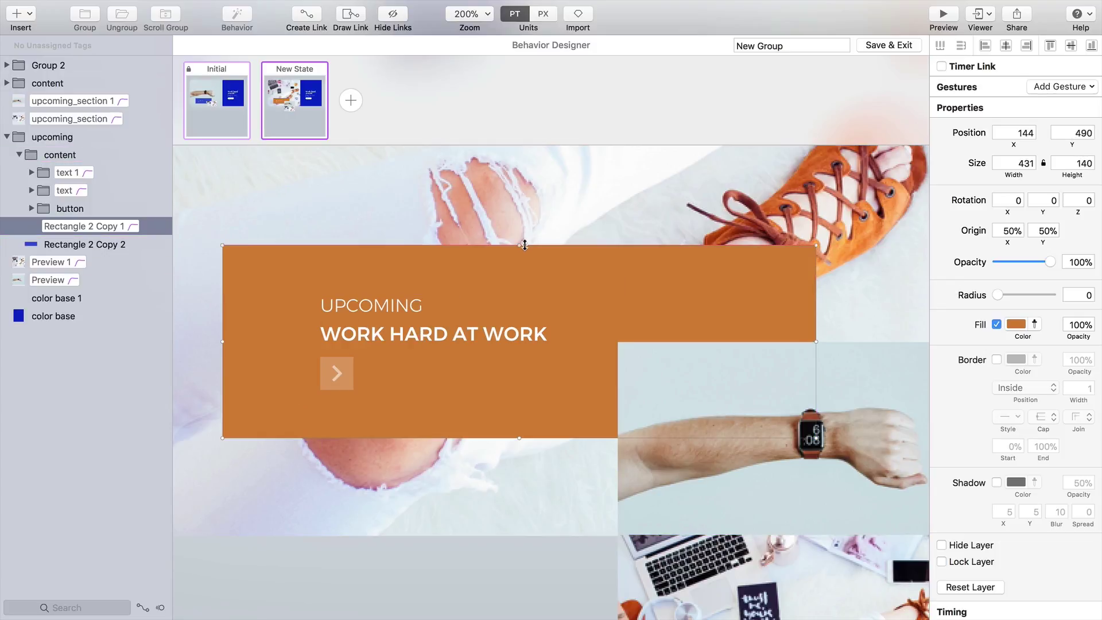
Shrink the blue Rectangle 2 Copy 2 from its upper edge to height 19 at Y 611, with opacity 0%
{"action": "left_click", "coordinate": [67, 246]}
{"action": "left_click_drag", "start_coordinate": [520, 311], "coordinate": [519, 411]}
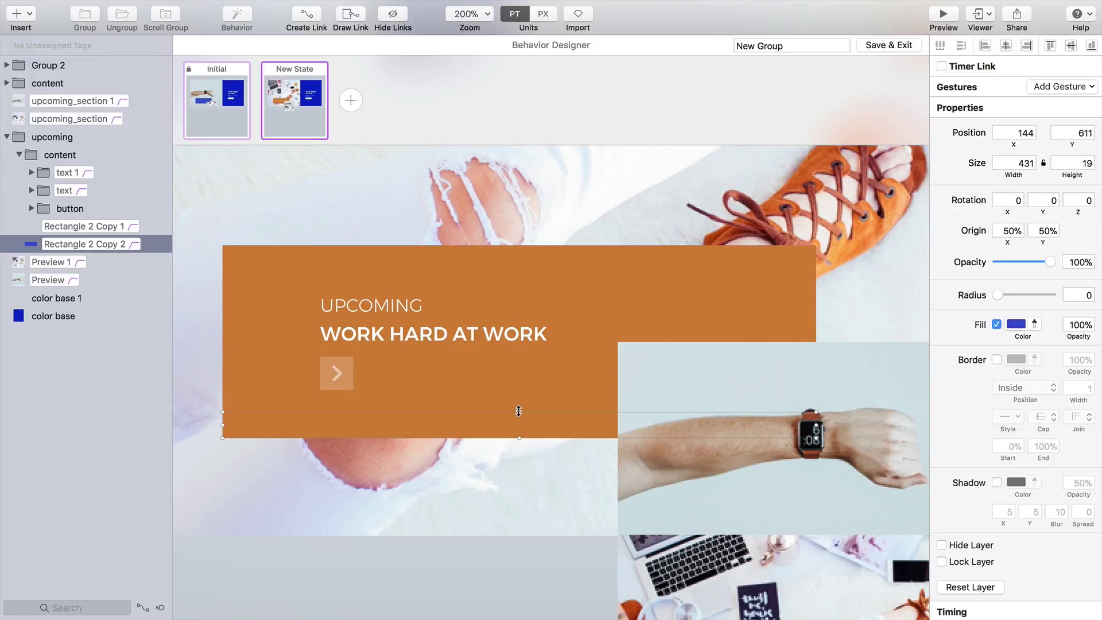
Switch repeatedly between Initial and New State to examine the upcoming card's color change alongside the photo transition
{"action": "left_click", "coordinate": [208, 101]}
{"action": "left_click", "coordinate": [306, 99]}
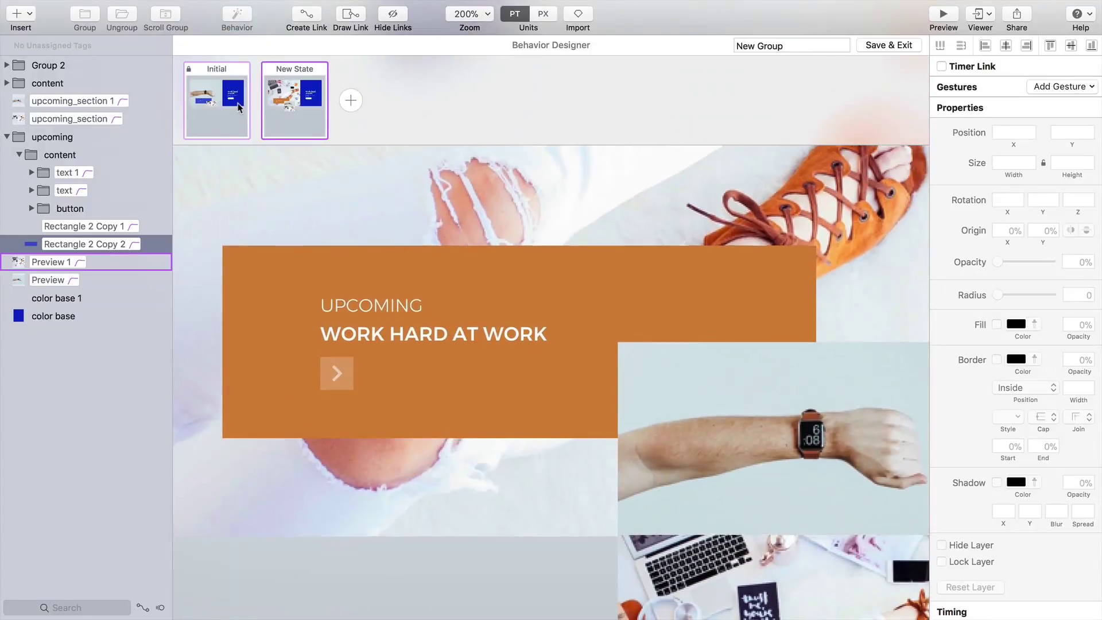
{"action": "left_click", "coordinate": [244, 109]}
{"action": "scroll", "coordinate": [541, 351], "scroll_direction": "down", "scroll_amount": 5}
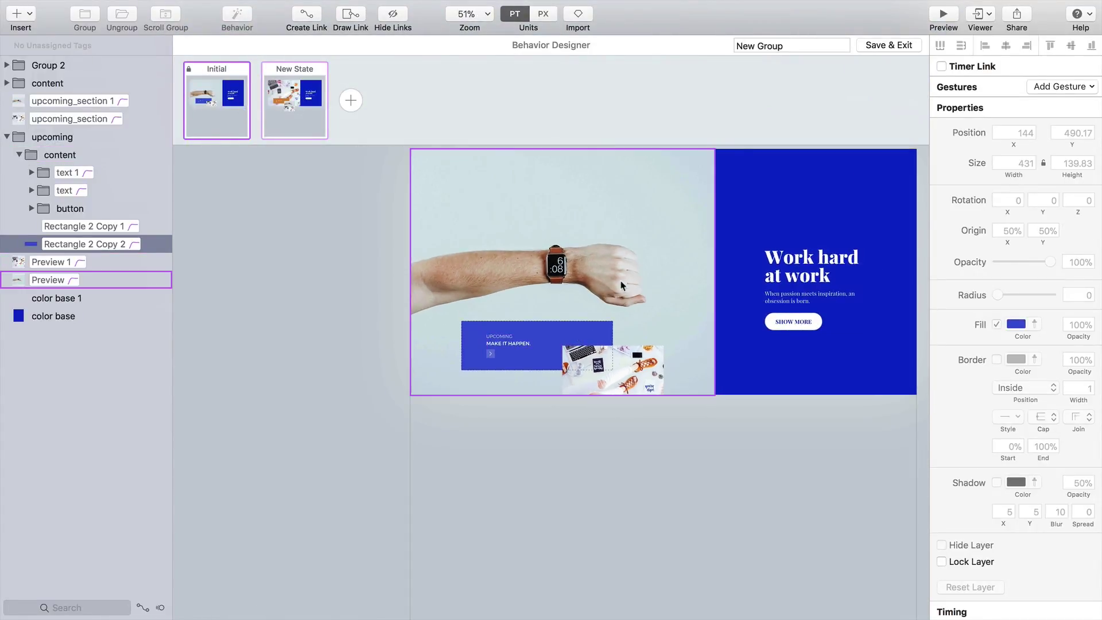
{"action": "scroll", "coordinate": [525, 394], "scroll_direction": "up", "scroll_amount": 3}
{"action": "left_click", "coordinate": [294, 101]}
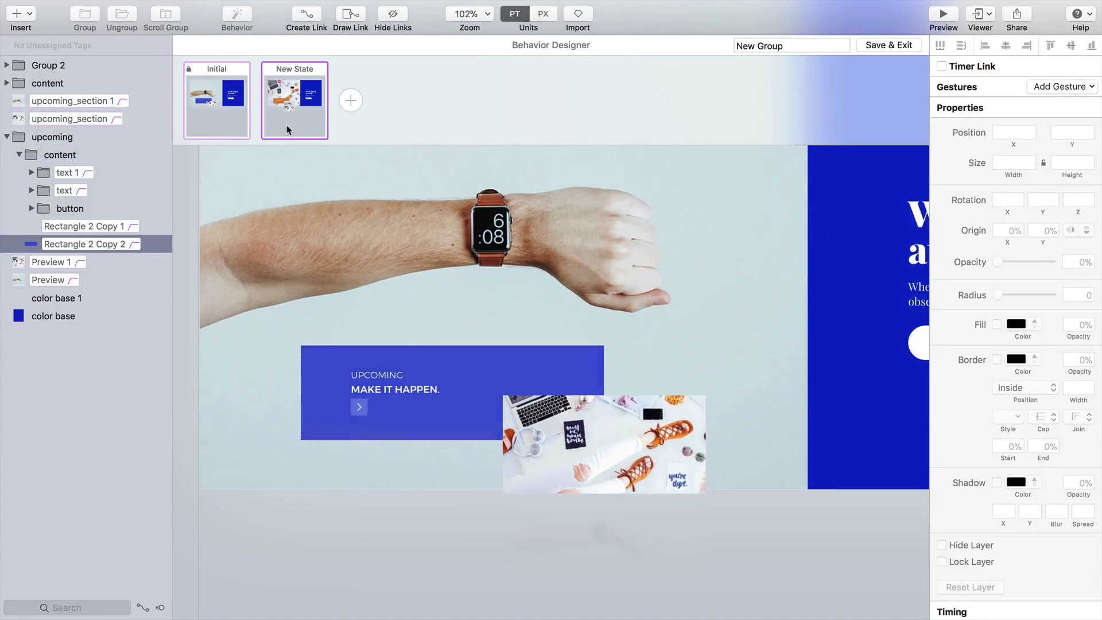
{"action": "left_click", "coordinate": [217, 107]}
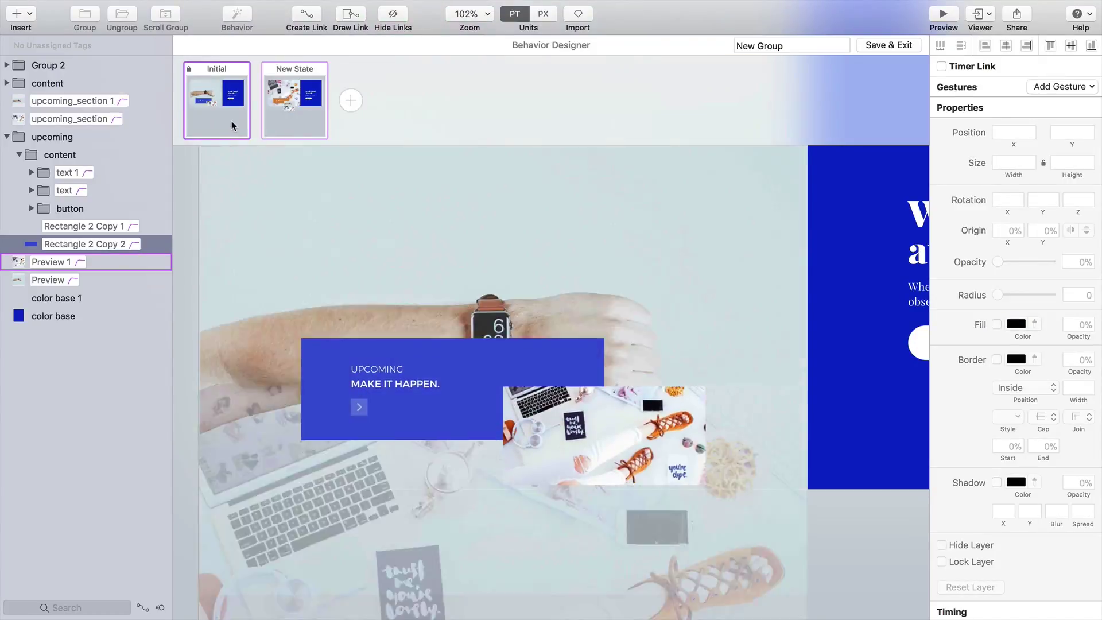
In the new state, set the opacity of Group 2, the hidden "Make it happen." slide text, to 100%
{"action": "scroll", "coordinate": [547, 500], "scroll_direction": "down", "scroll_amount": 3}
{"action": "scroll", "coordinate": [625, 437], "scroll_direction": "right", "scroll_amount": 5}
{"action": "scroll", "coordinate": [630, 401], "scroll_direction": "up", "scroll_amount": 3}
{"action": "left_click", "coordinate": [593, 334]}
{"action": "scroll", "coordinate": [517, 290], "scroll_direction": "up", "scroll_amount": 2}
{"action": "left_click", "coordinate": [271, 107]}
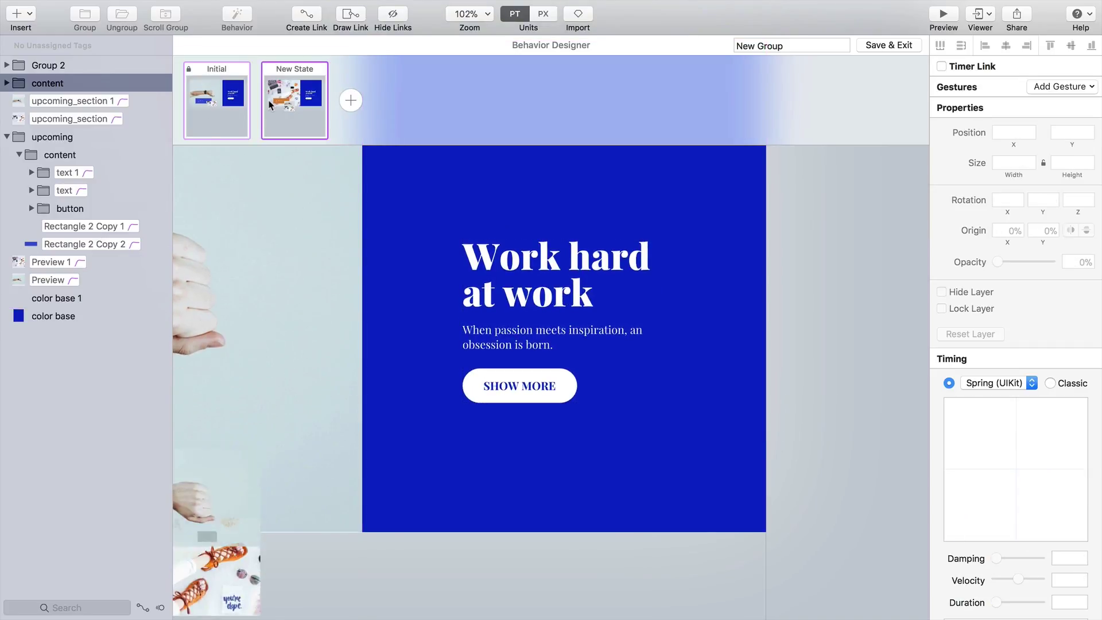
{"action": "left_click", "coordinate": [43, 66]}
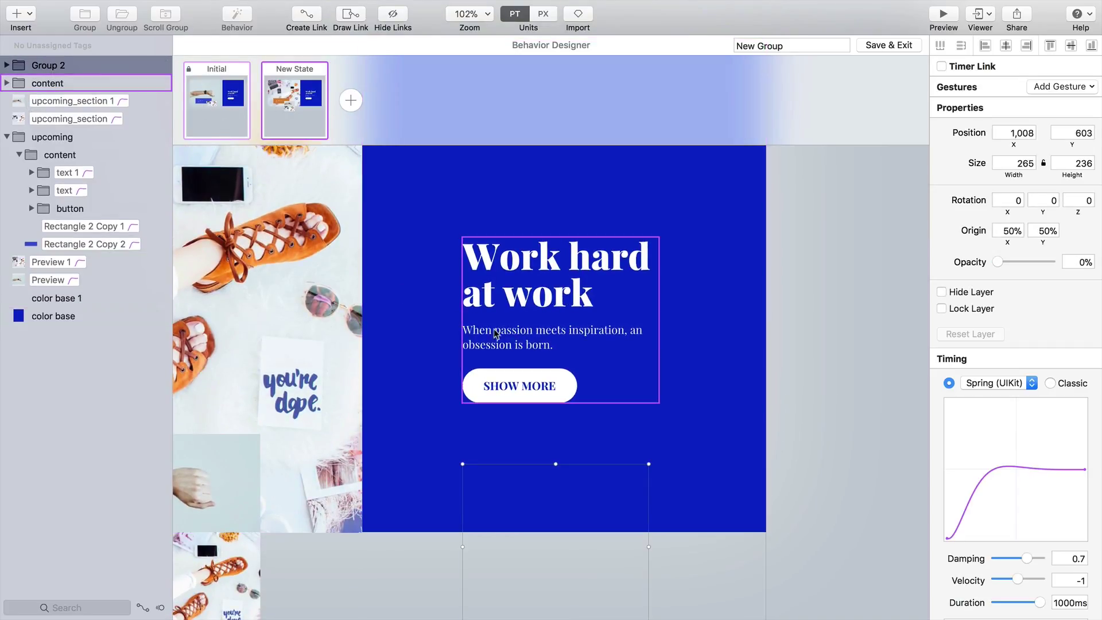
{"action": "left_click_drag", "start_coordinate": [998, 265], "coordinate": [1100, 265]}
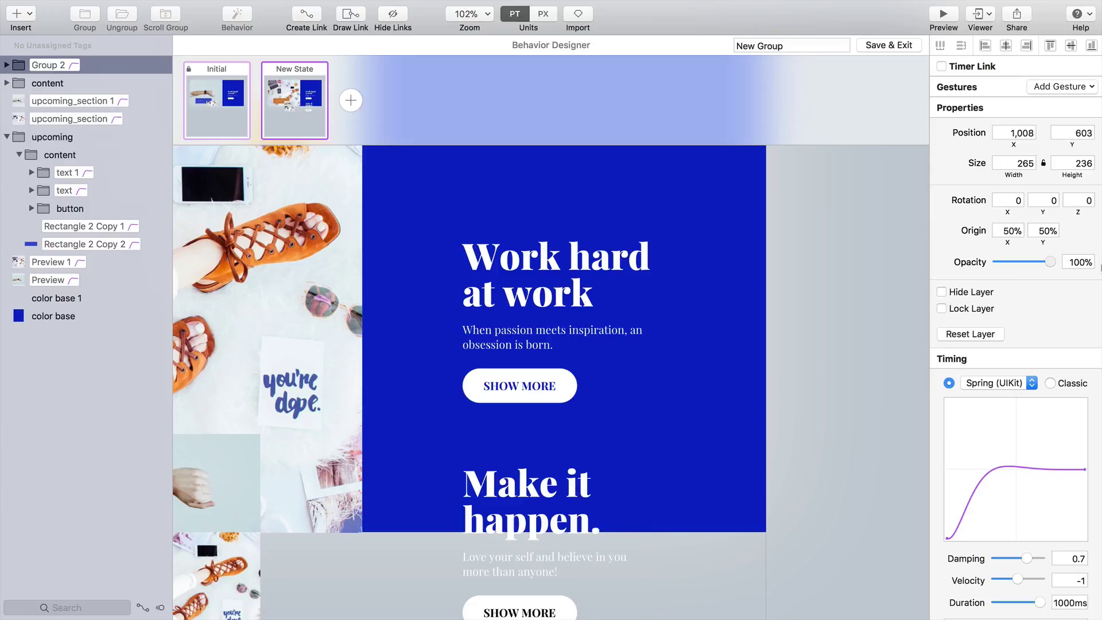
Move Group 2 straight up to Y 280, aligned with the "Work hard at work" text
{"action": "key", "text": "shift+Up"}
{"action": "key", "text": "shift+Up"}
{"action": "key", "text": "shift+Up"}
{"action": "key", "text": "shift+Up"}
{"action": "key", "text": "shift+Up"}
{"action": "key", "text": "shift+Up"}
{"action": "key", "text": "shift+Up"}
{"action": "key", "text": "shift+Up"}
{"action": "key", "text": "shift+Up"}
{"action": "key", "text": "shift+Up"}
{"action": "key", "text": "shift+Up"}
{"action": "key", "text": "shift+Up"}
{"action": "key", "text": "shift+Up"}
{"action": "key", "text": "shift+Up"}
{"action": "key", "text": "shift+Up"}
{"action": "key", "text": "shift+Up"}
{"action": "key", "text": "shift+Up"}
{"action": "key", "text": "shift+Up"}
{"action": "key", "text": "shift+Up"}
{"action": "key", "text": "shift+Up"}
{"action": "key", "text": "shift+Up"}
{"action": "key", "text": "shift+Up"}
{"action": "key", "text": "shift+Up"}
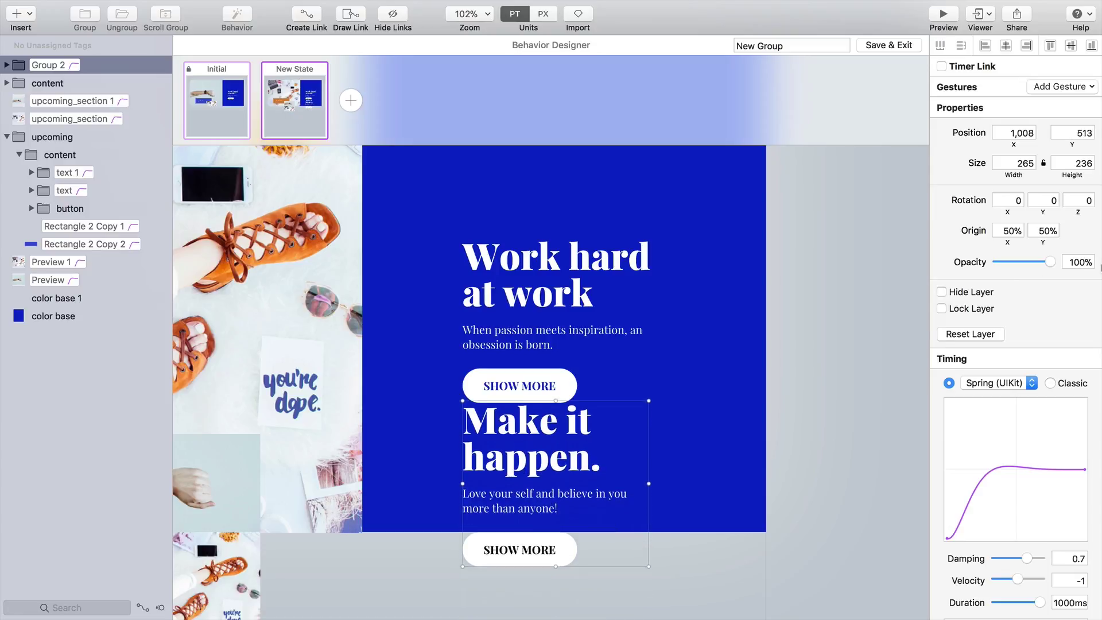
{"action": "key", "text": "shift+Up"}
{"action": "key", "text": "shift+Up"}
{"action": "key", "text": "shift+Up"}
{"action": "key", "text": "shift+Up"}
{"action": "key", "text": "shift+Up"}
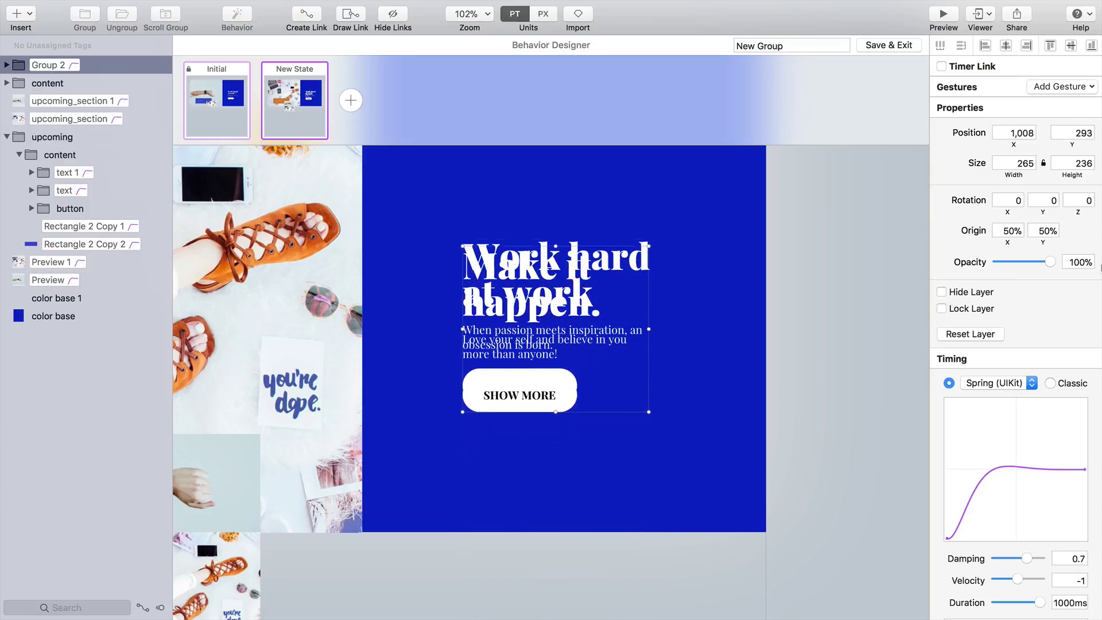
{"action": "key", "text": "Up"}
{"action": "key", "text": "Up"}
{"action": "key", "text": "Up"}
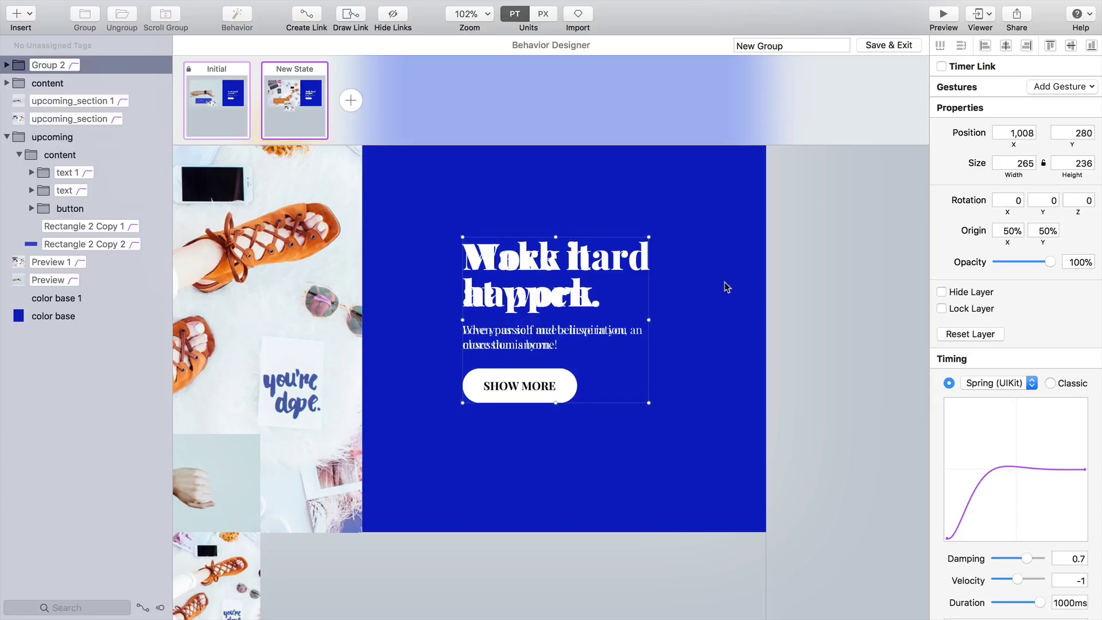
Move the top-level content group with the "Work hard at work" text down to Y 300
{"action": "left_click", "coordinate": [38, 85]}
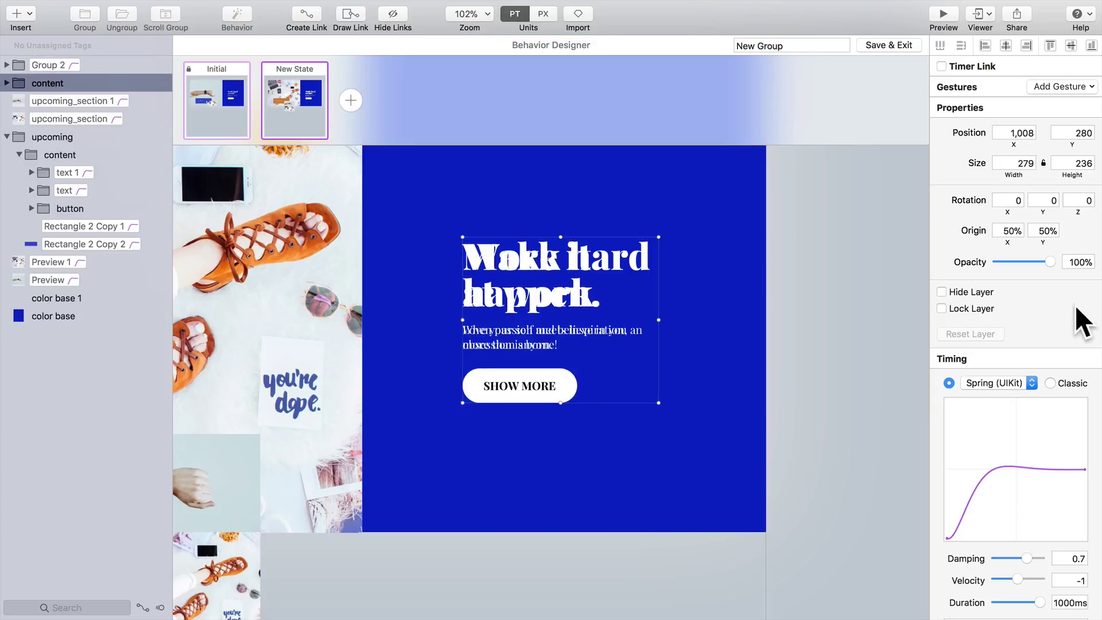
{"action": "key", "text": "shift+Down"}
{"action": "key", "text": "shift+Down"}
{"action": "key", "text": "shift+Down"}
{"action": "key", "text": "shift+Down"}
{"action": "key", "text": "shift+Down"}
{"action": "key", "text": "shift+Down"}
{"action": "key", "text": "shift+Down"}
{"action": "key", "text": "shift+Down"}
{"action": "key", "text": "shift+Down"}
{"action": "key", "text": "shift+Down"}
{"action": "key", "text": "shift+Down"}
{"action": "key", "text": "shift+Down"}
{"action": "key", "text": "shift+Down"}
{"action": "key", "text": "shift+Down"}
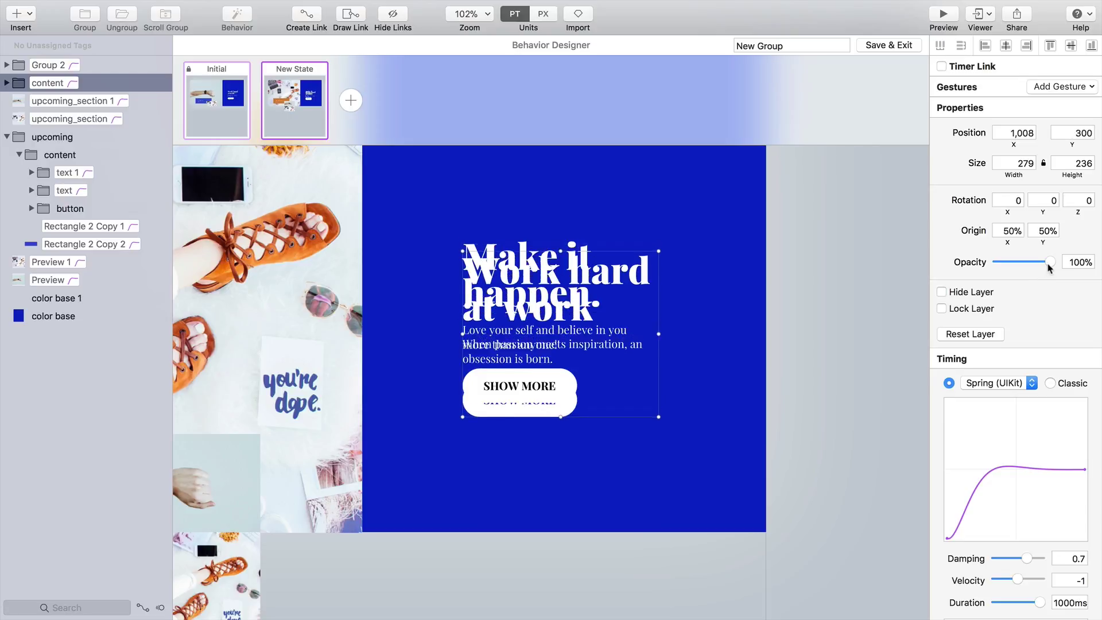
Move the content group with the "Work hard at work" text down to Y 600 and set its opacity to 0%
{"action": "key", "text": "shift+Down"}
{"action": "key", "text": "shift+Down"}
{"action": "key", "text": "shift+Down"}
{"action": "key", "text": "shift+Down"}
{"action": "key", "text": "shift+Down"}
{"action": "key", "text": "shift+Down"}
{"action": "key", "text": "shift+Down"}
{"action": "key", "text": "shift+Down"}
{"action": "key", "text": "shift+Down"}
{"action": "key", "text": "shift+Down"}
{"action": "key", "text": "shift+Down"}
{"action": "key", "text": "shift+Down"}
{"action": "key", "text": "shift+Down"}
{"action": "key", "text": "shift+Down"}
{"action": "key", "text": "shift+Down"}
{"action": "key", "text": "shift+Down"}
{"action": "key", "text": "shift+Down"}
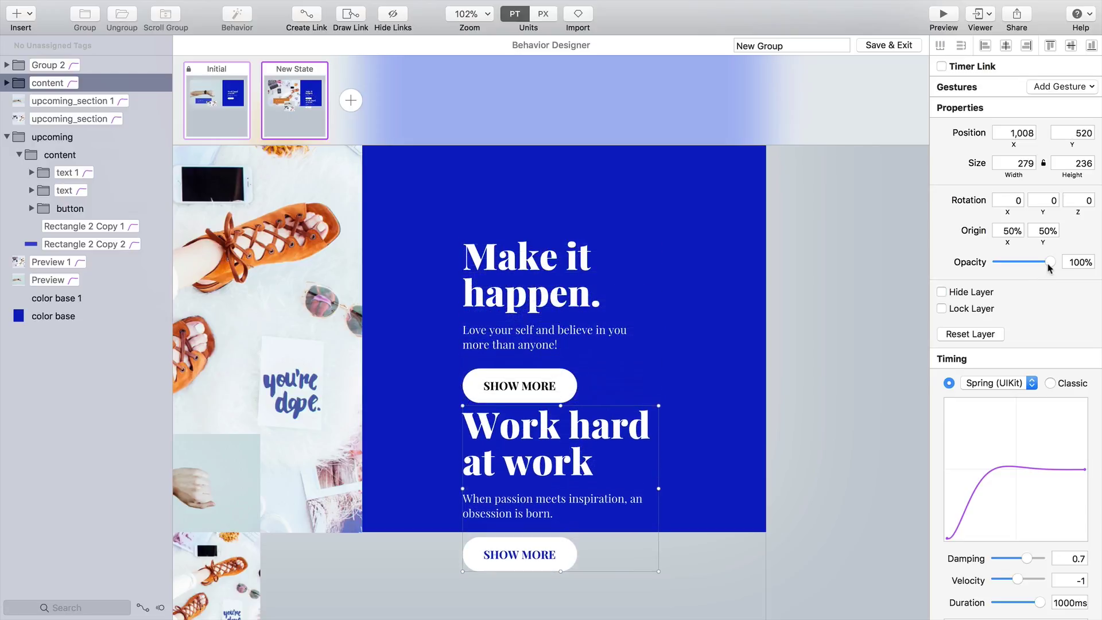
{"action": "key", "text": "shift+Down"}
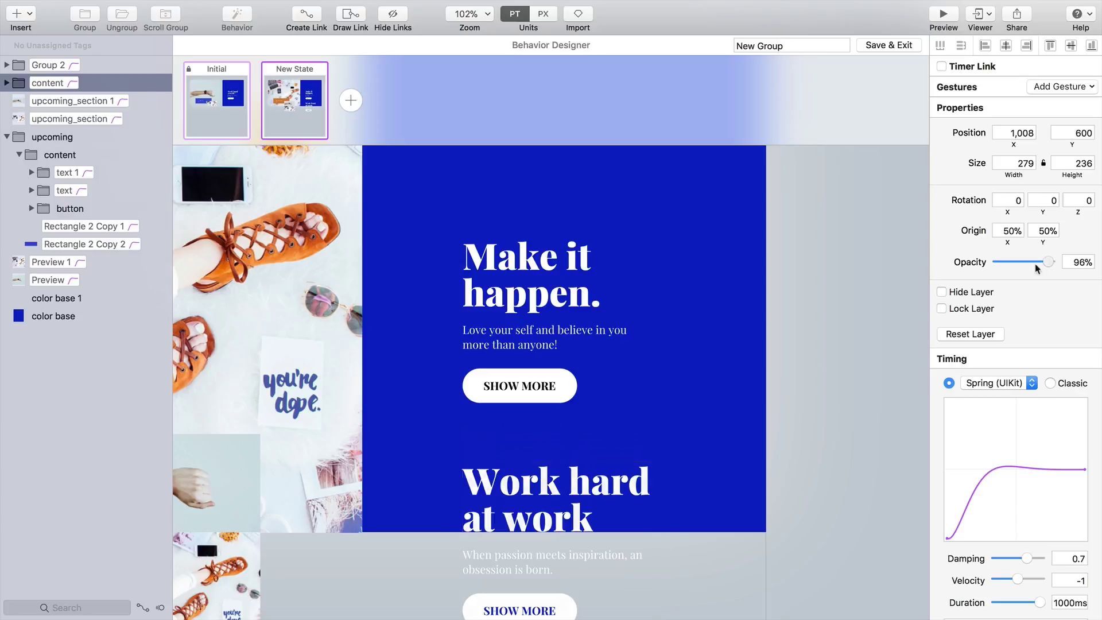
{"action": "left_click_drag", "start_coordinate": [1048, 266], "coordinate": [964, 266]}
Switch repeatedly between Initial and New State to examine the text change within the whole slide transition
{"action": "scroll", "coordinate": [740, 315], "scroll_direction": "right", "scroll_amount": 1}
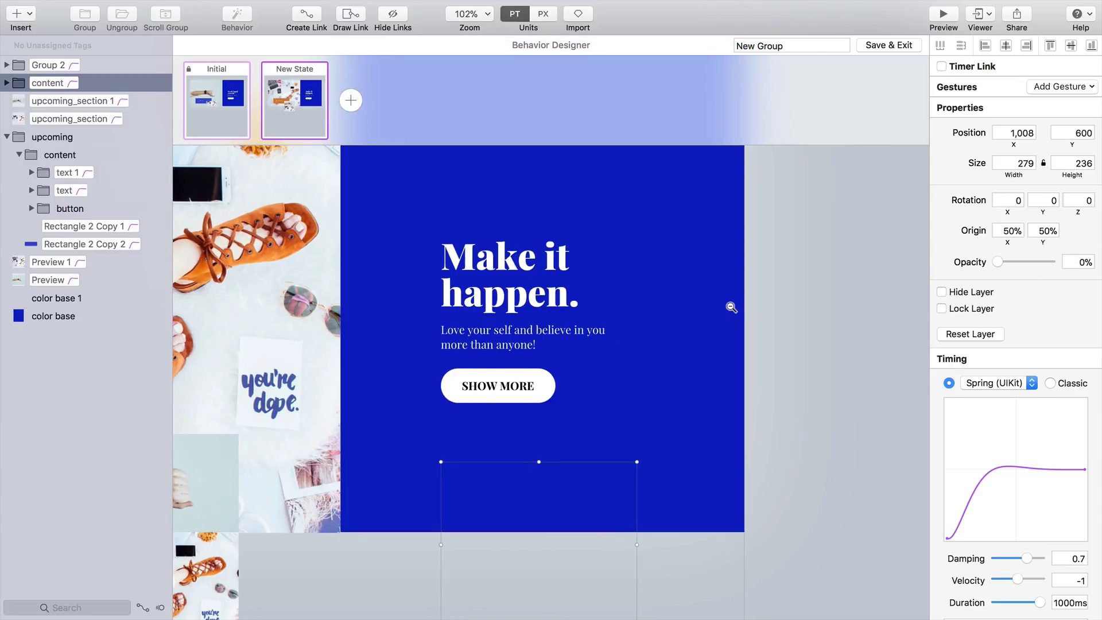
{"action": "scroll", "coordinate": [730, 317], "scroll_direction": "down", "scroll_amount": 5}
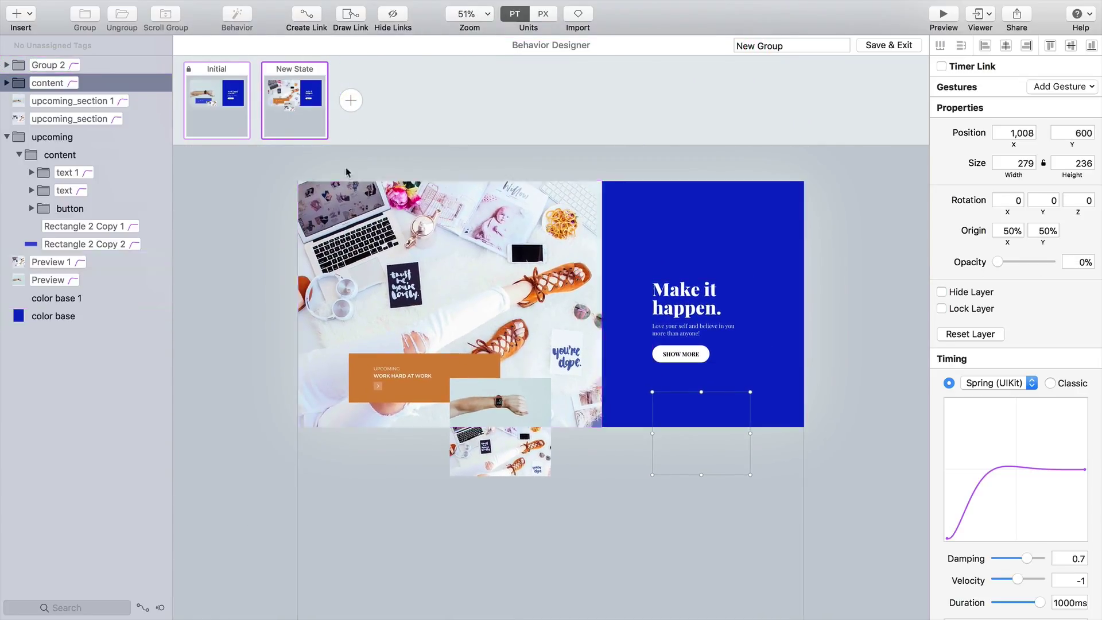
{"action": "left_click", "coordinate": [200, 103]}
{"action": "left_click", "coordinate": [294, 102]}
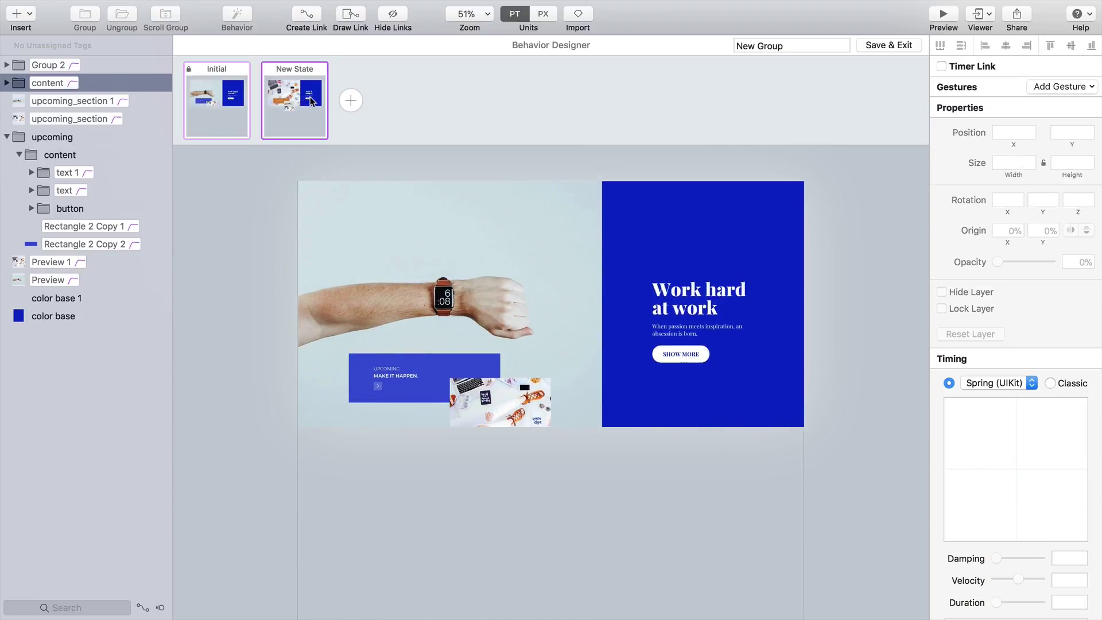
{"action": "left_click", "coordinate": [246, 102]}
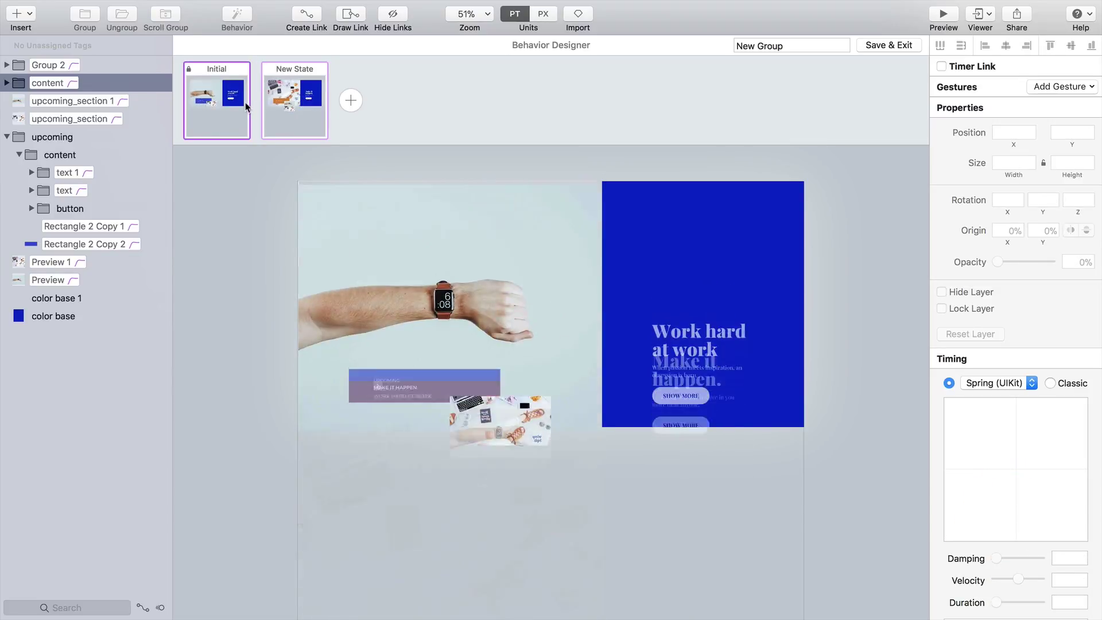
{"action": "left_click", "coordinate": [312, 131]}
{"action": "left_click", "coordinate": [214, 114]}
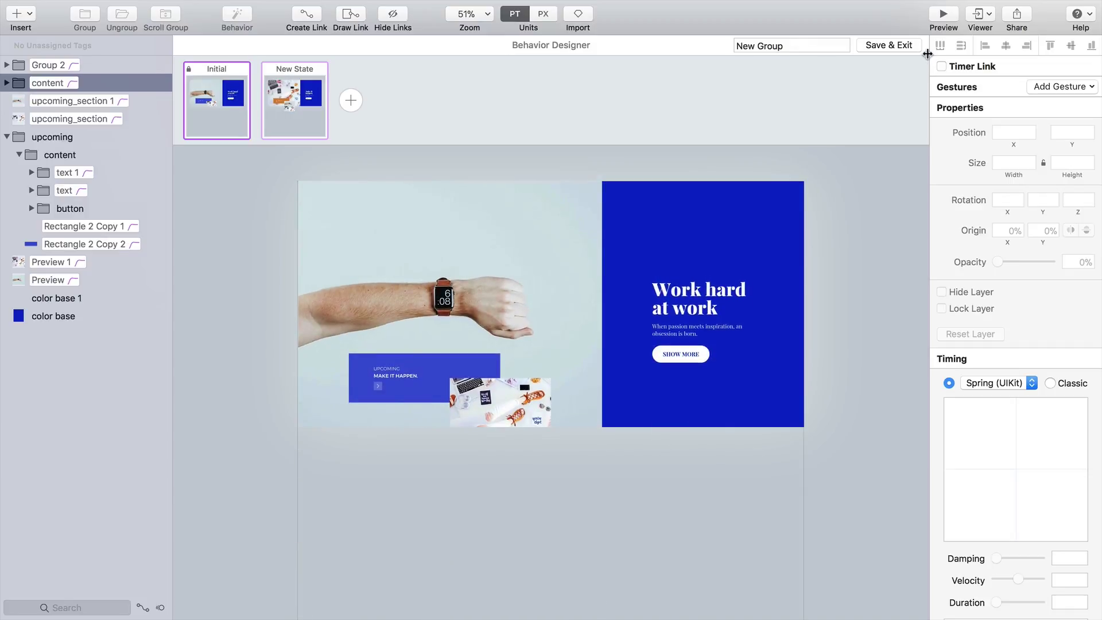
Save and exit the behavior, reopen it for editing, and preview the current prototype
{"action": "left_click", "coordinate": [888, 44]}
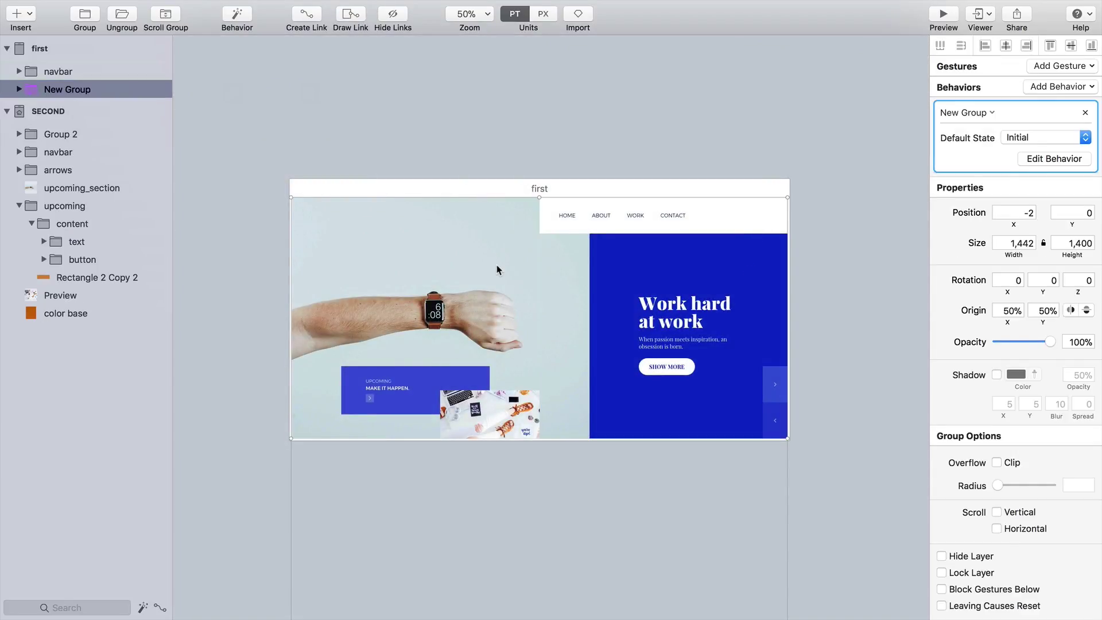
{"action": "left_click", "coordinate": [1055, 159]}
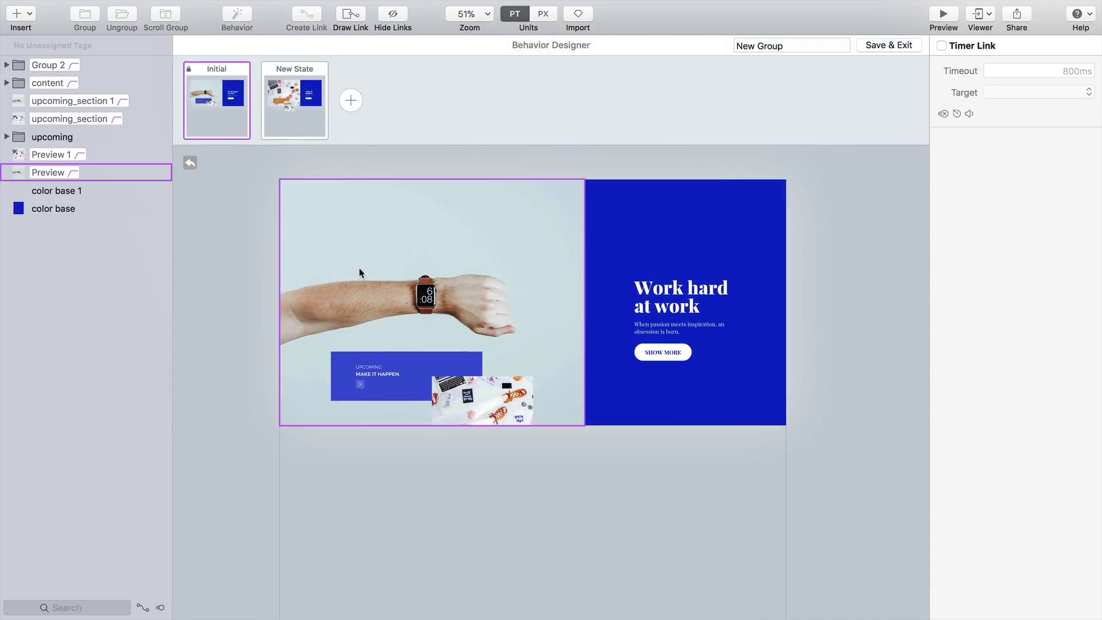
{"action": "left_click_drag", "start_coordinate": [393, 232], "coordinate": [391, 263]}
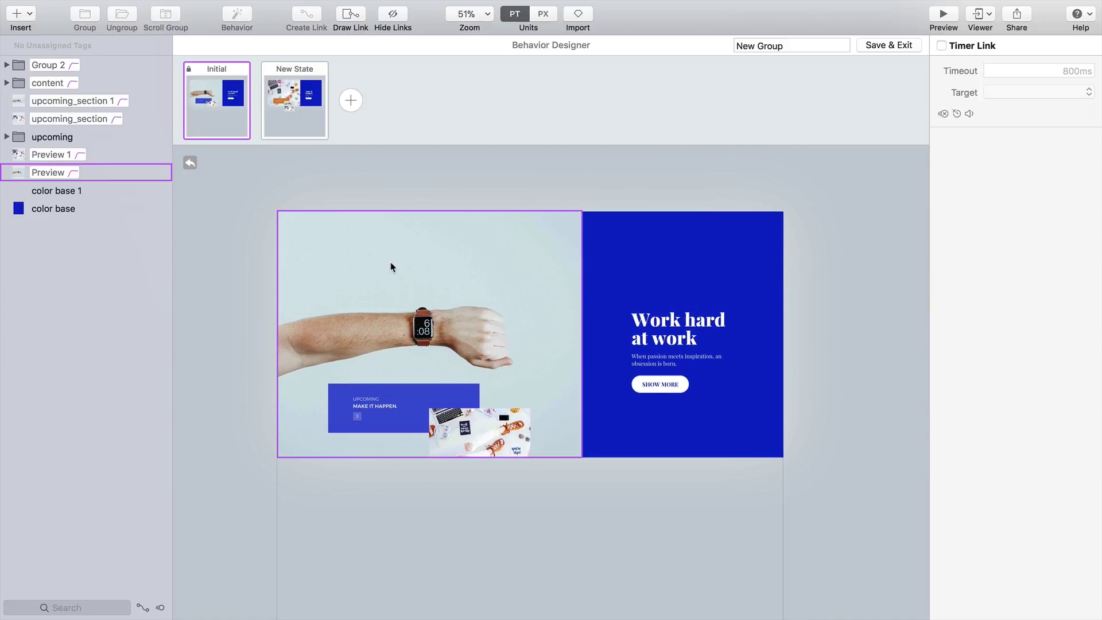
{"action": "left_click", "coordinate": [943, 13]}
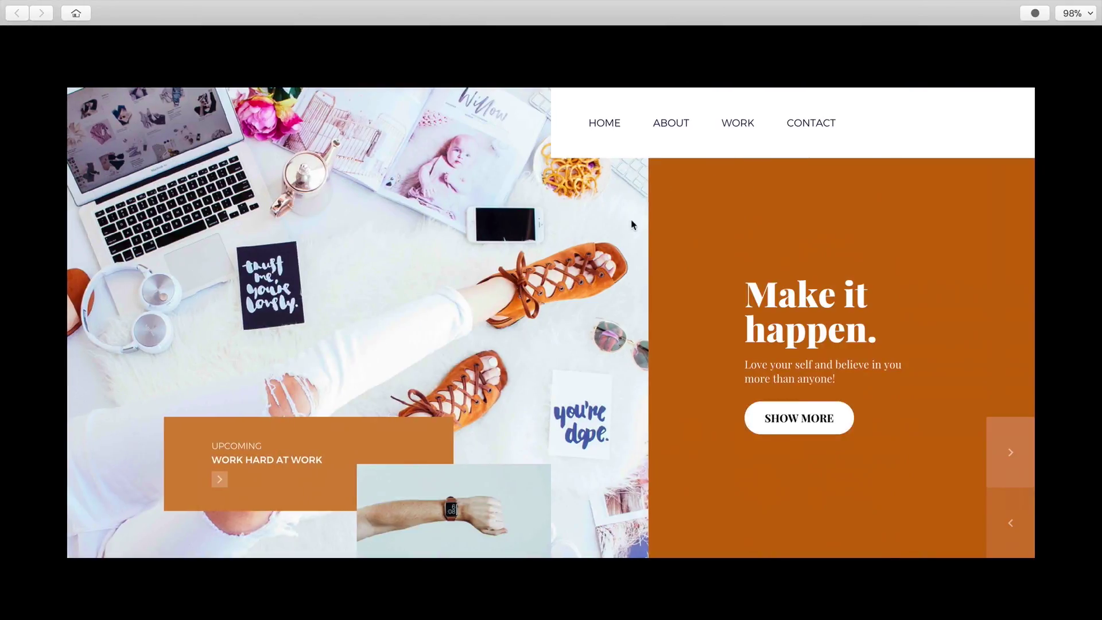
{"action": "key", "text": "ctrl+Left"}
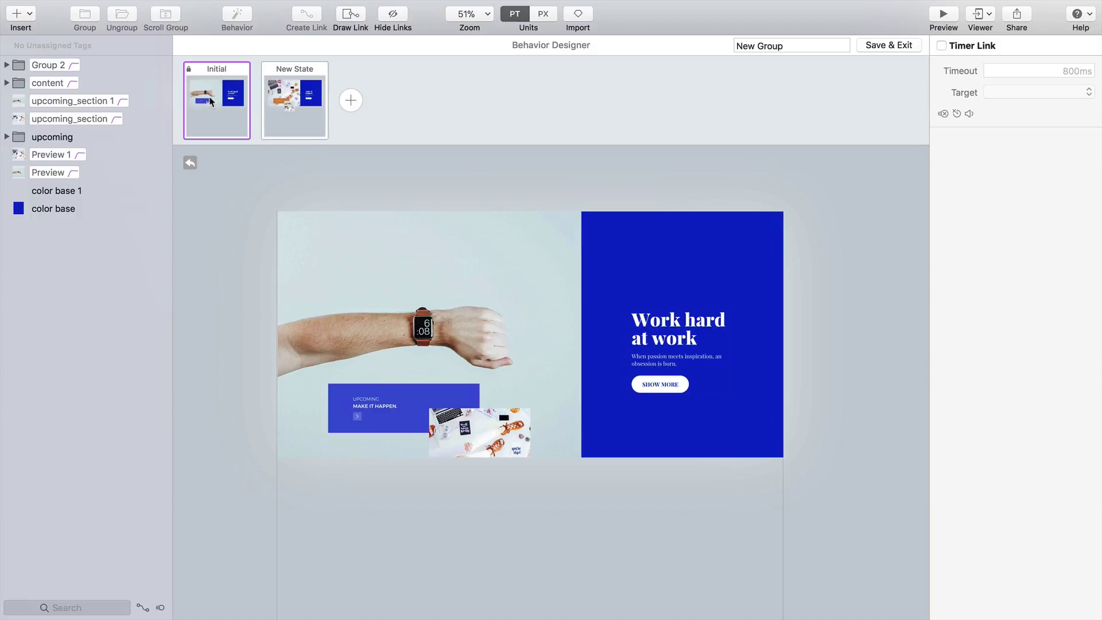
Add a timer link from the Initial state to New State with a timeout of 2000 ms
{"action": "left_click_drag", "start_coordinate": [258, 103], "coordinate": [305, 98]}
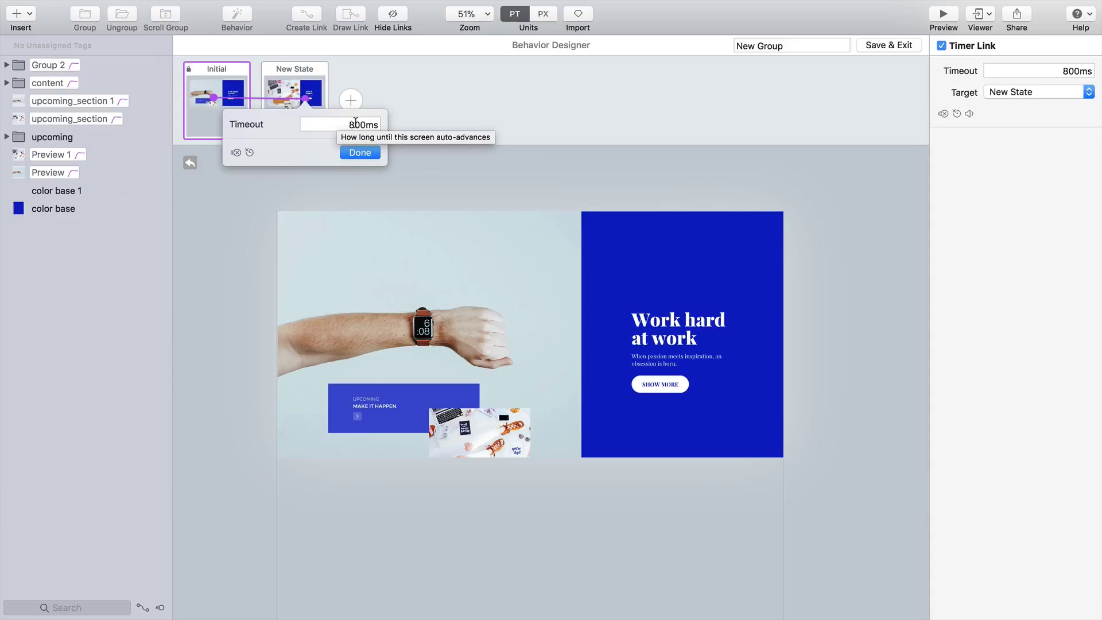
{"action": "left_click_drag", "start_coordinate": [355, 122], "coordinate": [341, 124]}
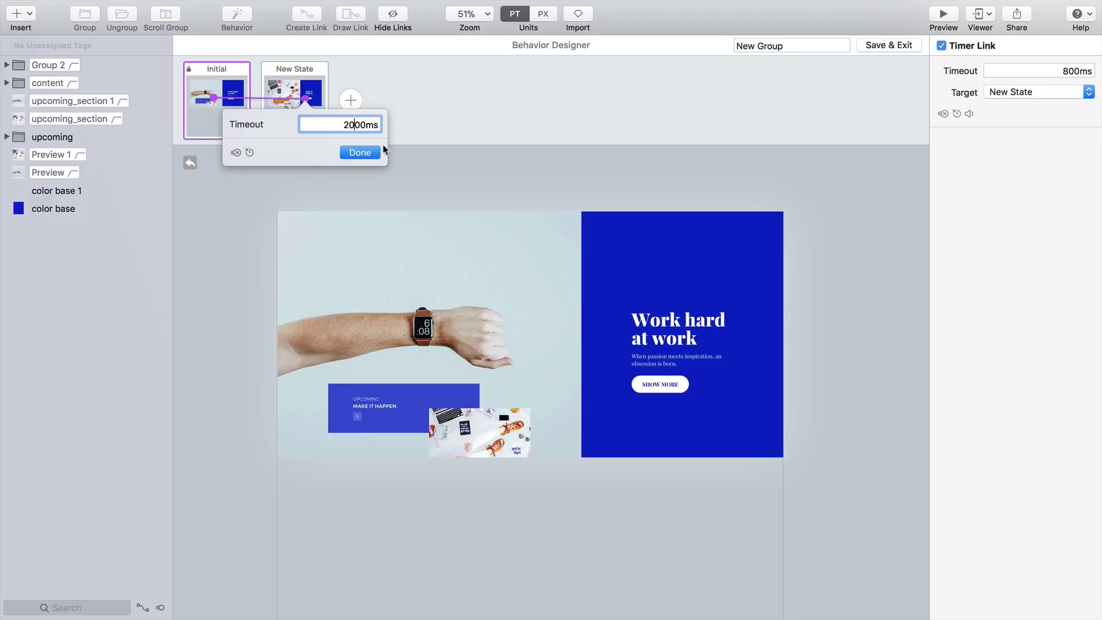
{"action": "left_click", "coordinate": [372, 155]}
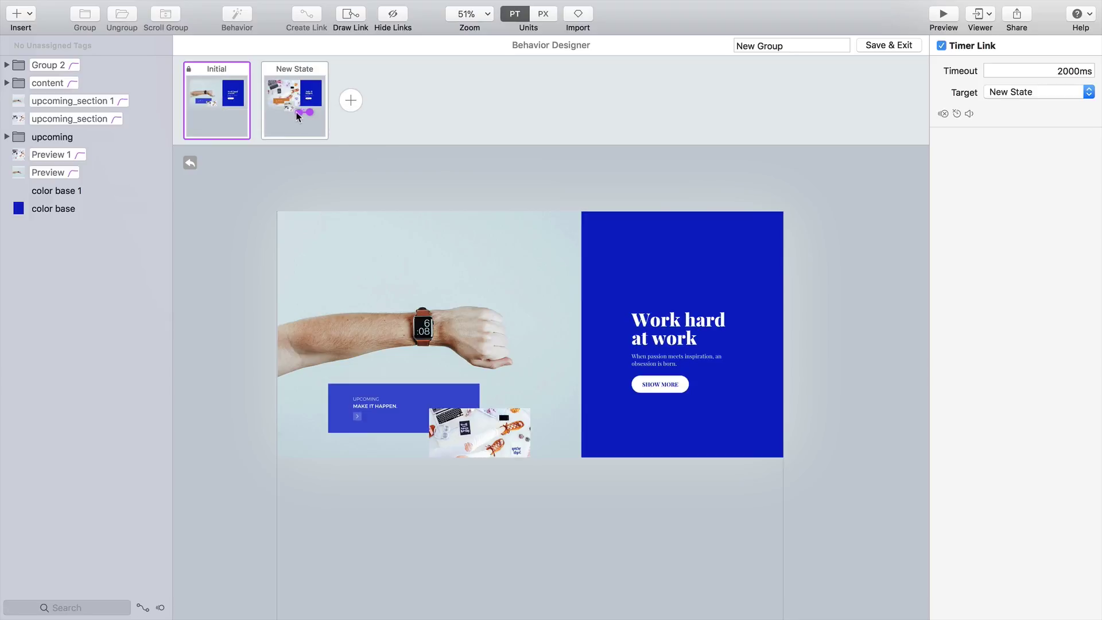
Add a timer link from New State back to Initial with a timeout of 2000 ms
{"action": "left_click_drag", "start_coordinate": [225, 106], "coordinate": [215, 105]}
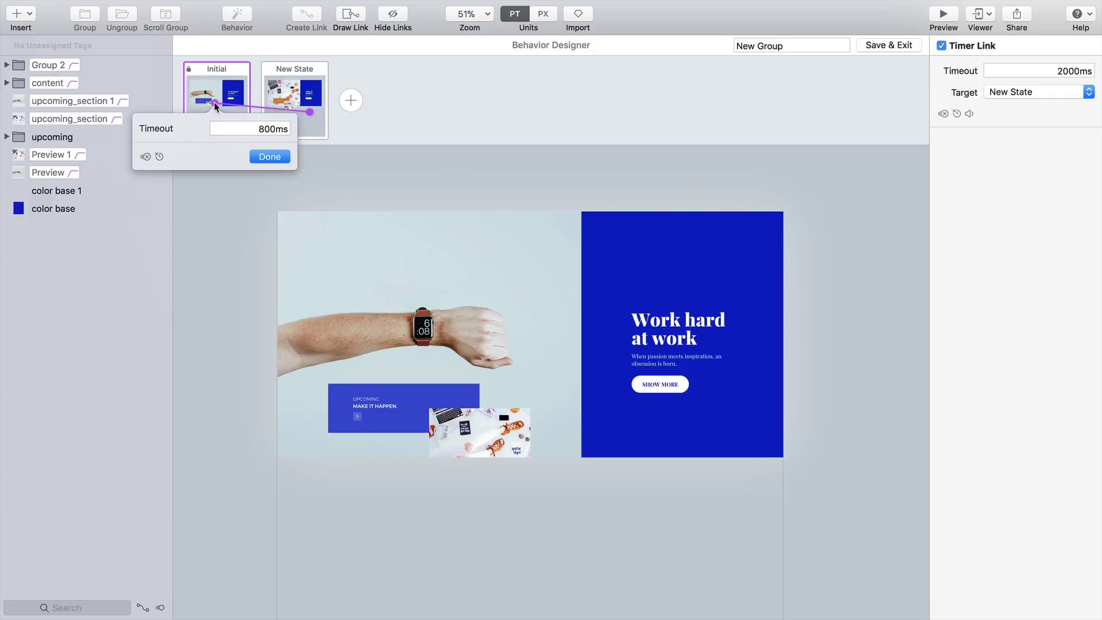
{"action": "left_click", "coordinate": [264, 129]}
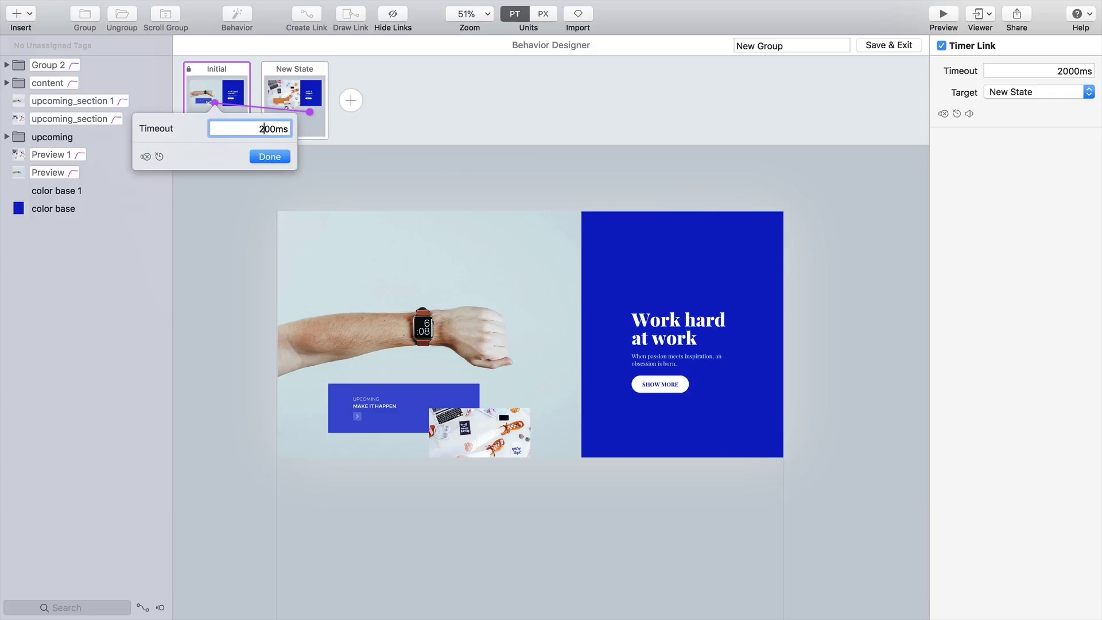
{"action": "key", "text": "Return"}
{"action": "left_click", "coordinate": [252, 158]}
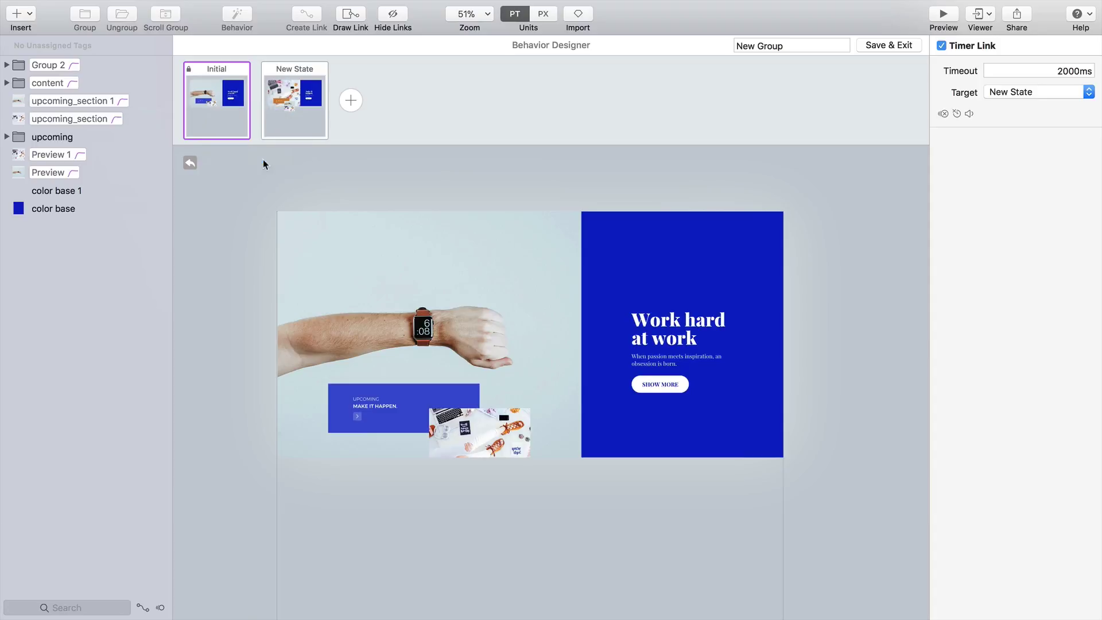
Preview the prototype and check the timed switching between the two slides
{"action": "left_click", "coordinate": [944, 15]}
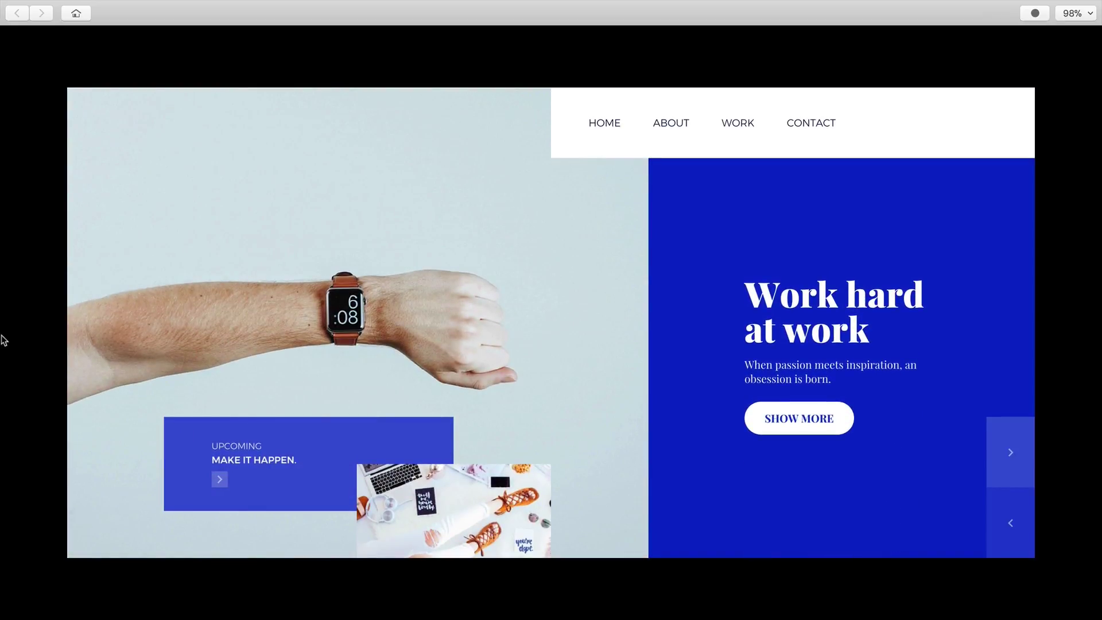
{"action": "left_click", "coordinate": [219, 478]}
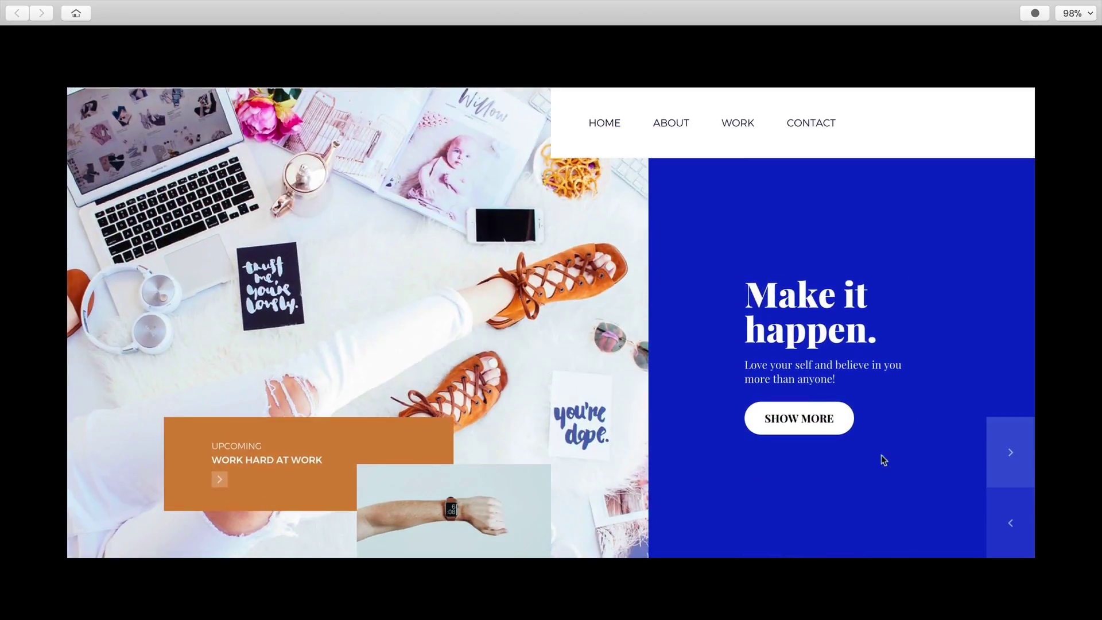
{"action": "key", "text": "ctrl+Left"}
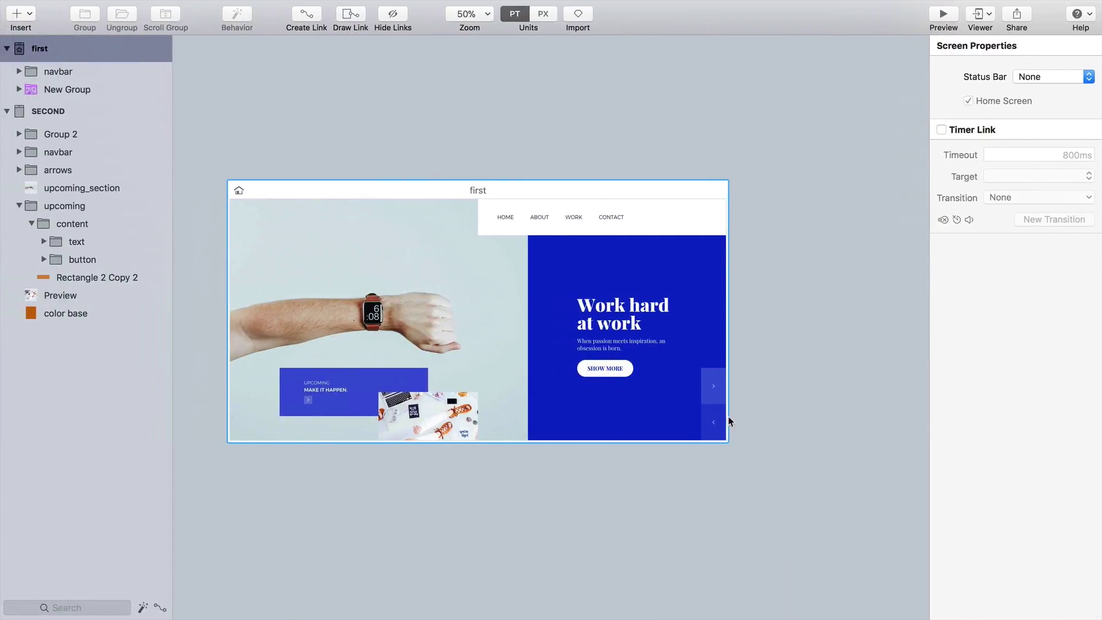
Reopen the behavior of New Group and disable the timer links of both the Initial state and New State
{"action": "left_click", "coordinate": [70, 90]}
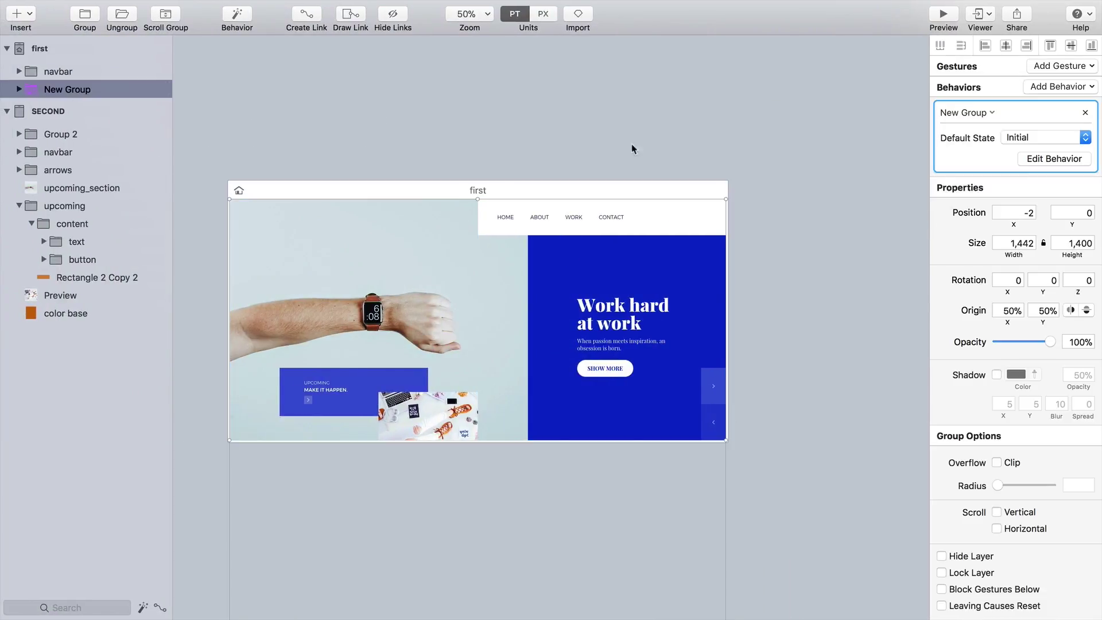
{"action": "left_click", "coordinate": [1055, 159]}
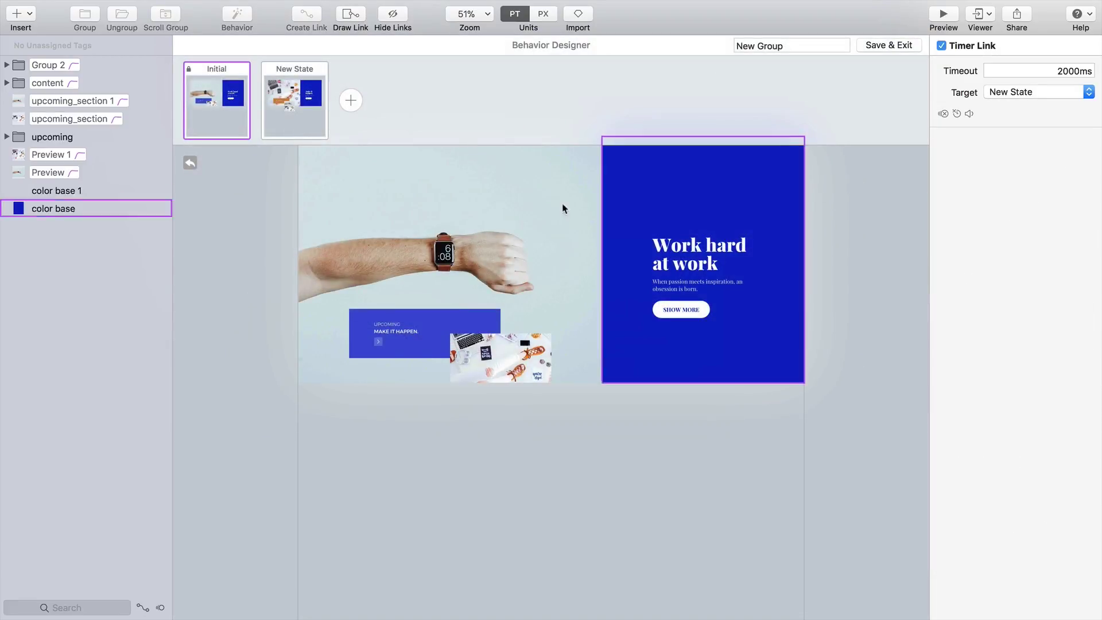
{"action": "left_click", "coordinate": [941, 46]}
{"action": "left_click", "coordinate": [290, 117]}
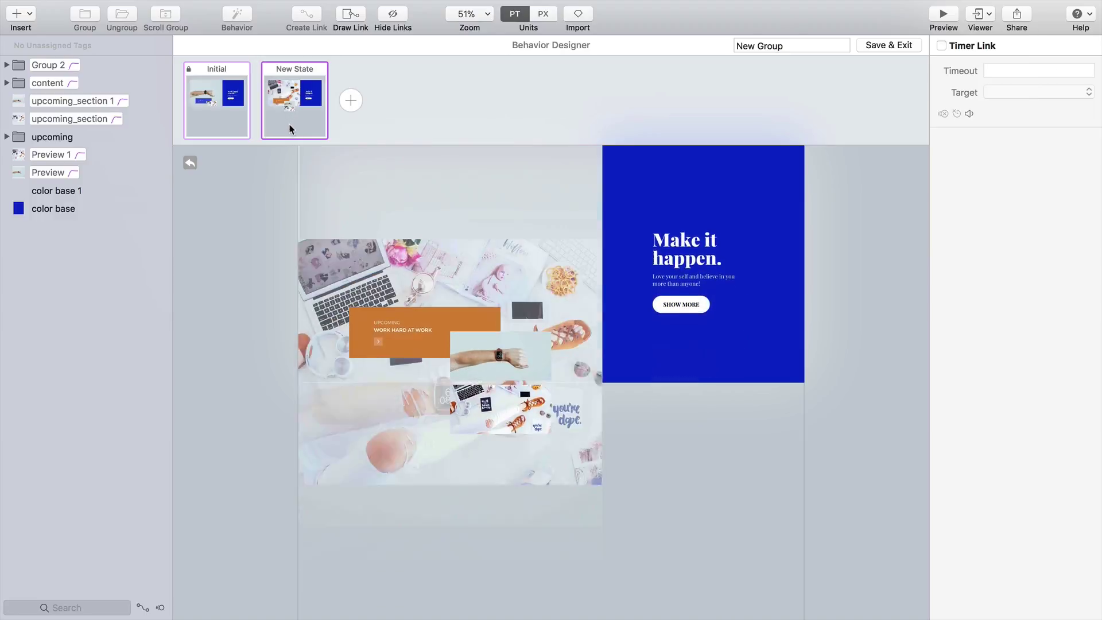
{"action": "left_click", "coordinate": [941, 45]}
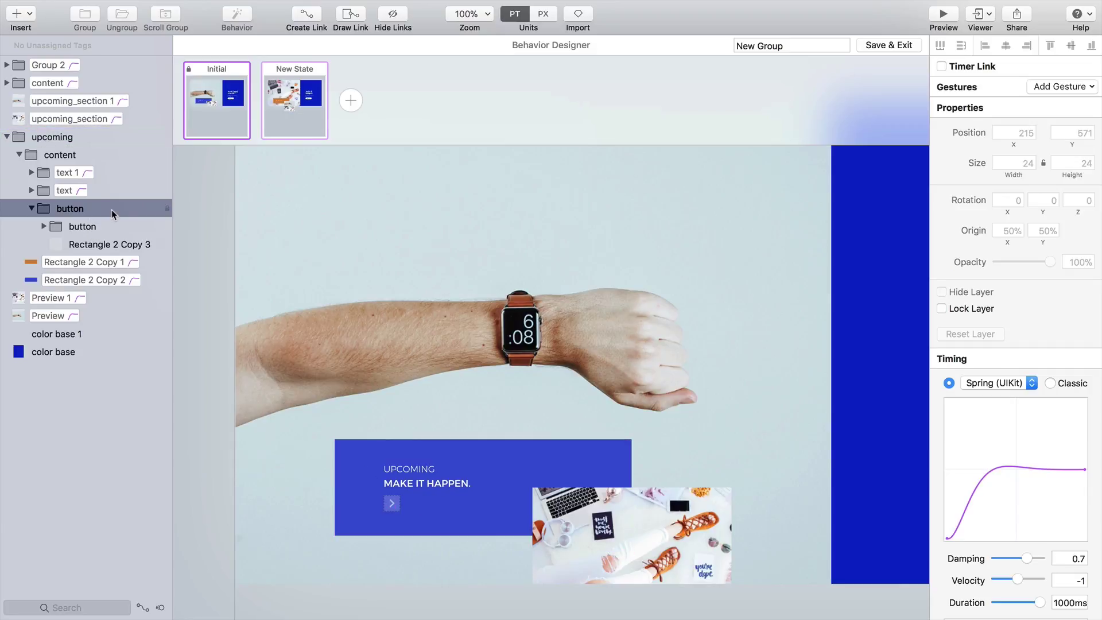
In the Initial state, add a Tap gesture to the upcoming card's button group with New State as its target
{"action": "left_click", "coordinate": [1055, 87]}
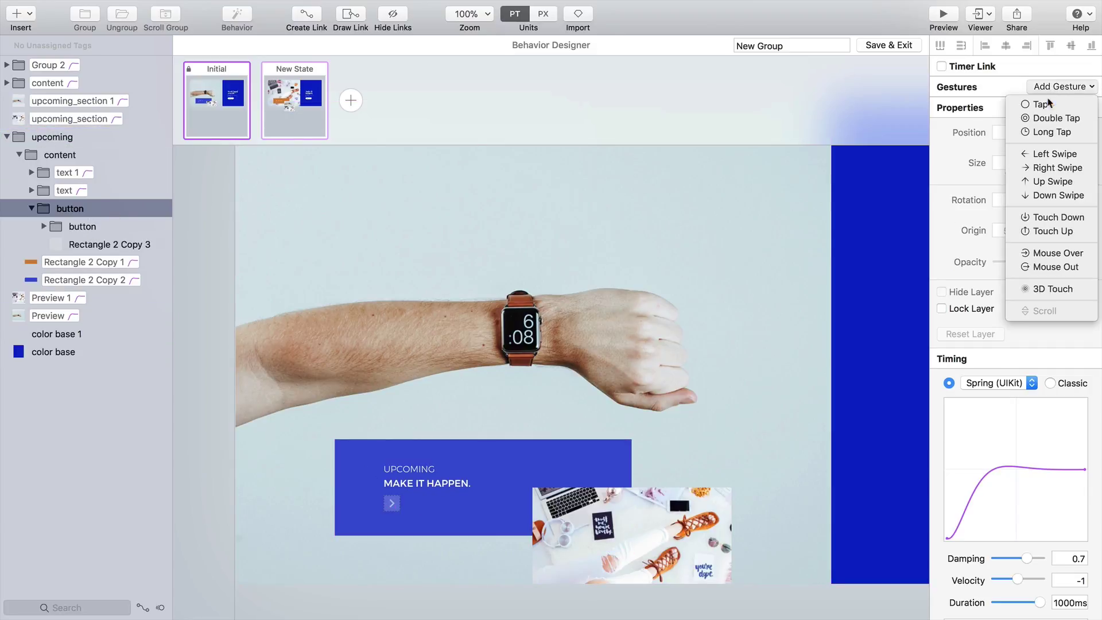
{"action": "left_click", "coordinate": [1052, 102]}
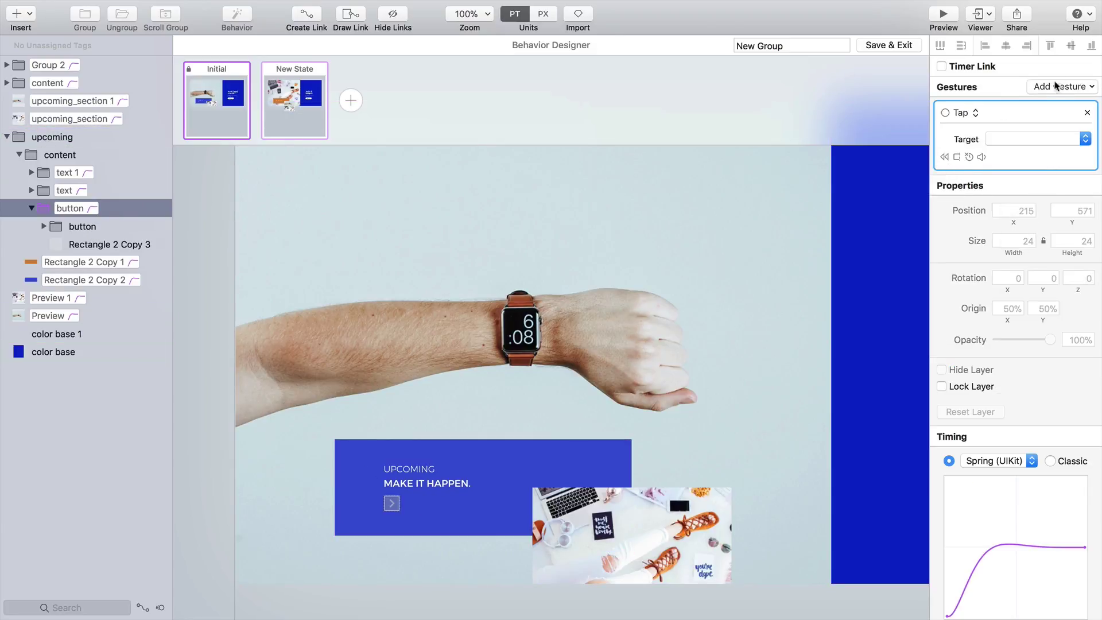
{"action": "left_click", "coordinate": [1005, 137]}
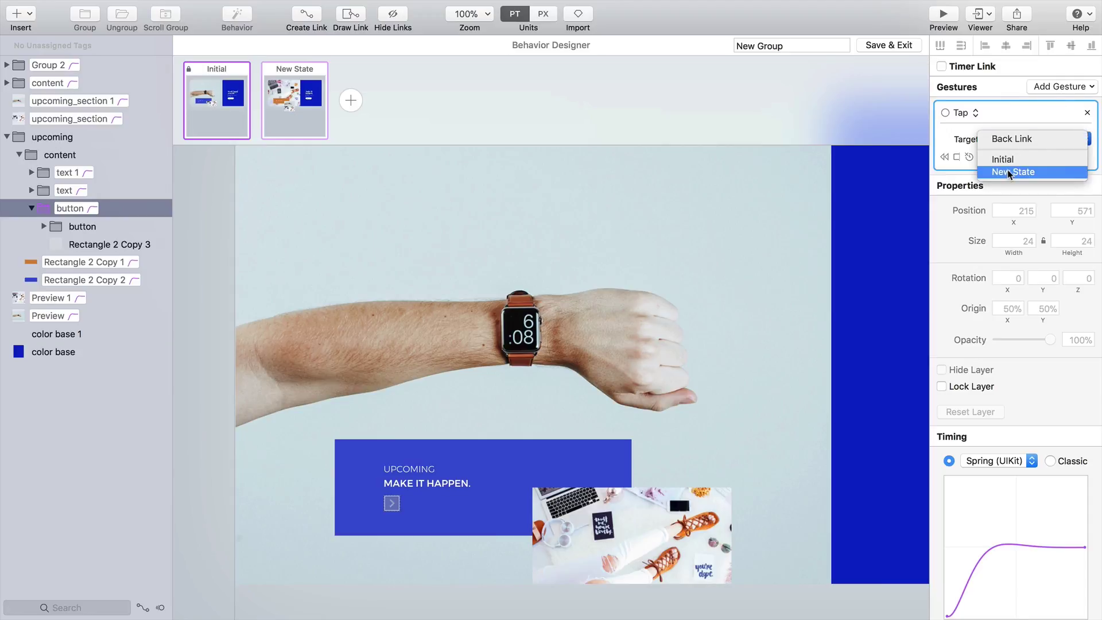
{"action": "left_click", "coordinate": [1010, 173]}
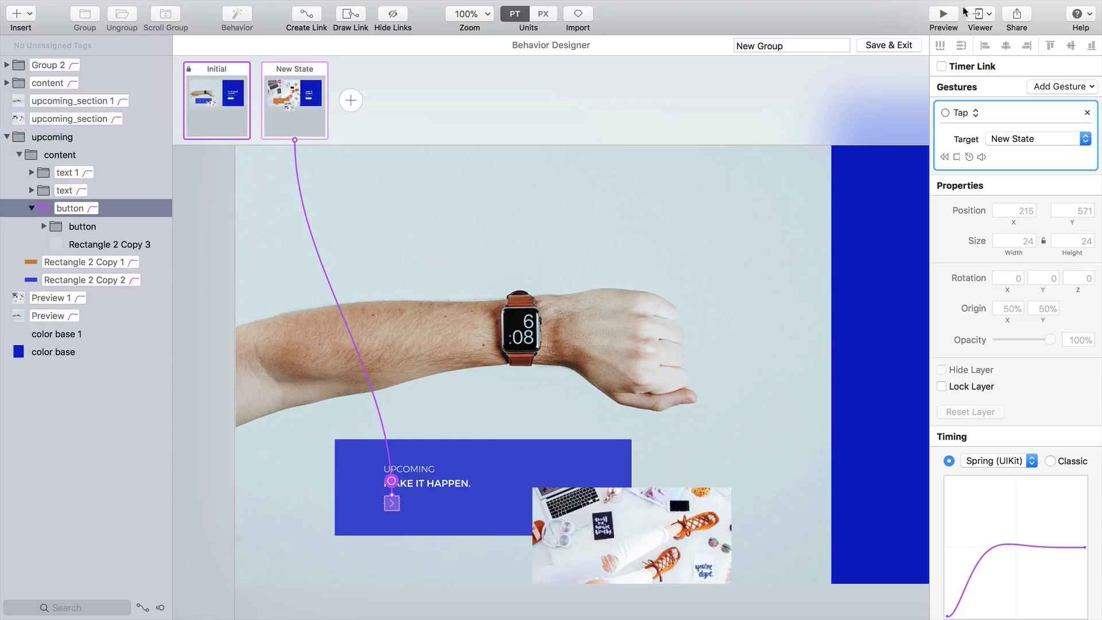
Preview the prototype and test the slide change with the arrow button on the upcoming card
{"action": "left_click", "coordinate": [944, 16]}
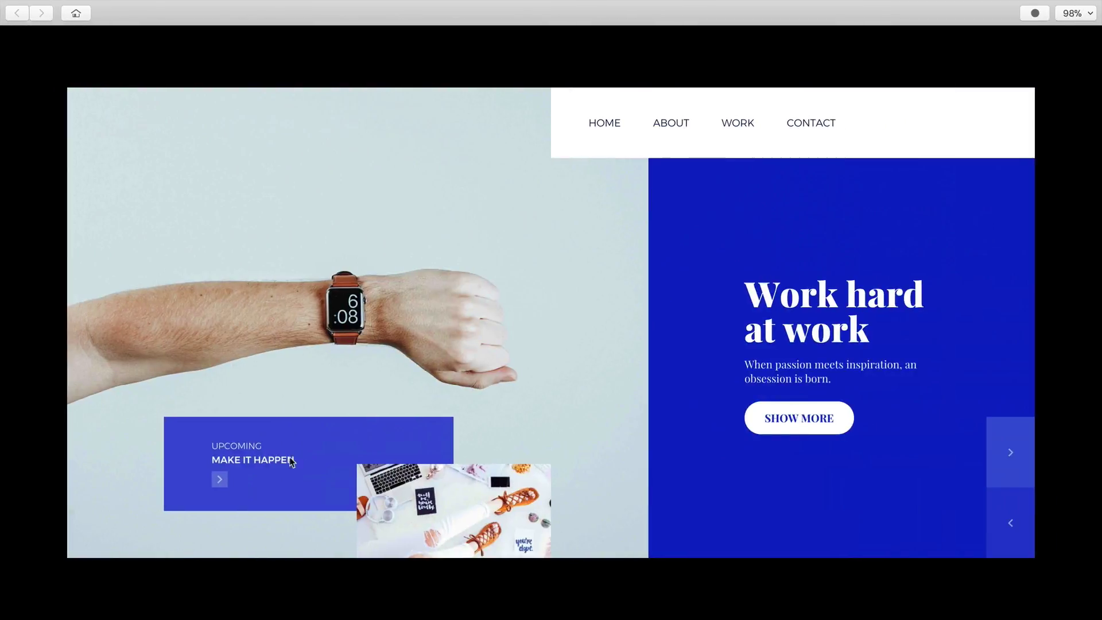
{"action": "left_click", "coordinate": [221, 481]}
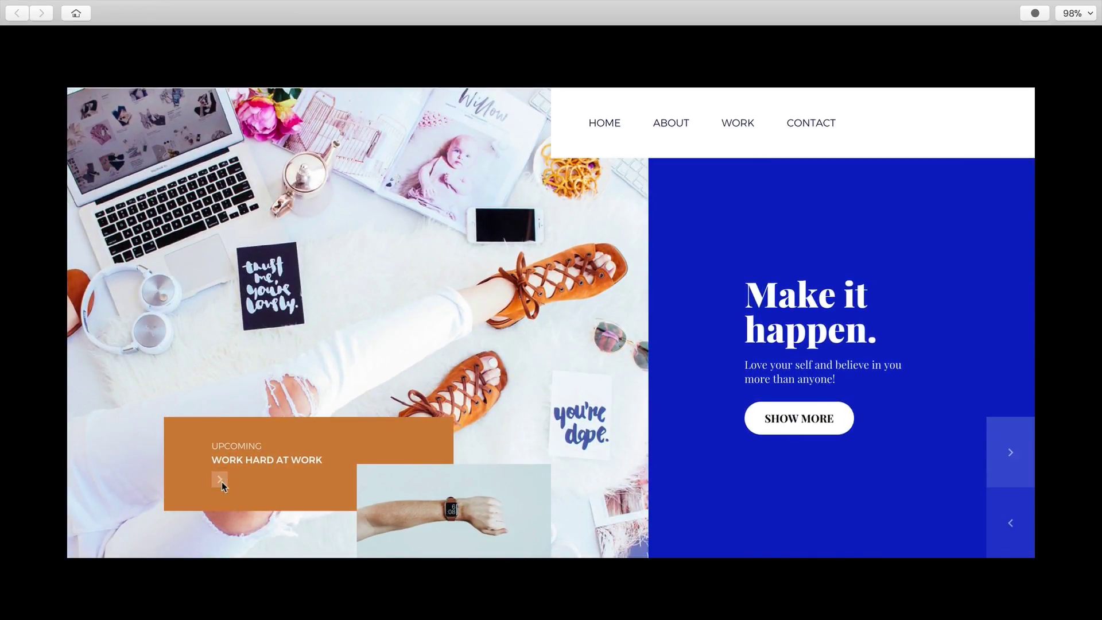
{"action": "key", "text": "ctrl+Left"}
Link New State back to the Initial state with a timer timeout of 2000 ms
{"action": "left_click_drag", "start_coordinate": [293, 97], "coordinate": [212, 105]}
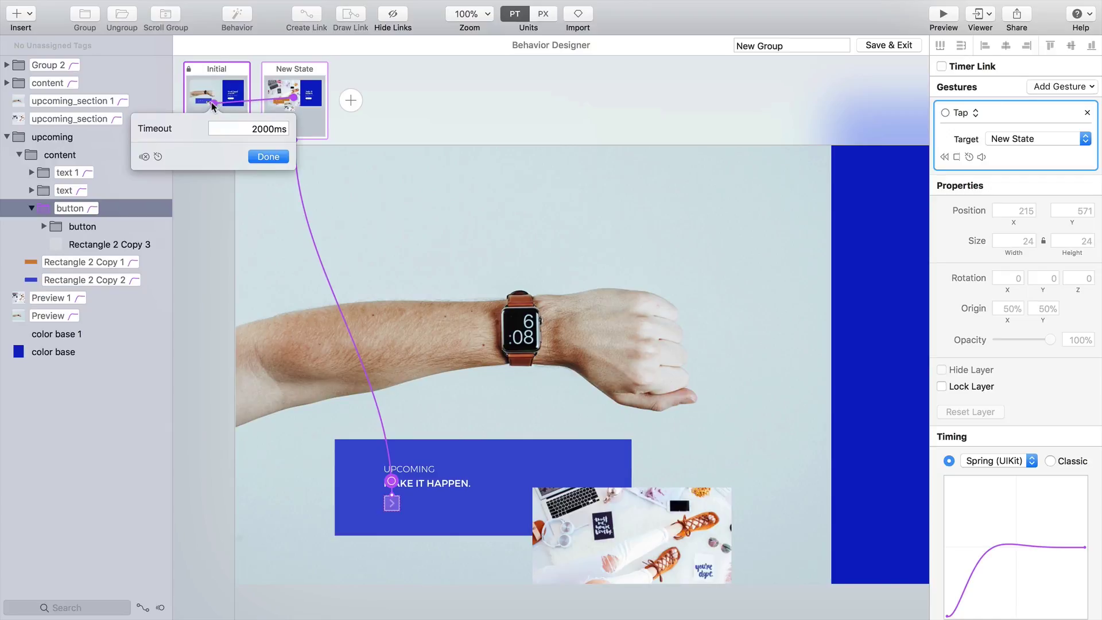
{"action": "left_click", "coordinate": [268, 157]}
Preview the prototype again and test the upcoming card's arrow button together with the timed return to the first slide
{"action": "left_click", "coordinate": [943, 16]}
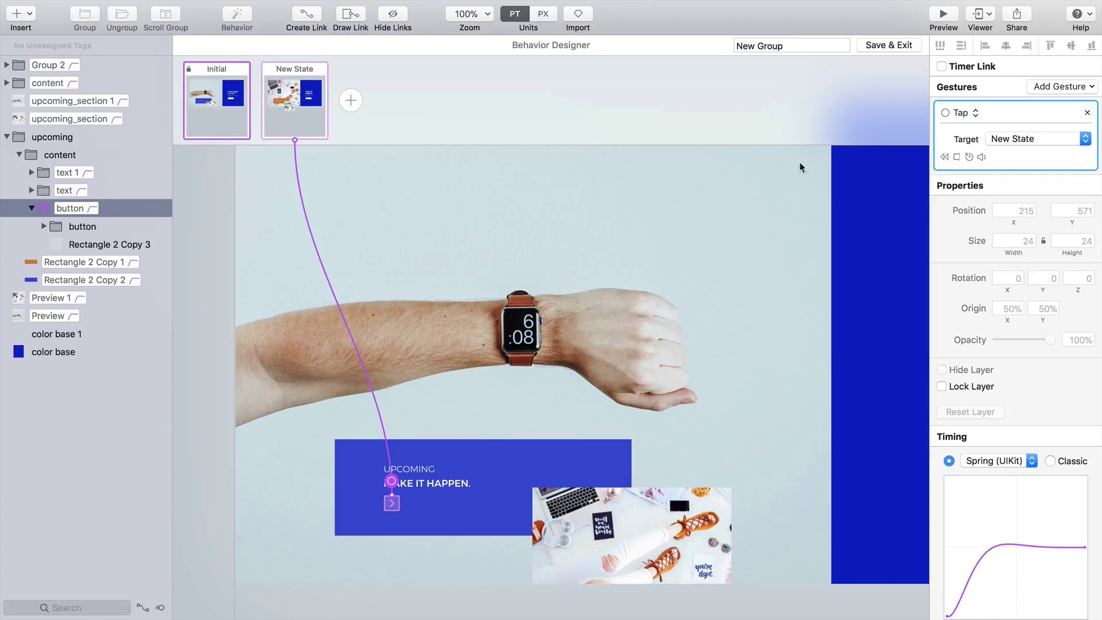
{"action": "left_click", "coordinate": [219, 479]}
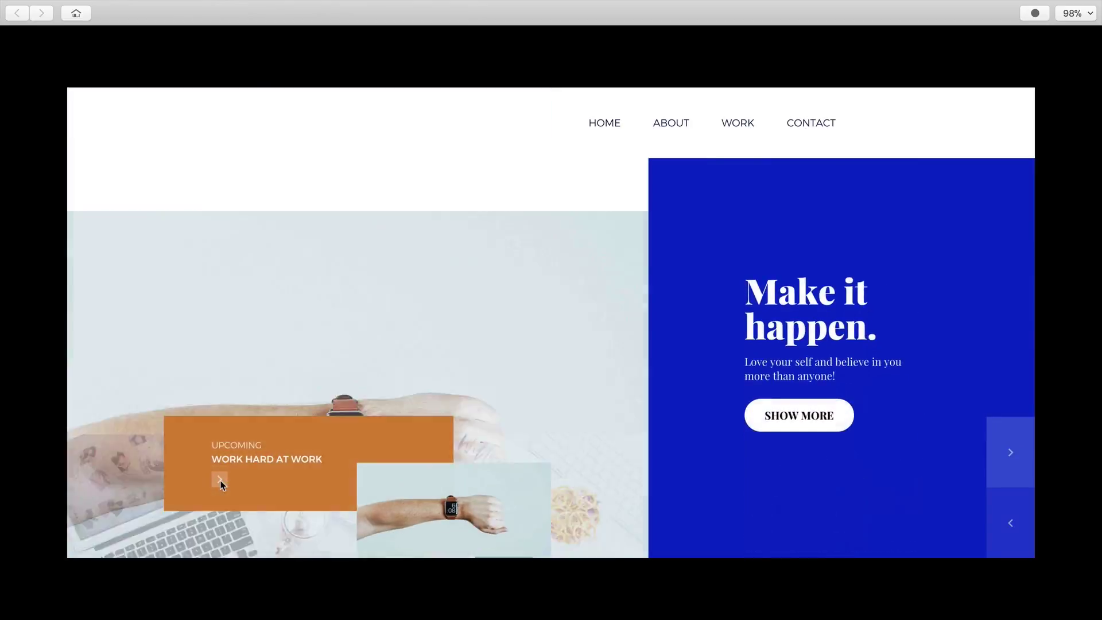
{"action": "left_click", "coordinate": [219, 480]}
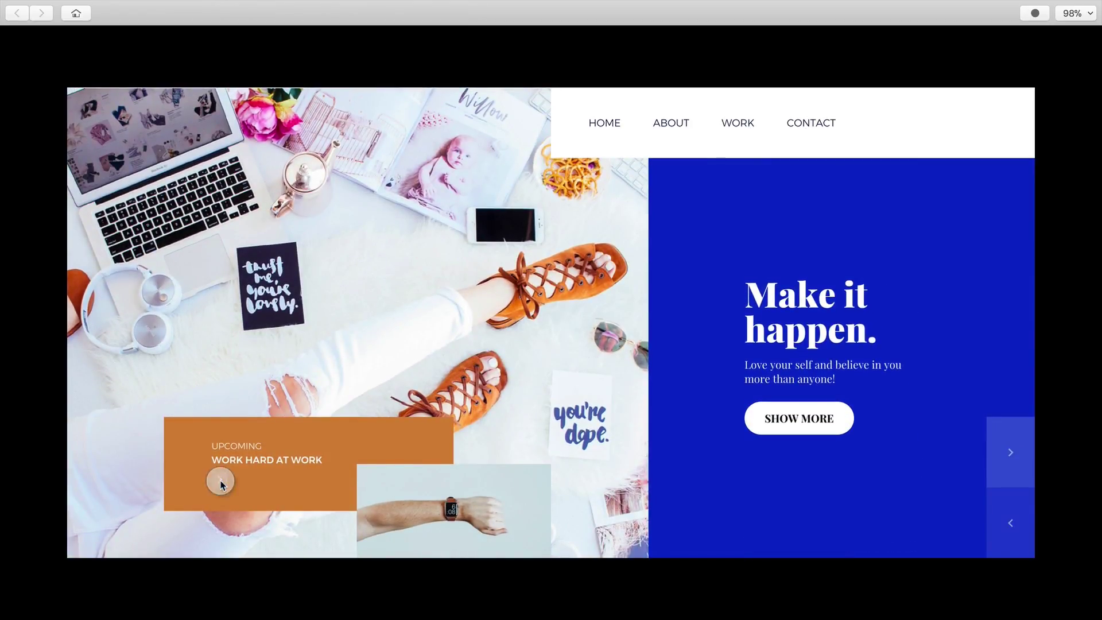
In New State, replace the timer link with a Tap gesture on the upcoming card's button group targeting Back Link
{"action": "key", "text": "ctrl+Left"}
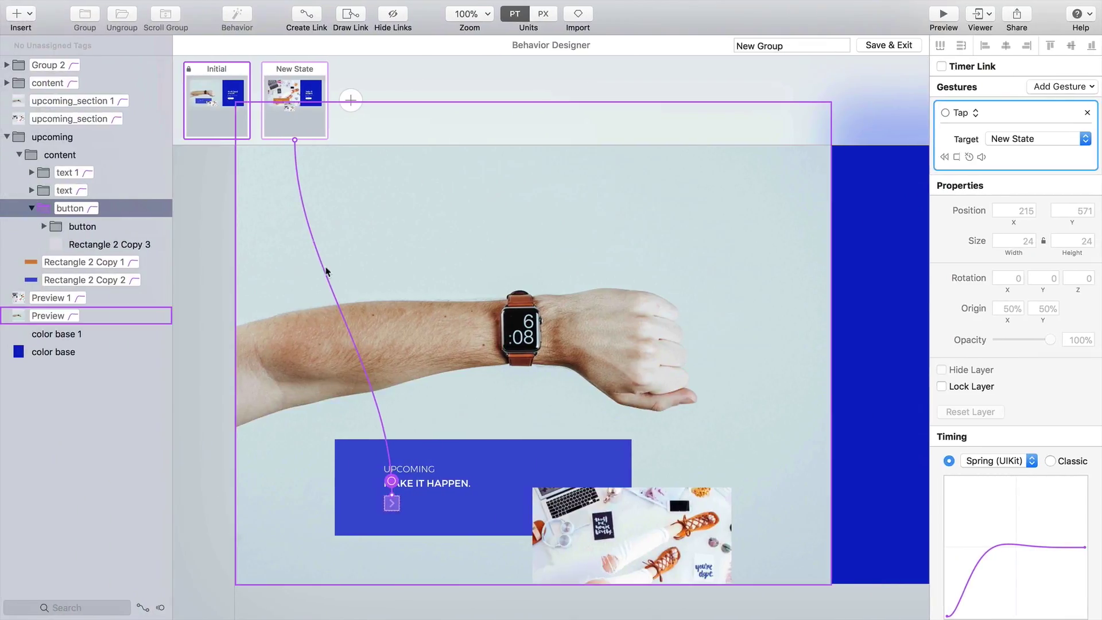
{"action": "left_click", "coordinate": [295, 101]}
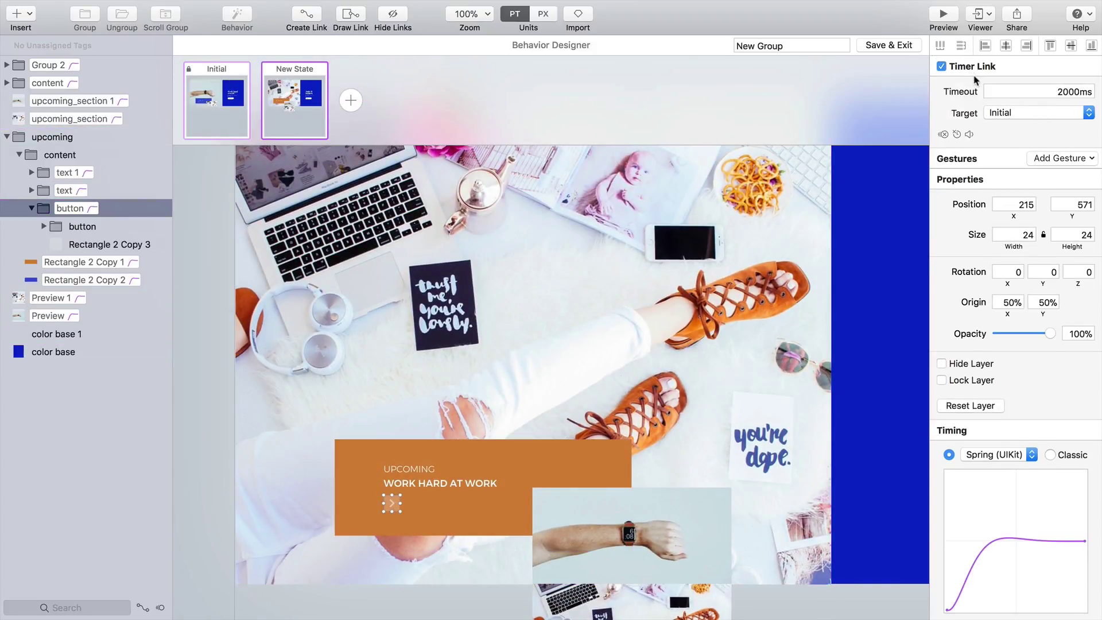
{"action": "left_click", "coordinate": [942, 67]}
{"action": "left_click", "coordinate": [1060, 86]}
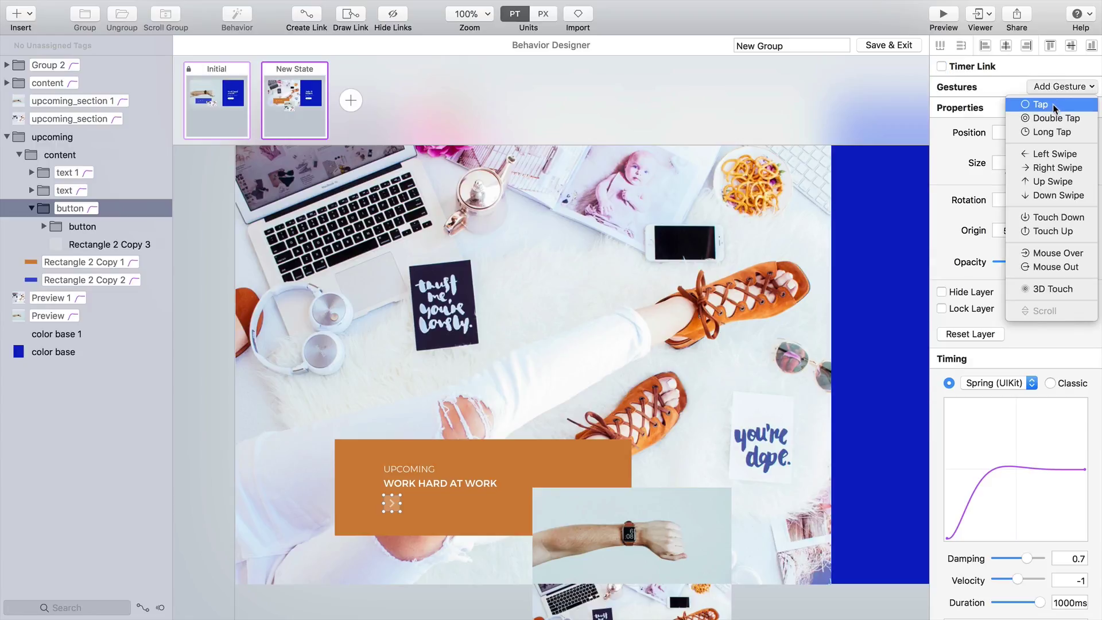
{"action": "left_click", "coordinate": [1054, 105]}
{"action": "left_click", "coordinate": [1030, 139]}
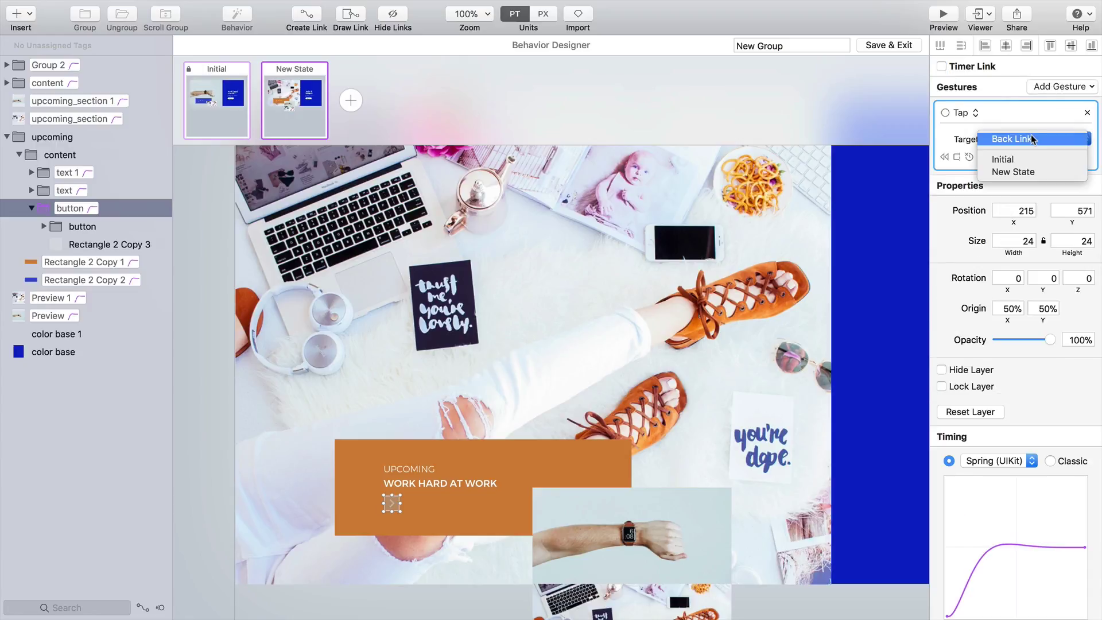
{"action": "left_click", "coordinate": [1013, 139]}
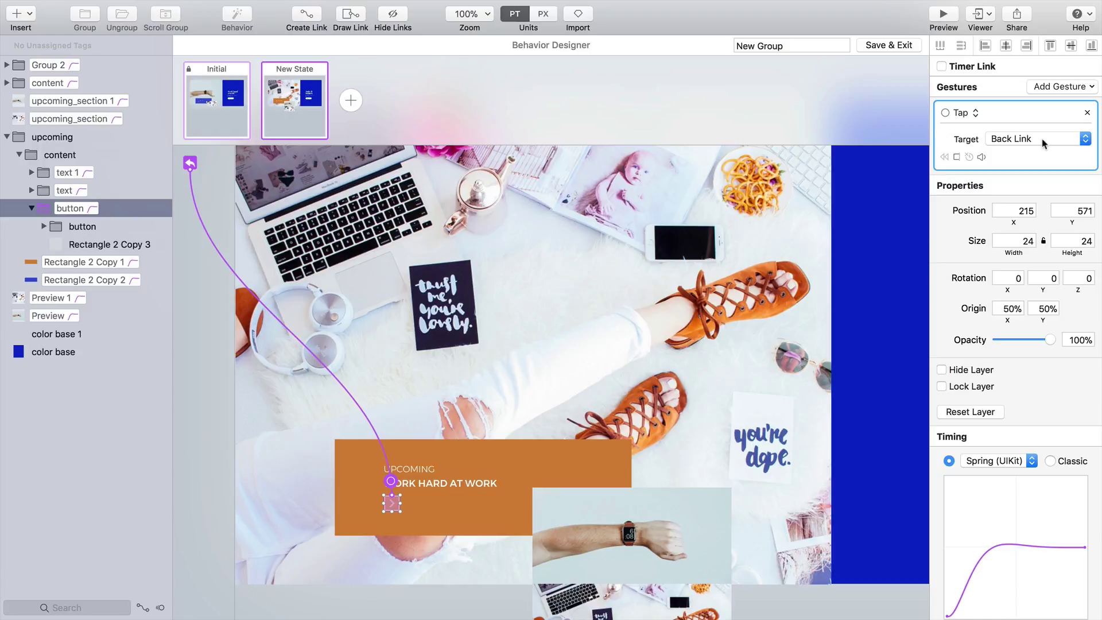
Preview the prototype and test switching slides back and forth with the upcoming card's arrow button
{"action": "left_click", "coordinate": [943, 15]}
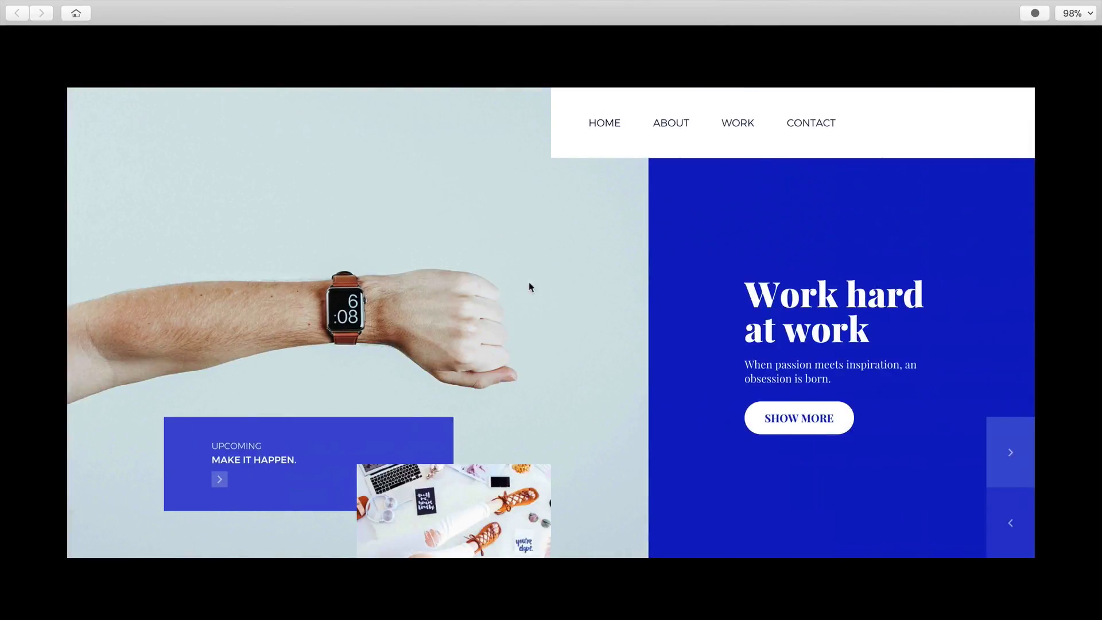
{"action": "left_click", "coordinate": [220, 479]}
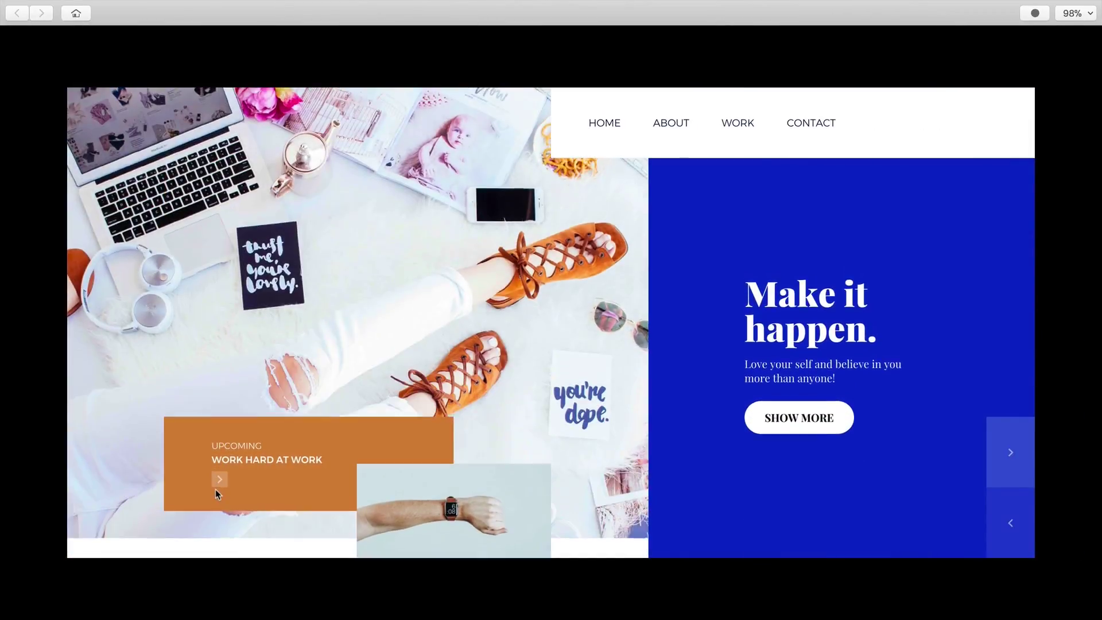
{"action": "left_click", "coordinate": [220, 479]}
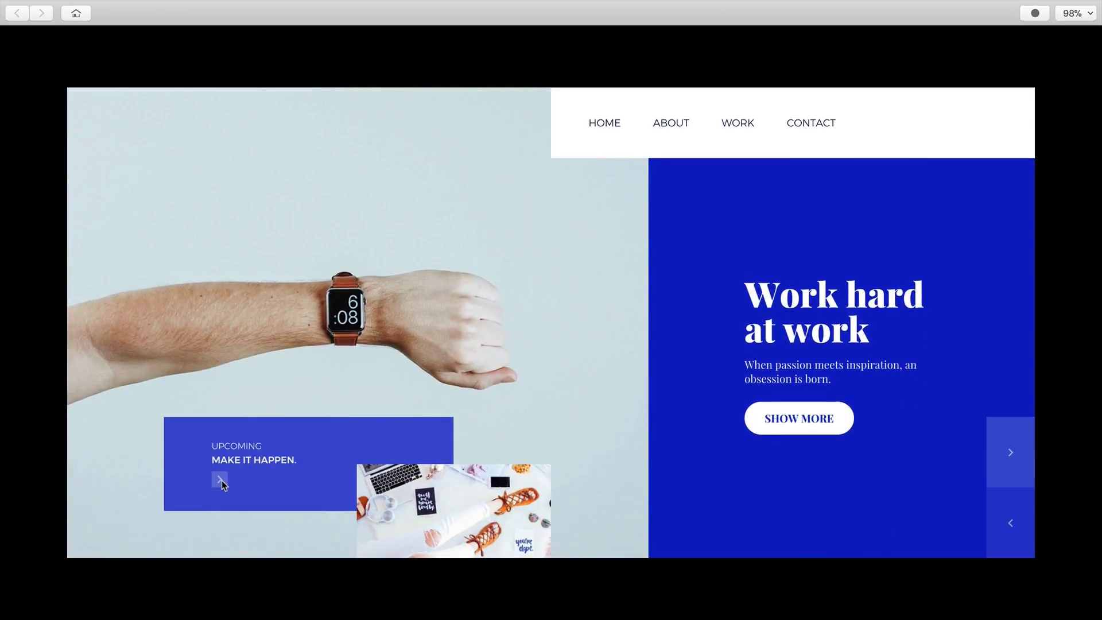
{"action": "left_click", "coordinate": [220, 480]}
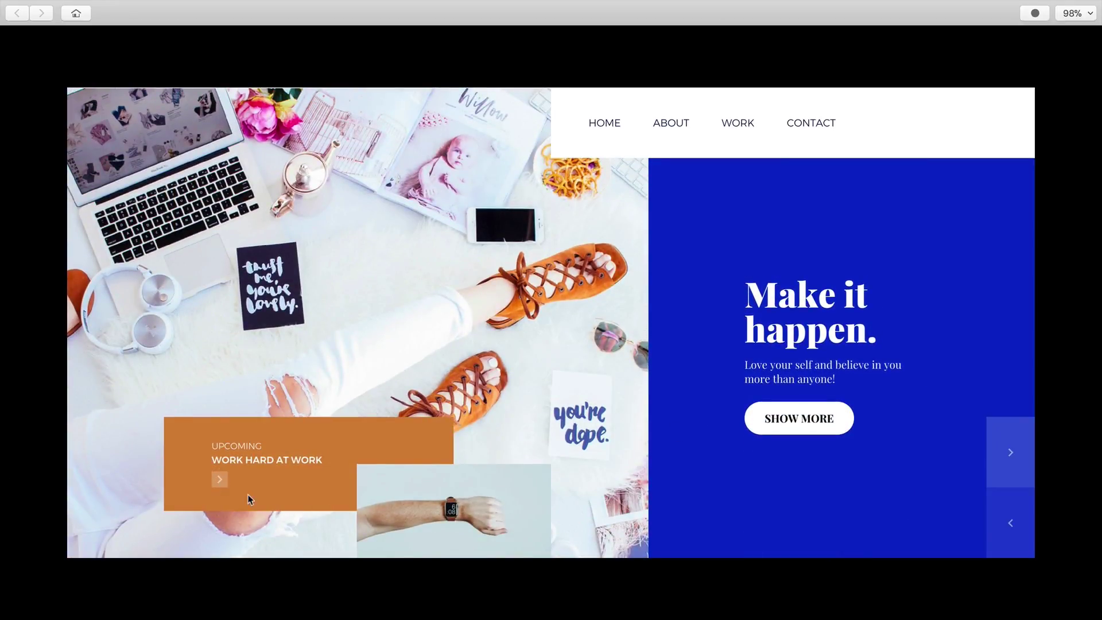
{"action": "left_click", "coordinate": [219, 480]}
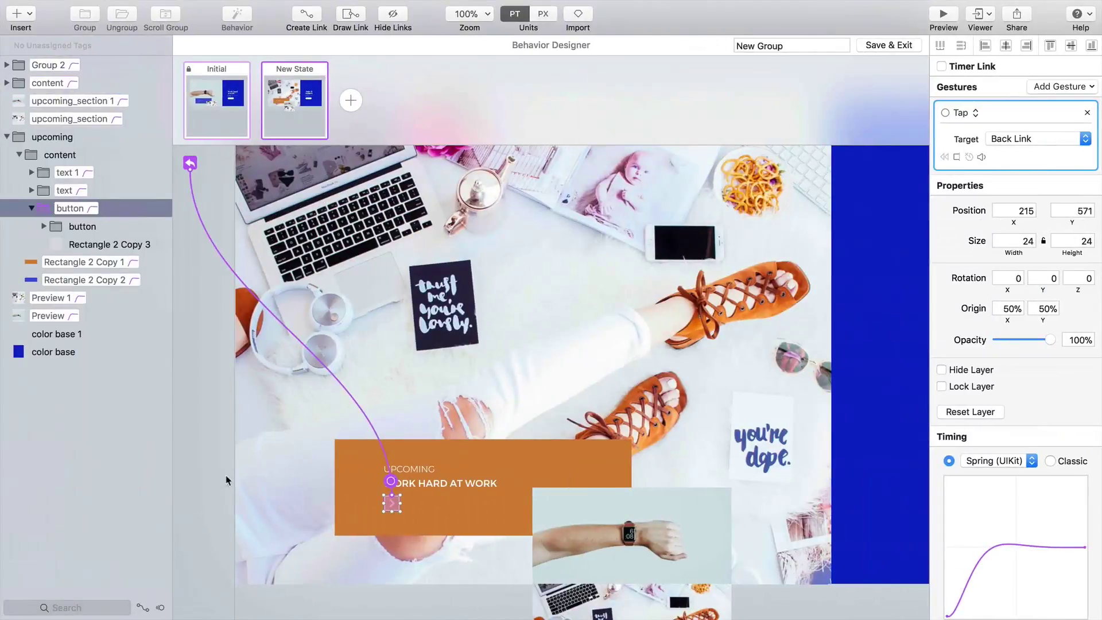
In New State, stretch the orange color base 1 layer upward to a height of 699 and set its opacity to 100%
{"action": "key", "text": "super+minus"}
{"action": "left_click_drag", "start_coordinate": [896, 340], "coordinate": [588, 319]}
{"action": "left_click", "coordinate": [561, 315]}
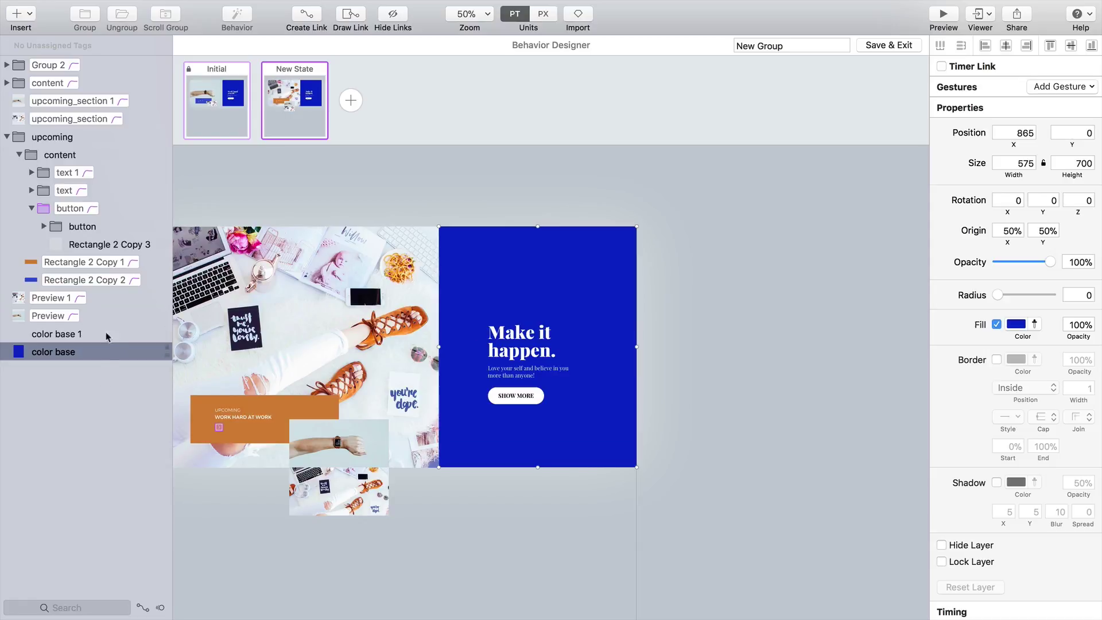
{"action": "left_click", "coordinate": [58, 334]}
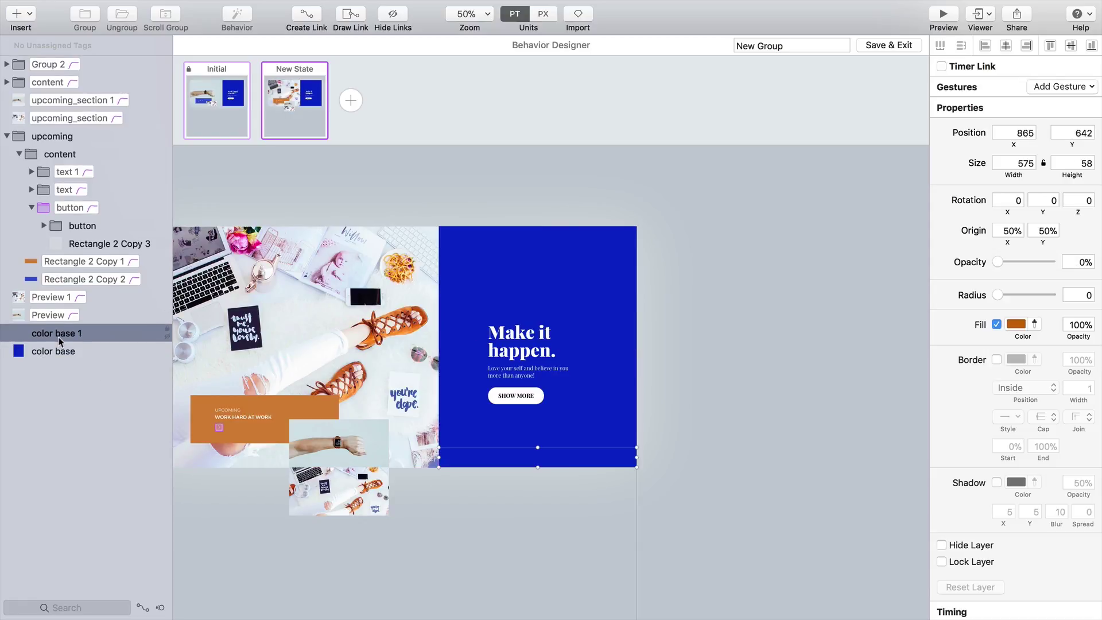
{"action": "left_click_drag", "start_coordinate": [537, 447], "coordinate": [543, 214]}
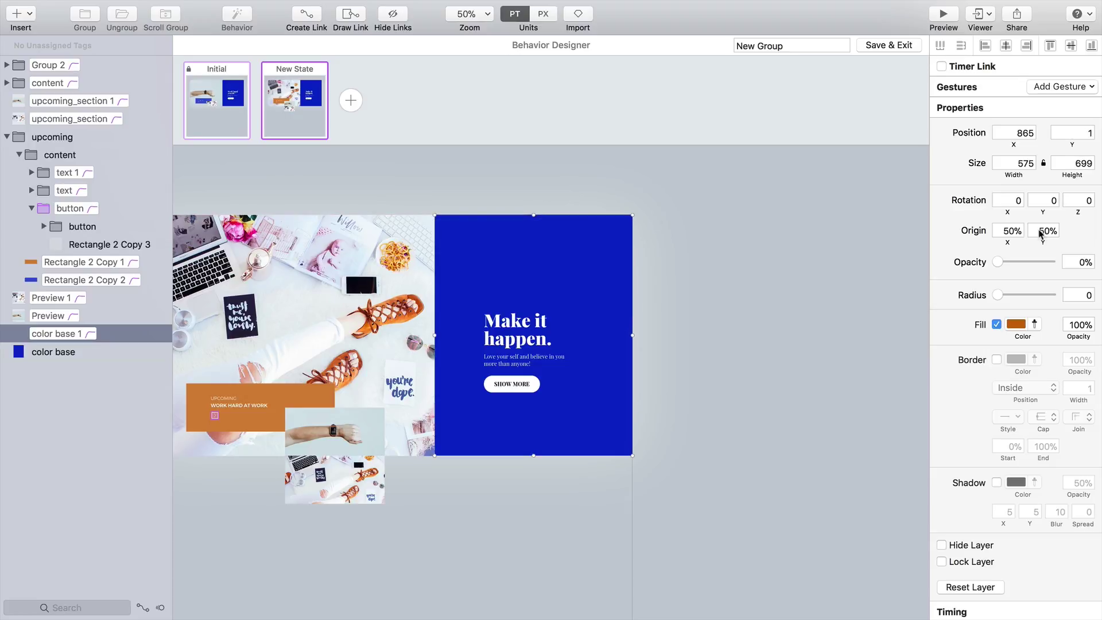
{"action": "left_click_drag", "start_coordinate": [1013, 268], "coordinate": [1100, 275]}
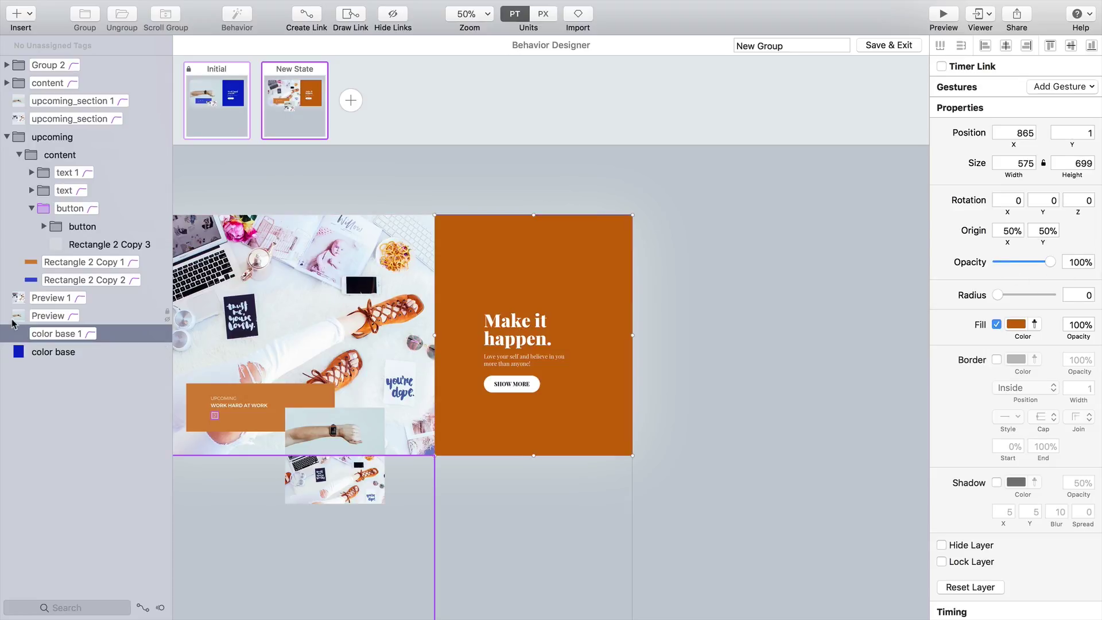
Shrink the blue color base layer in New State downward from its top edge and make it fully transparent
{"action": "left_click", "coordinate": [47, 352]}
{"action": "left_click_drag", "start_coordinate": [535, 212], "coordinate": [534, 412]}
{"action": "left_click_drag", "start_coordinate": [1050, 260], "coordinate": [905, 270]}
Preview the prototype and test the background color change in both directions with the upcoming card's arrow button
{"action": "left_click", "coordinate": [943, 15]}
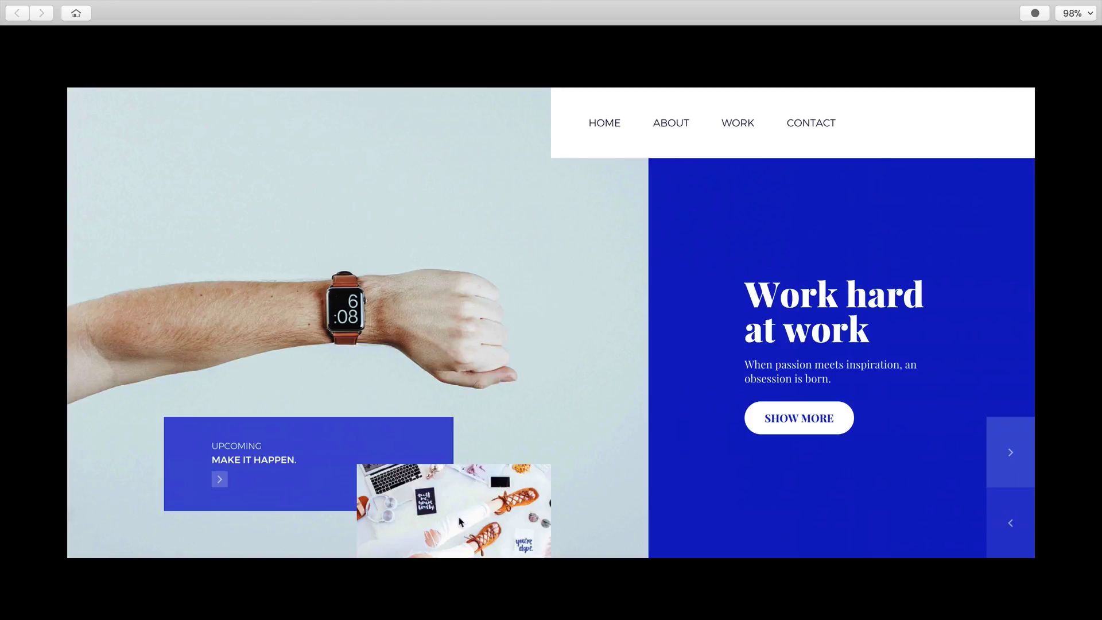
{"action": "left_click", "coordinate": [219, 480]}
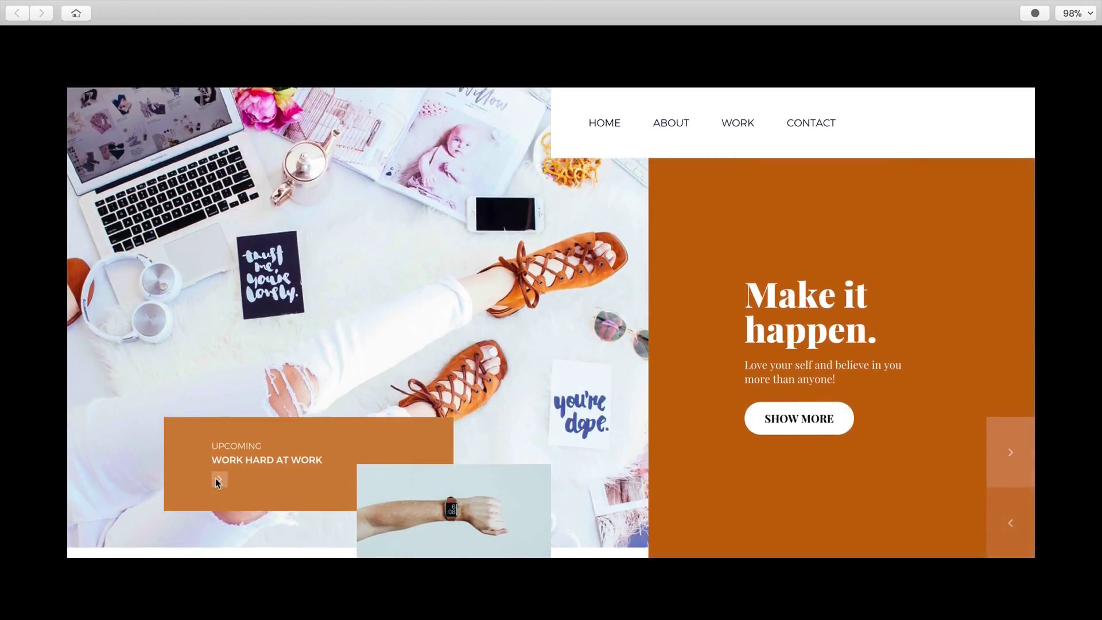
{"action": "left_click", "coordinate": [219, 479]}
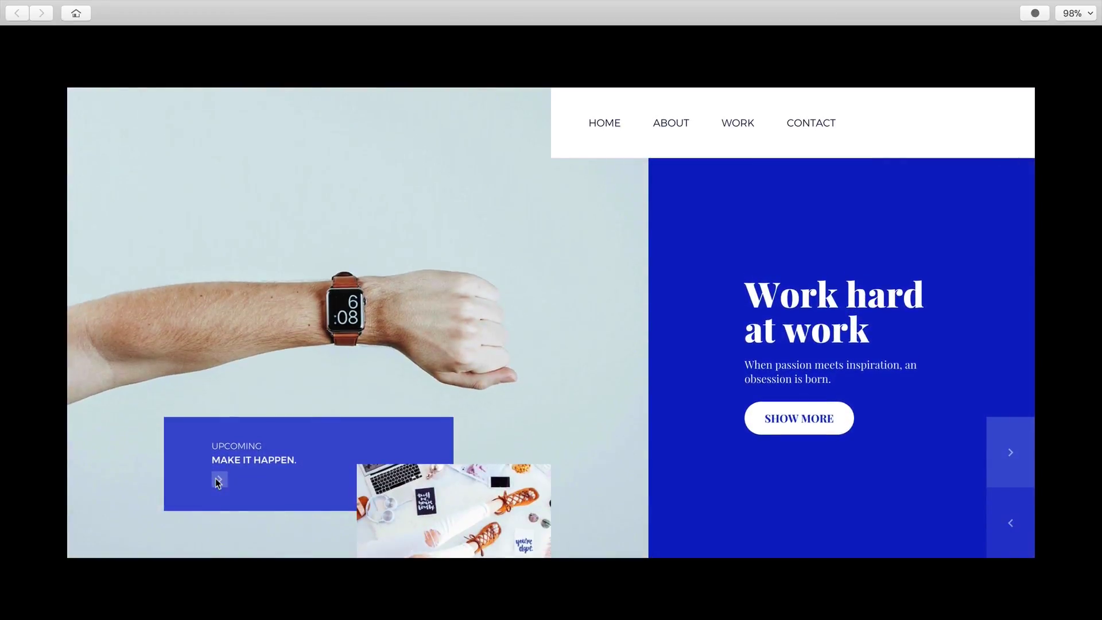